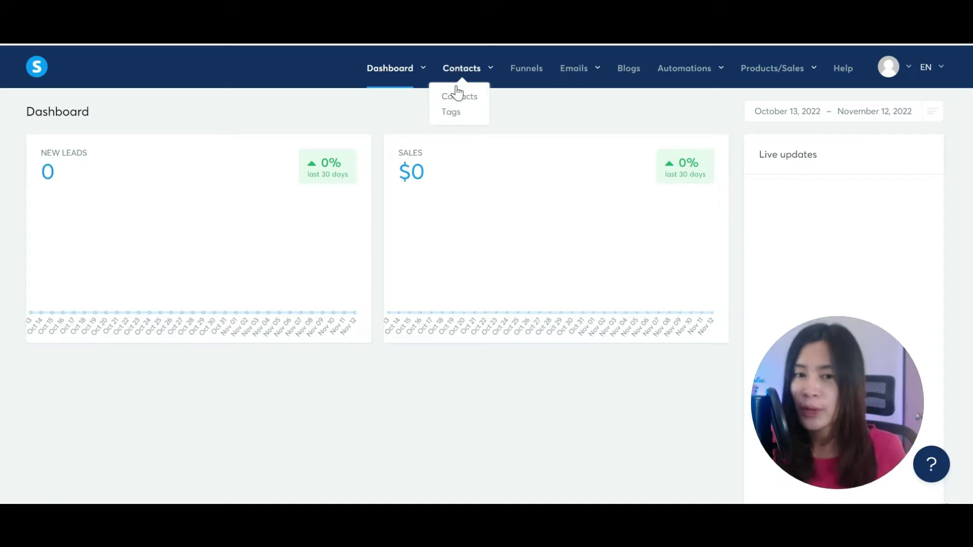
- Start a new funnel, enter JUNE as its name and choose Build an audience as its type
click(532, 76)
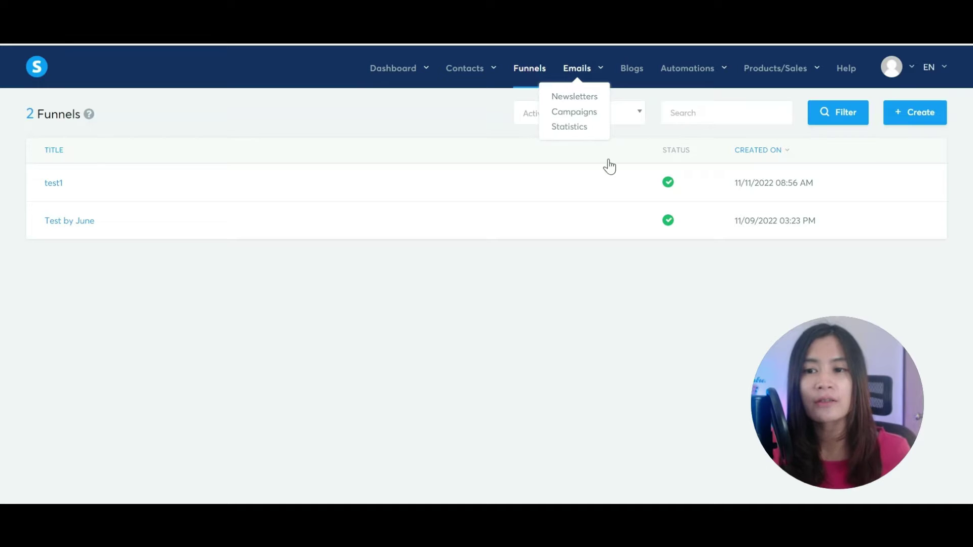
click(921, 116)
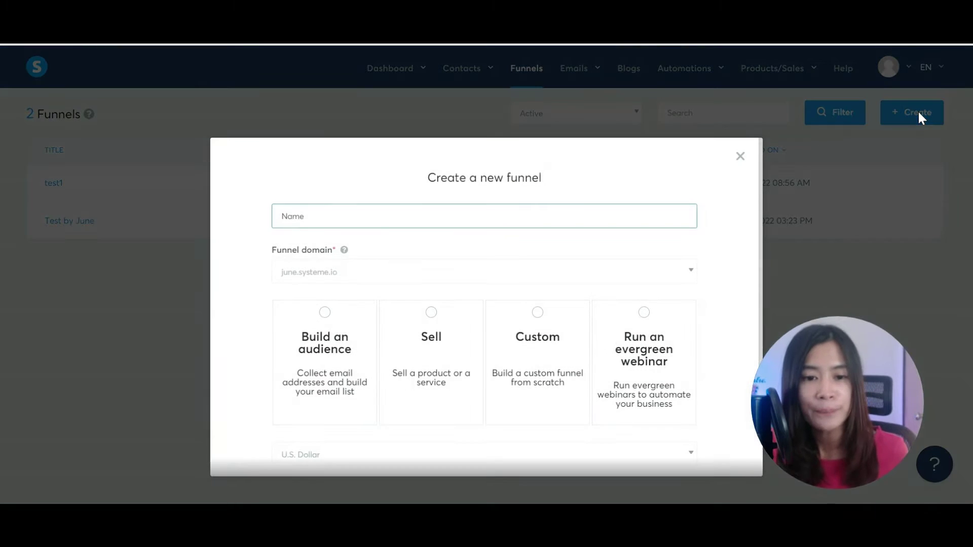
scroll(382, 245, down, 2)
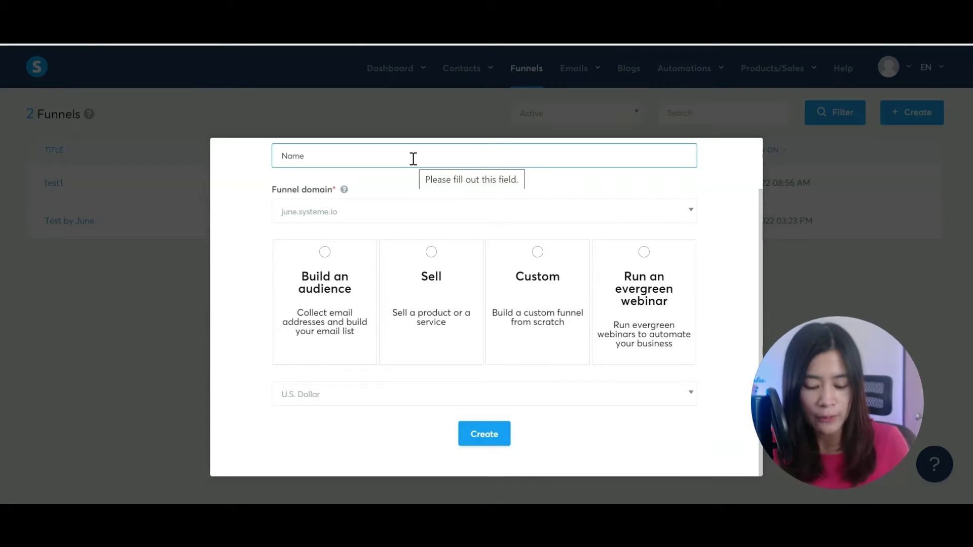
text(JUNE)
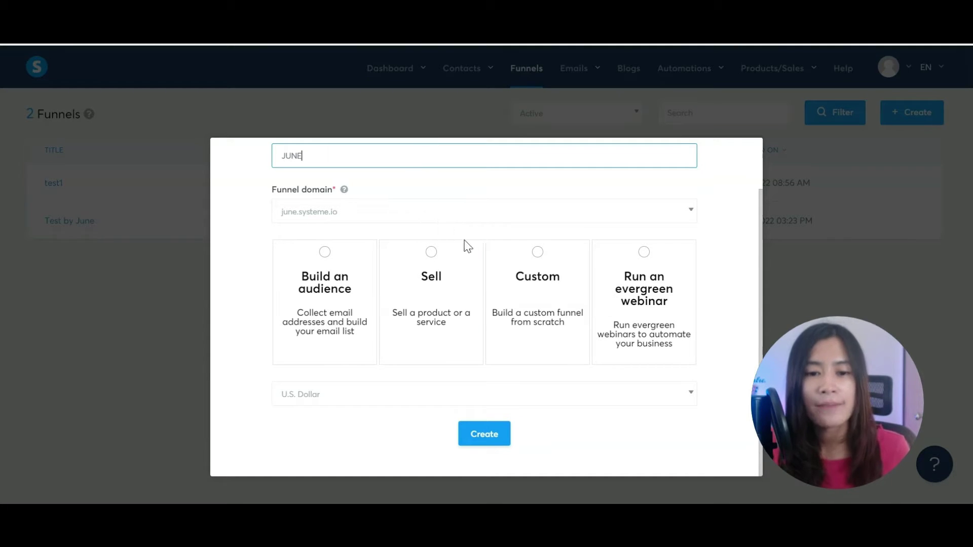
click(315, 276)
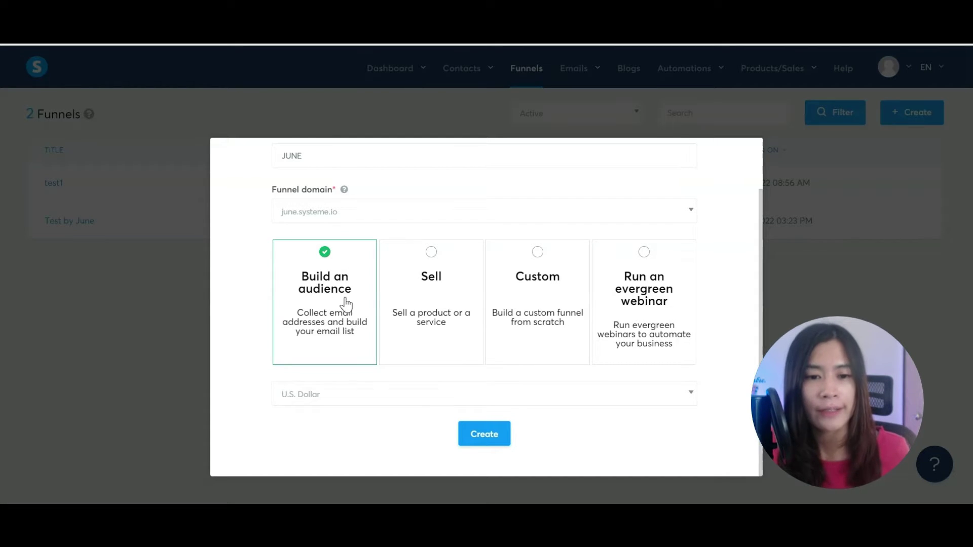
- Look through the available currencies and select U.S. Dollar for the new funnel
click(348, 398)
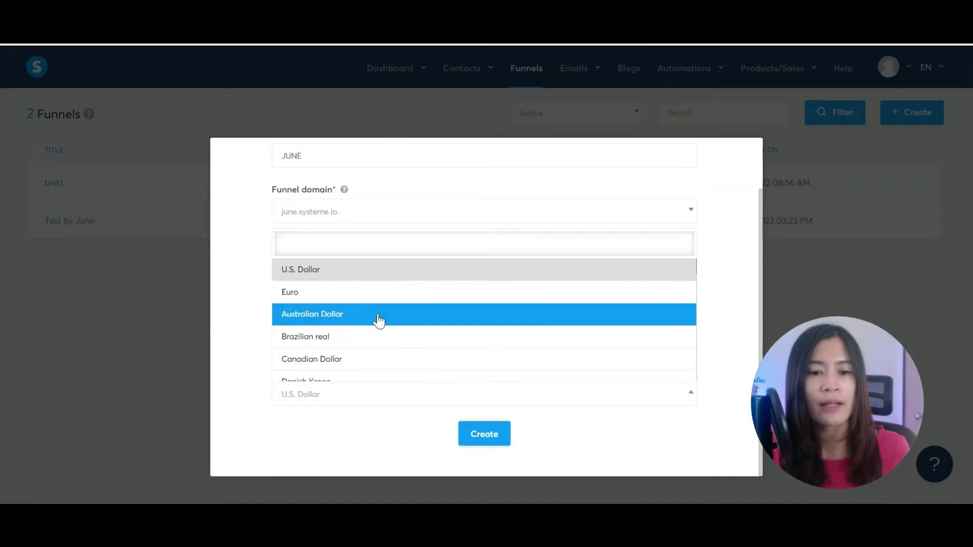
scroll(391, 332, down, 5)
scroll(385, 350, up, 5)
click(322, 280)
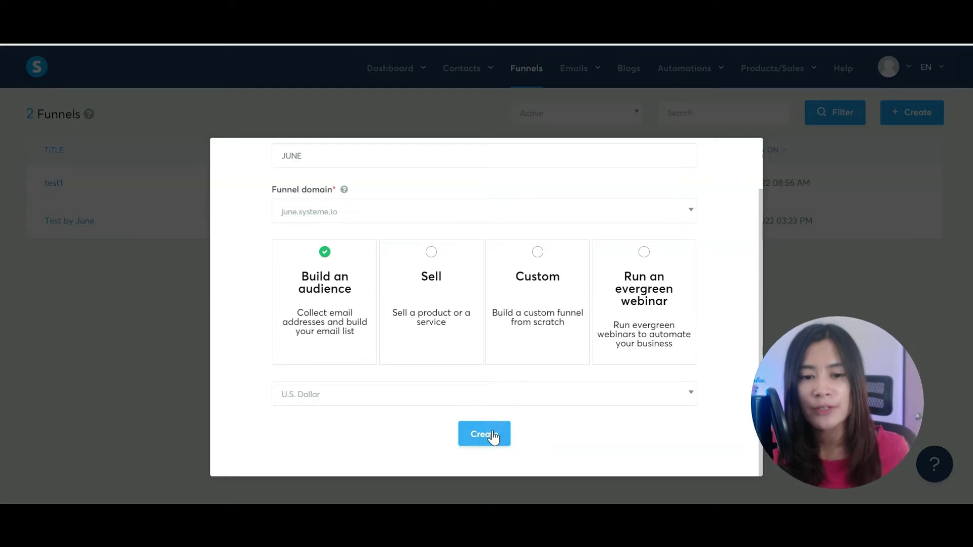
- Extend the funnel's name to "JUNELOW.CO test funnel" and create the funnel
scroll(387, 313, up, 2)
click(329, 218)
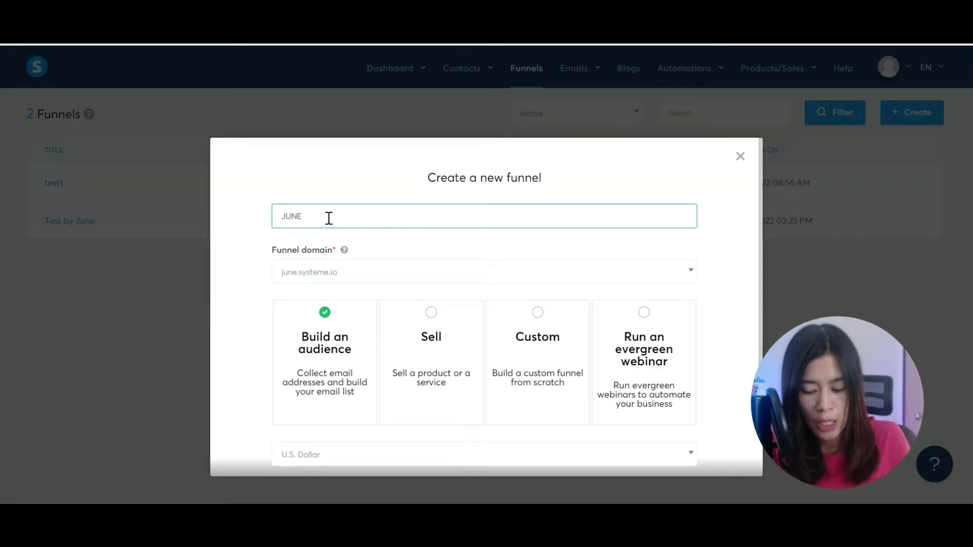
text(LOW.CO)
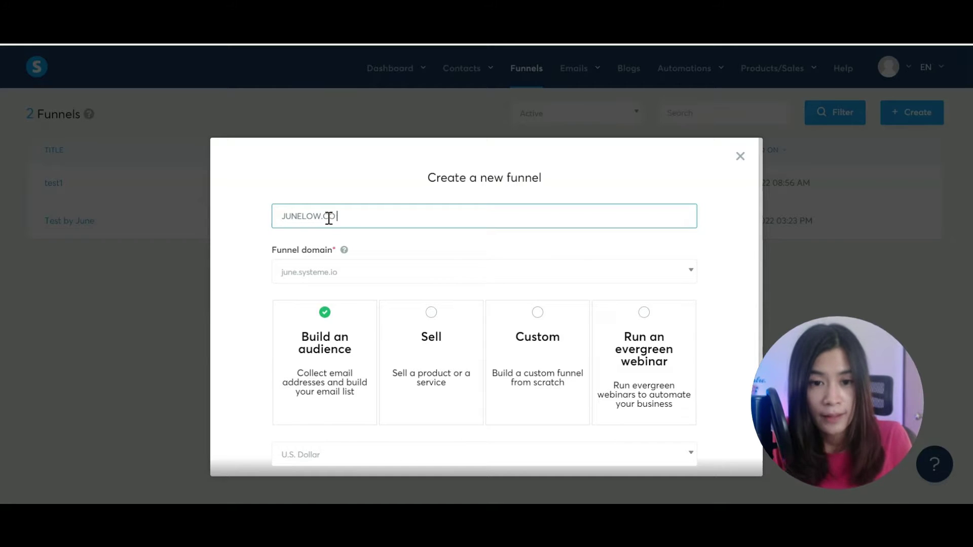
text( test funnel)
scroll(463, 289, down, 2)
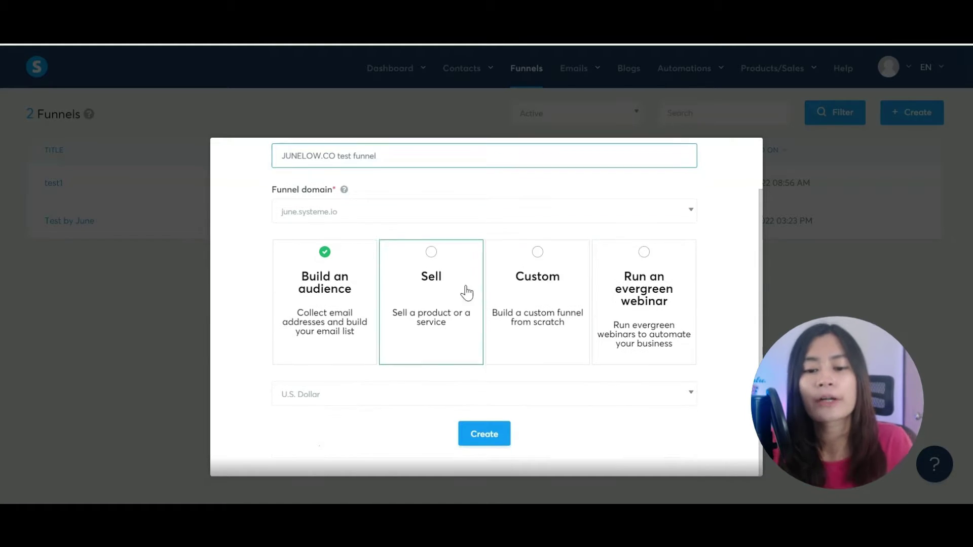
click(490, 433)
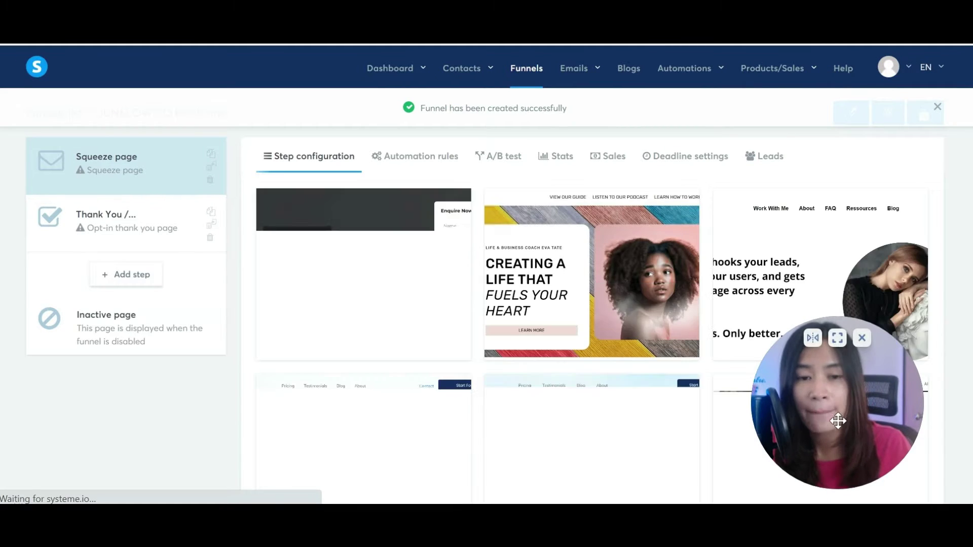
- Browse the squeeze page templates and select the "Build a landing pages in minutes" template with the green and purple book
drag(834, 416, 107, 483)
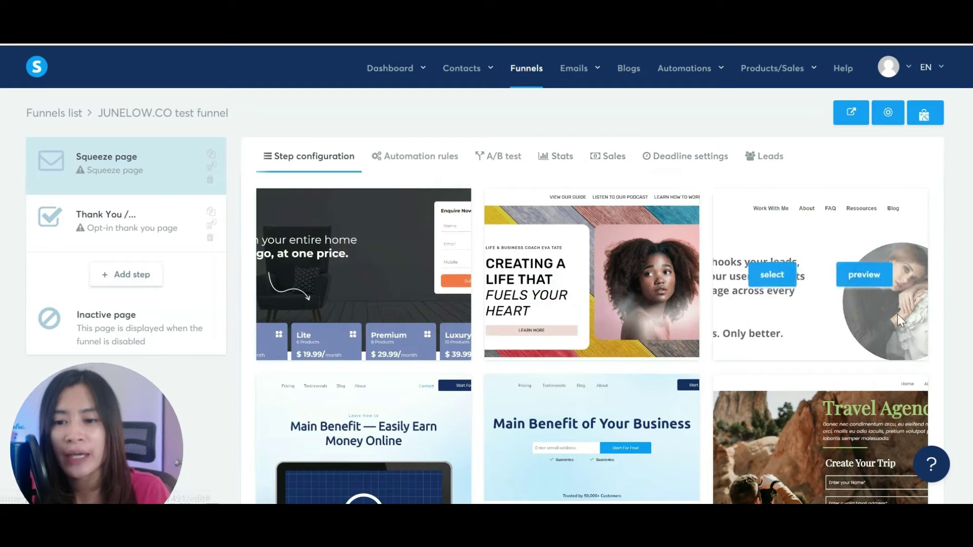
scroll(898, 325, down, 8)
scroll(834, 334, down, 3)
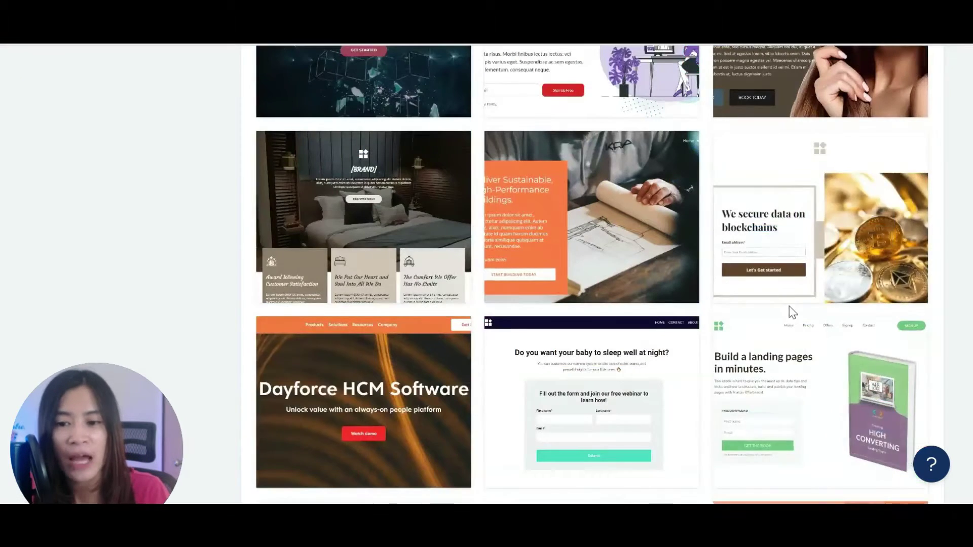
scroll(792, 311, down, 4)
mouse_move(765, 170)
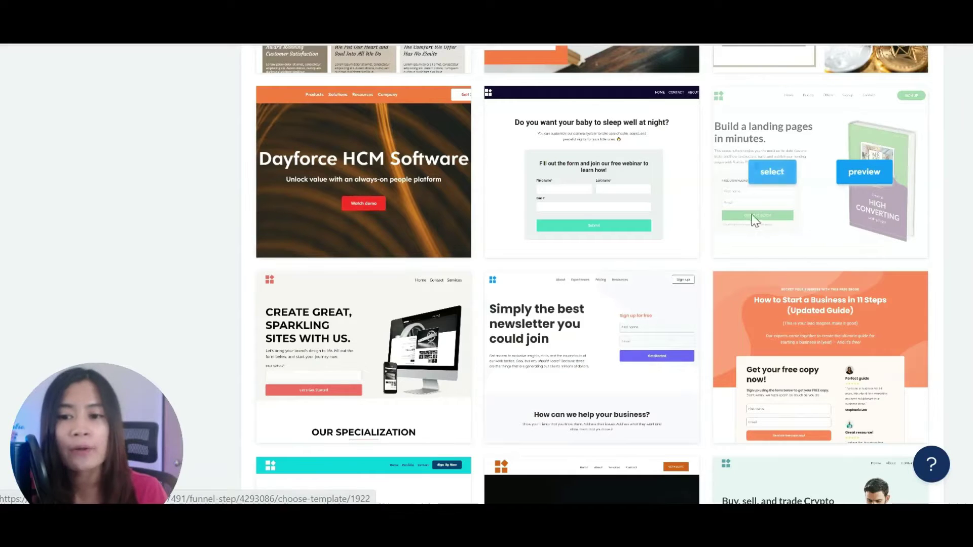
mouse_move(767, 212)
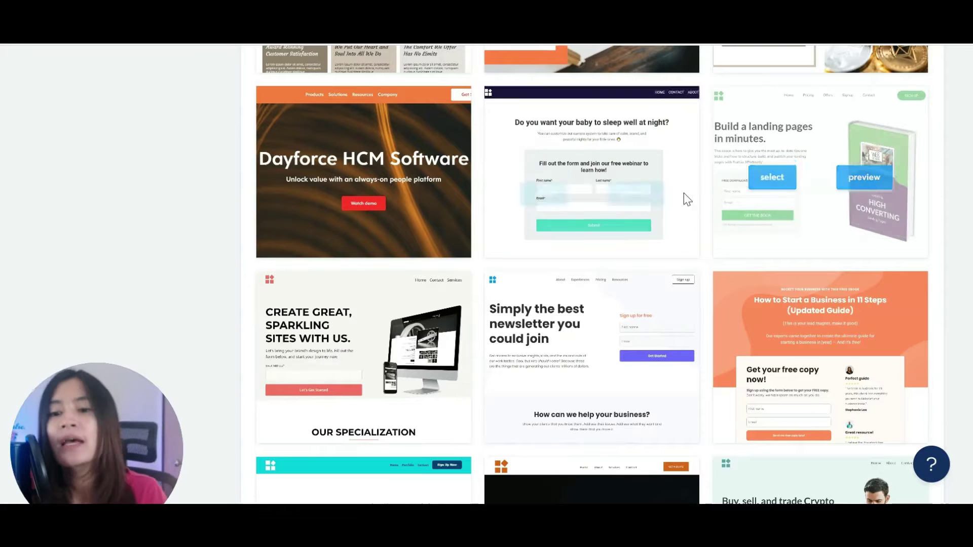
scroll(788, 254, up, 5)
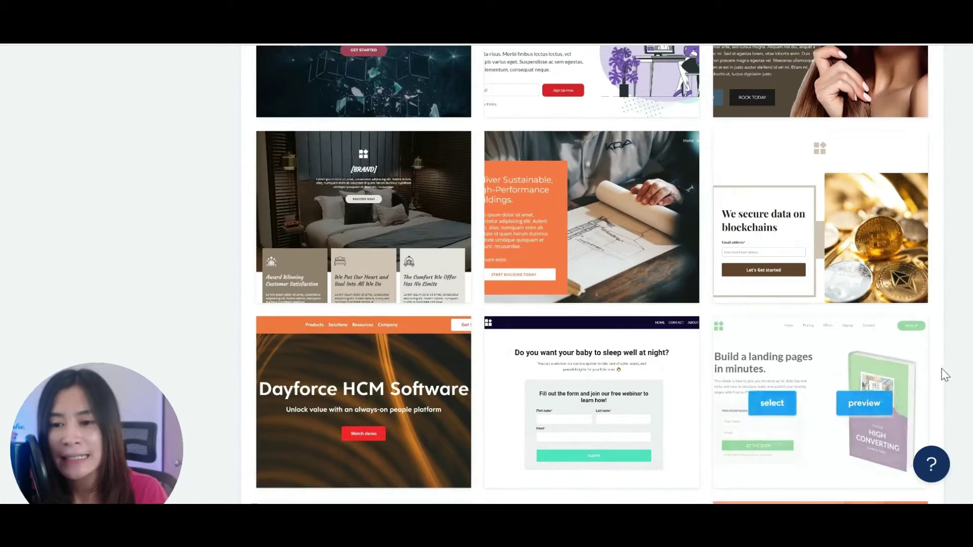
scroll(945, 372, down, 2)
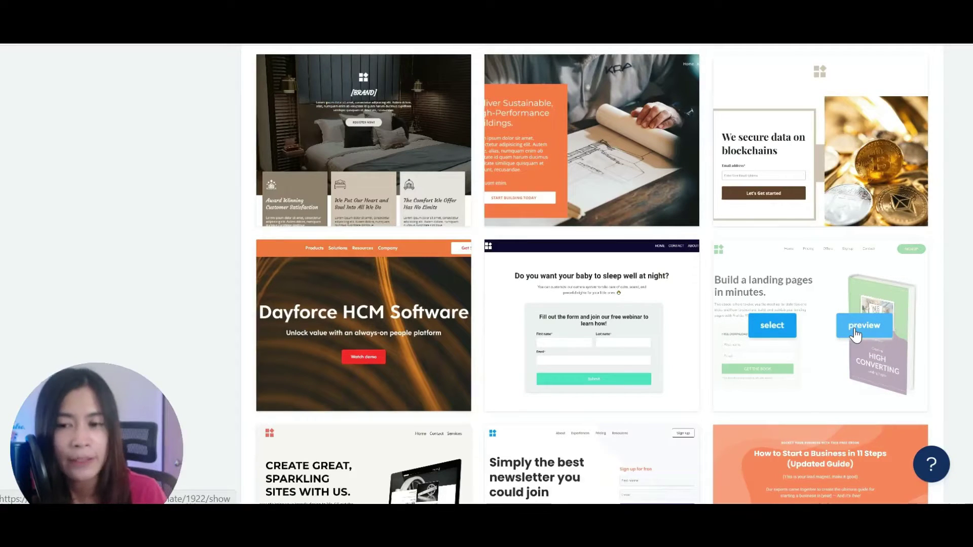
click(780, 334)
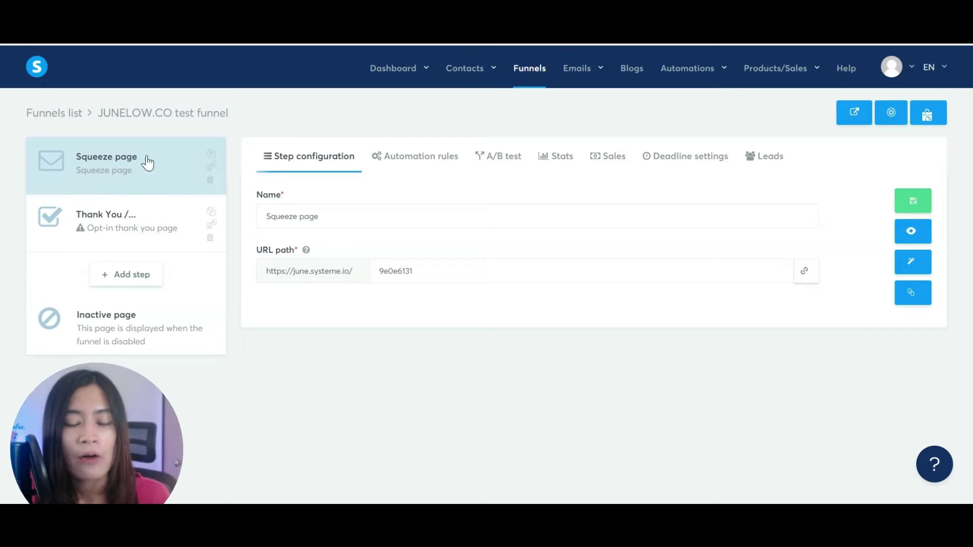
- Enter "Free E-book Squeeze name" as the squeeze page's name and free-ebook as its URL path
triple_click(339, 211)
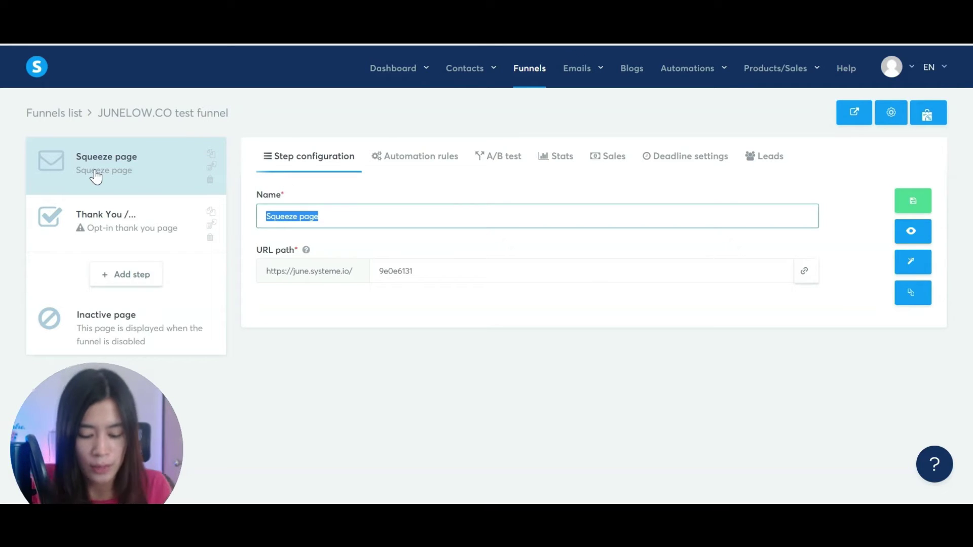
text(Free E-book)
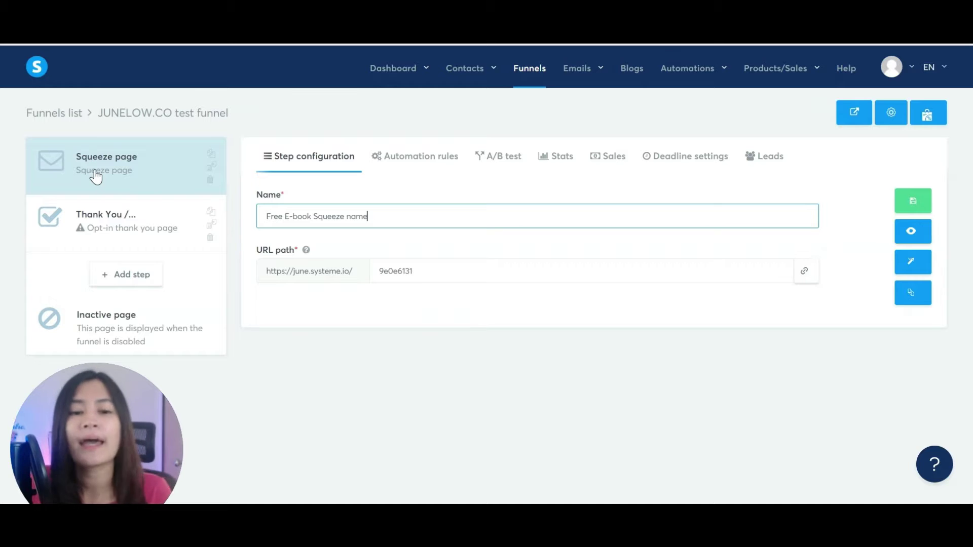
double_click(416, 275)
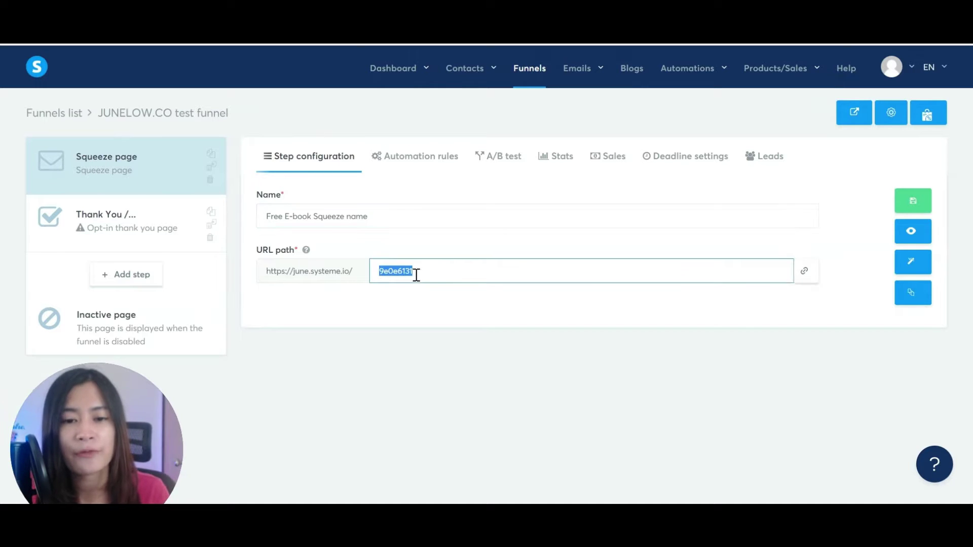
text(free-ebook)
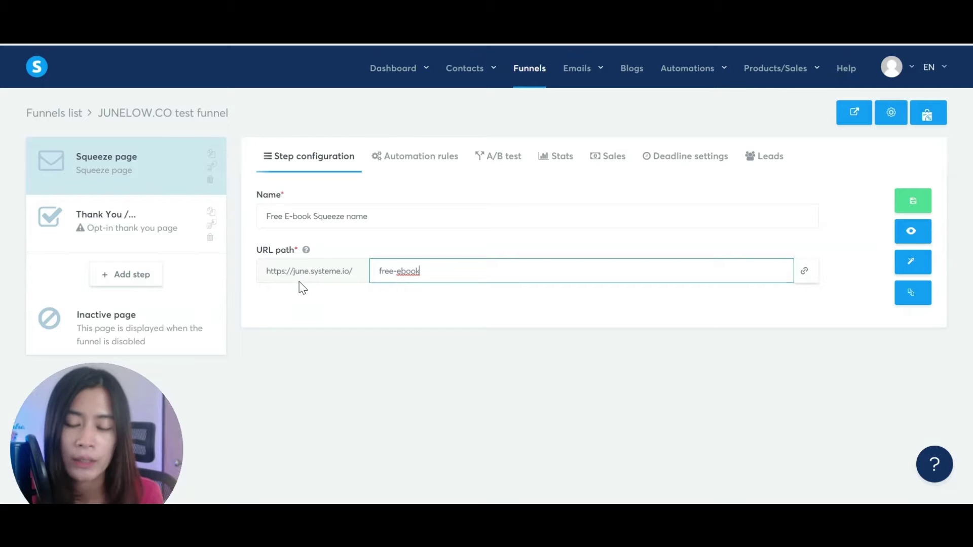
- Open the custom domains section of the account settings
click(905, 74)
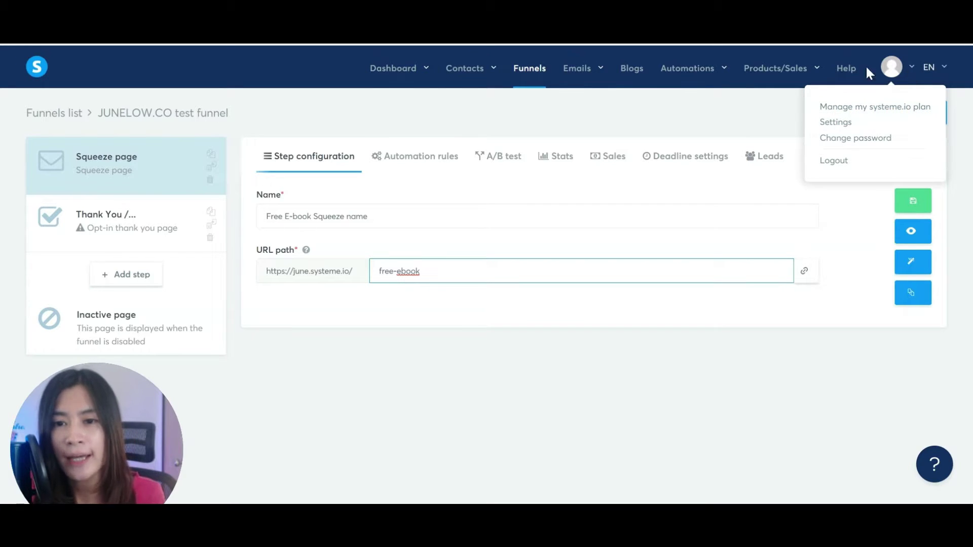
click(906, 74)
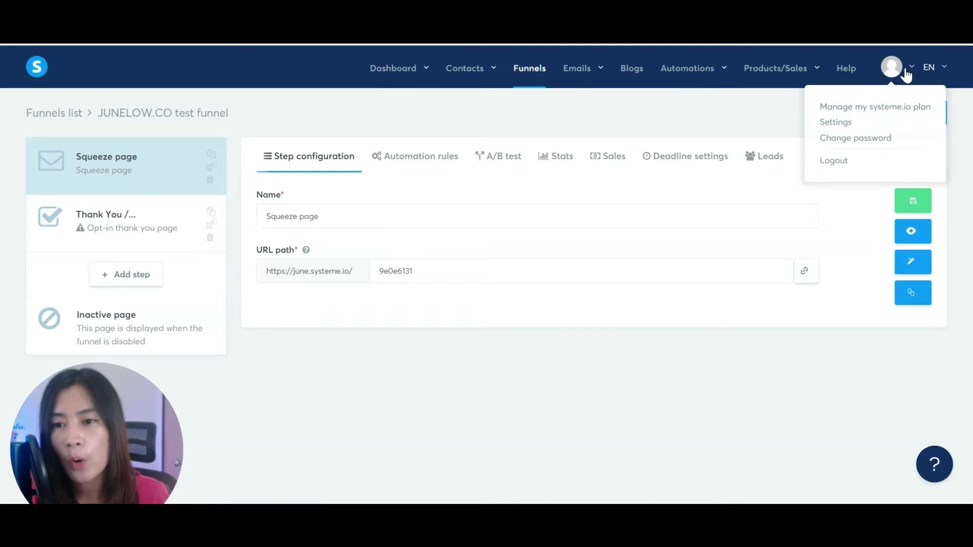
click(844, 124)
drag(104, 424, 873, 401)
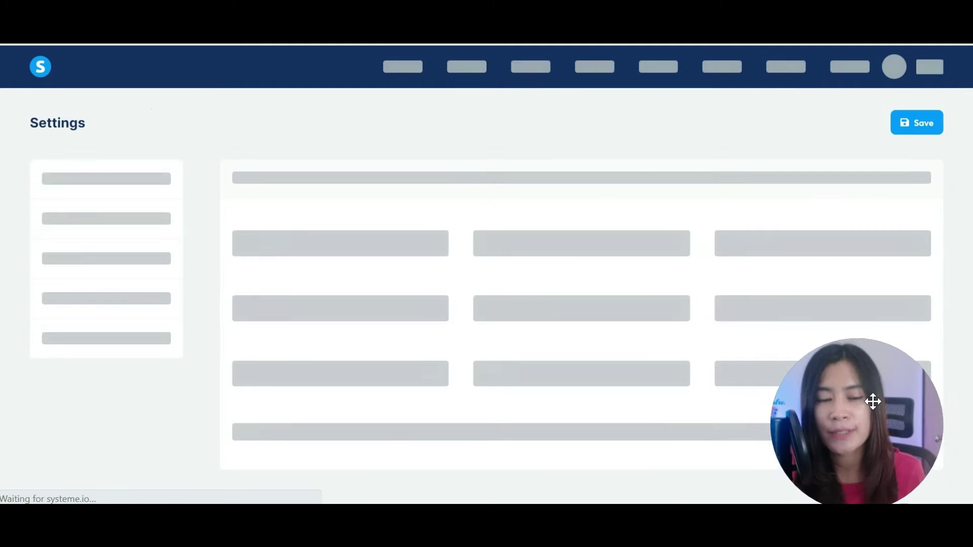
scroll(149, 355, down, 5)
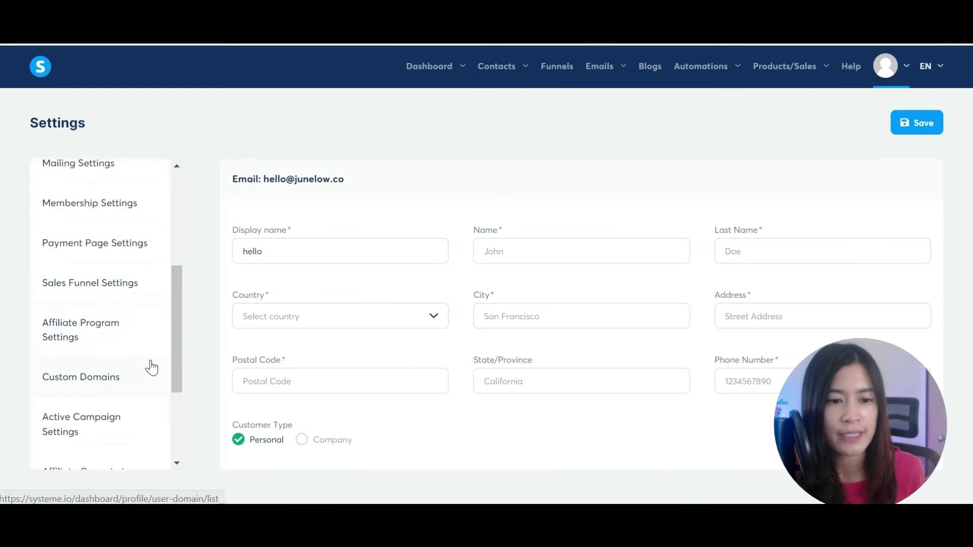
scroll(159, 395, down, 2)
scroll(184, 332, up, 1)
scroll(175, 469, down, 4)
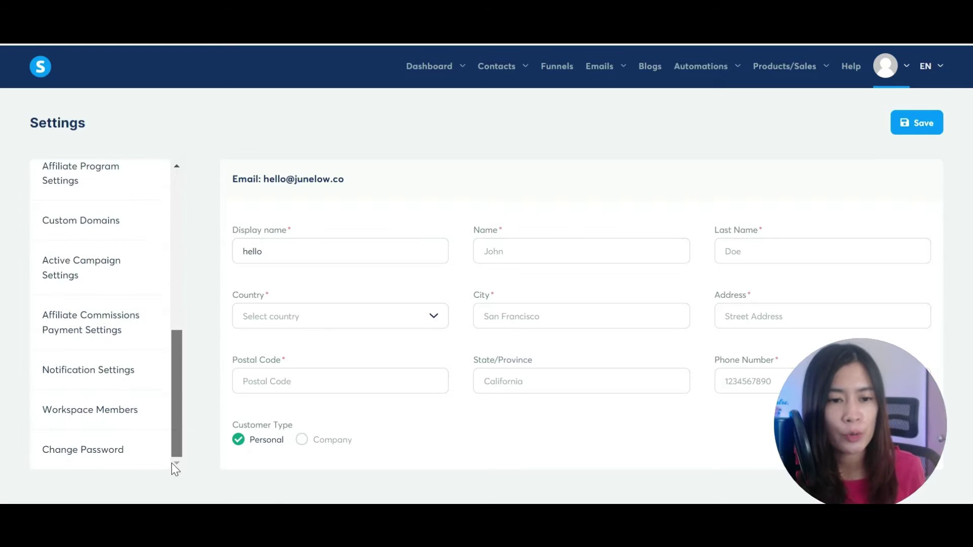
click(94, 221)
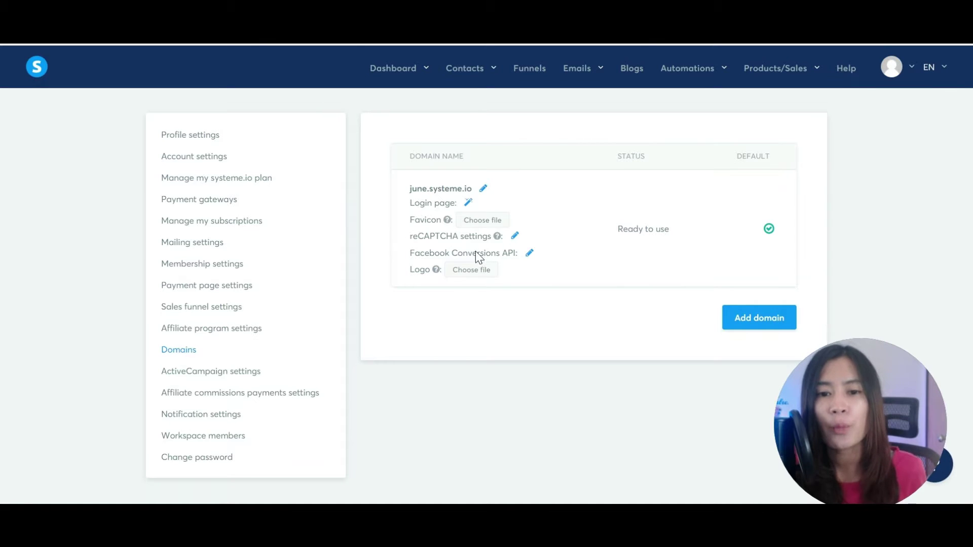
- Change the default systeme.io subdomain to junelow and save it
click(483, 192)
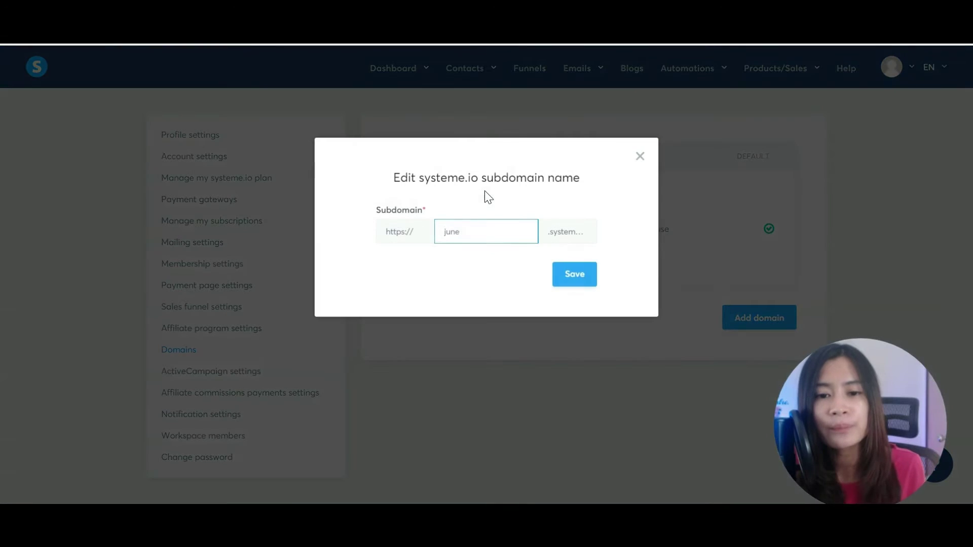
click(640, 157)
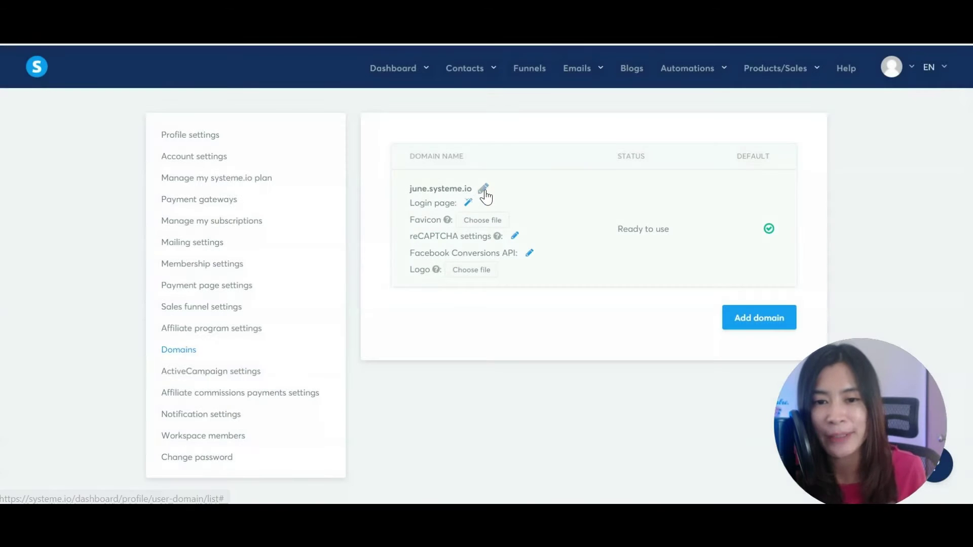
click(482, 194)
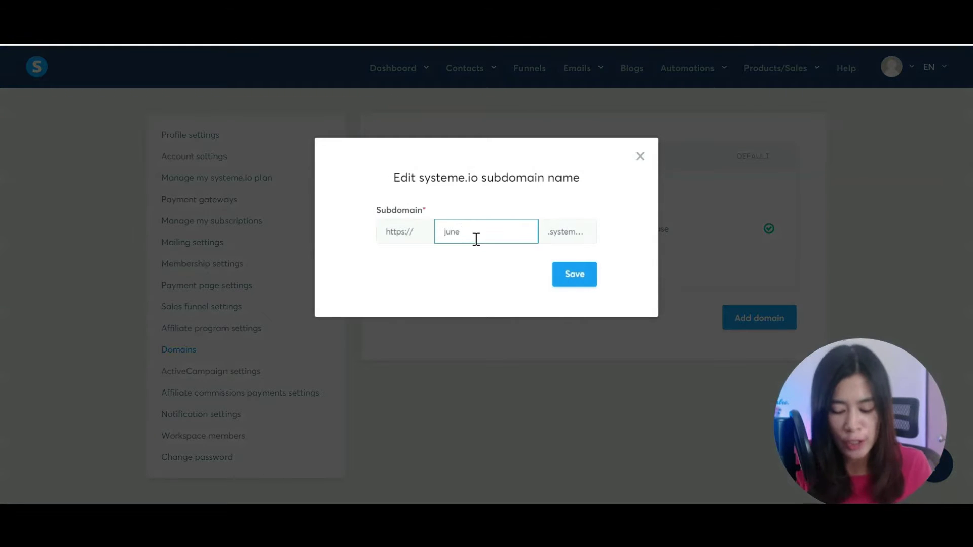
click(583, 280)
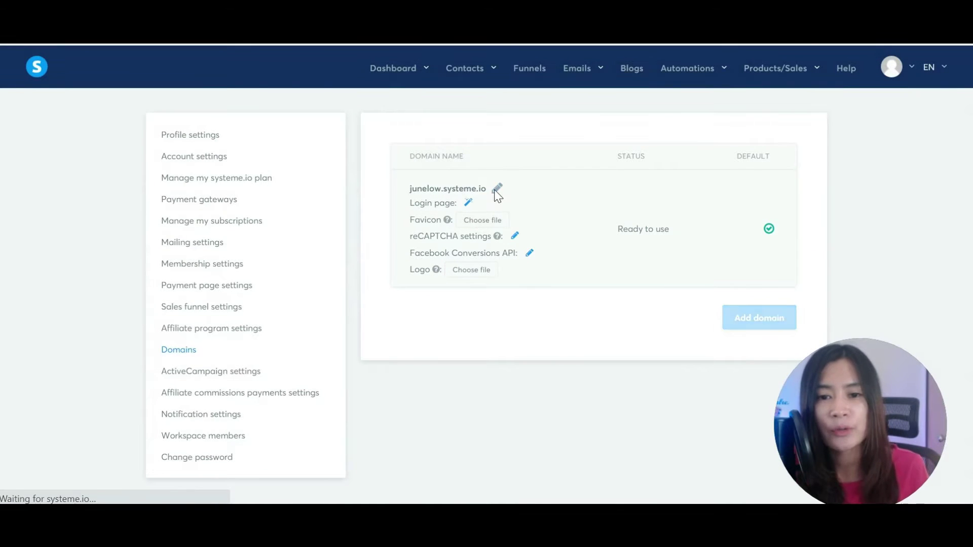
- Set the default systeme.io subdomain back to june and save it
click(496, 189)
key(BackSpace)
text(june)
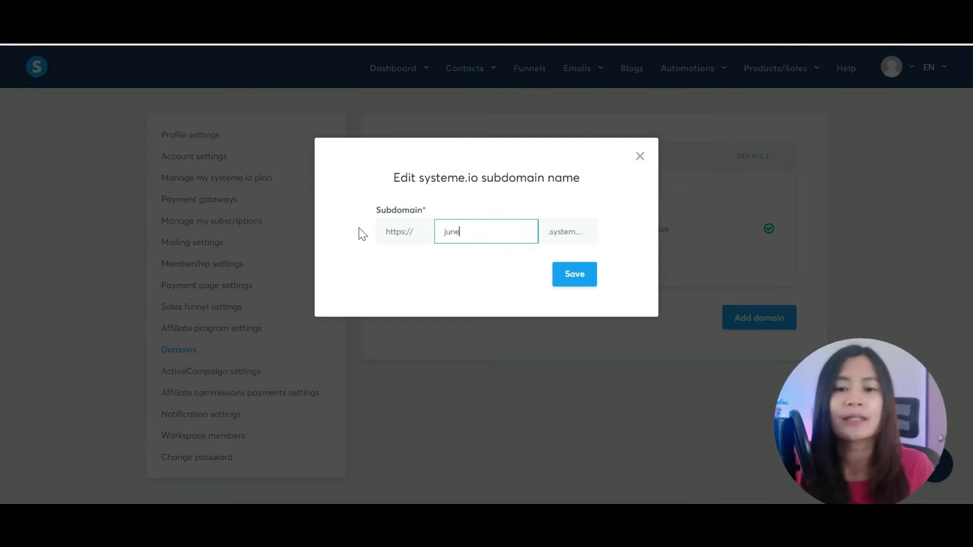
click(576, 274)
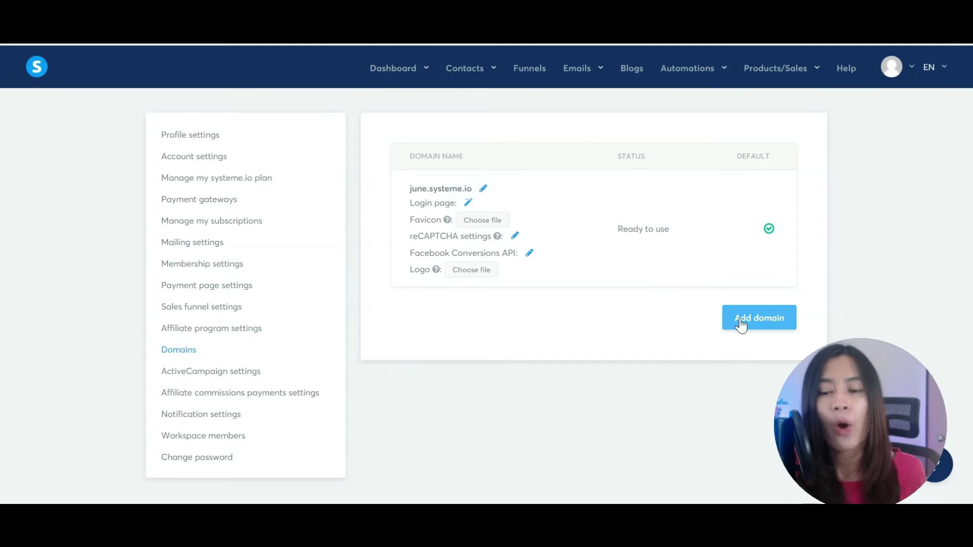
- View the form for adding a custom domain and close it without entering anything
click(771, 323)
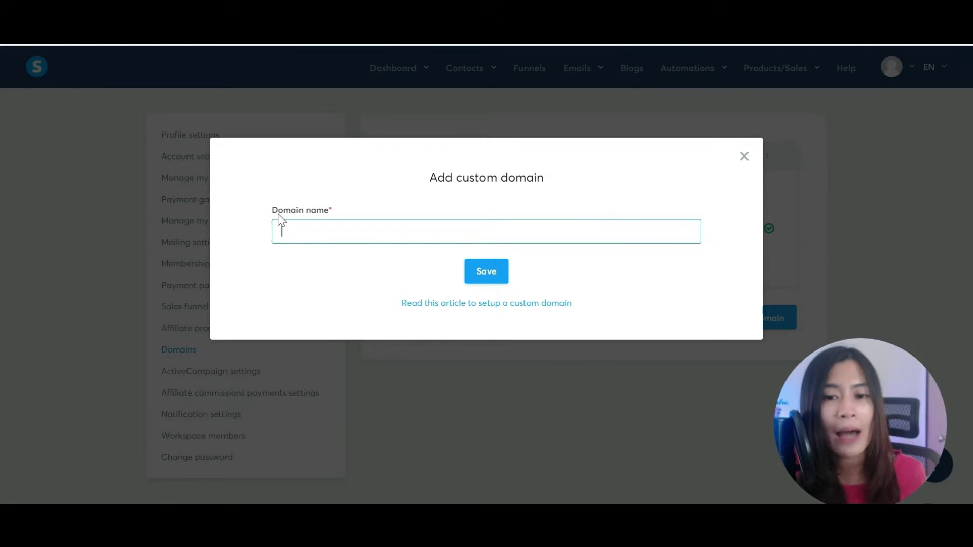
click(743, 165)
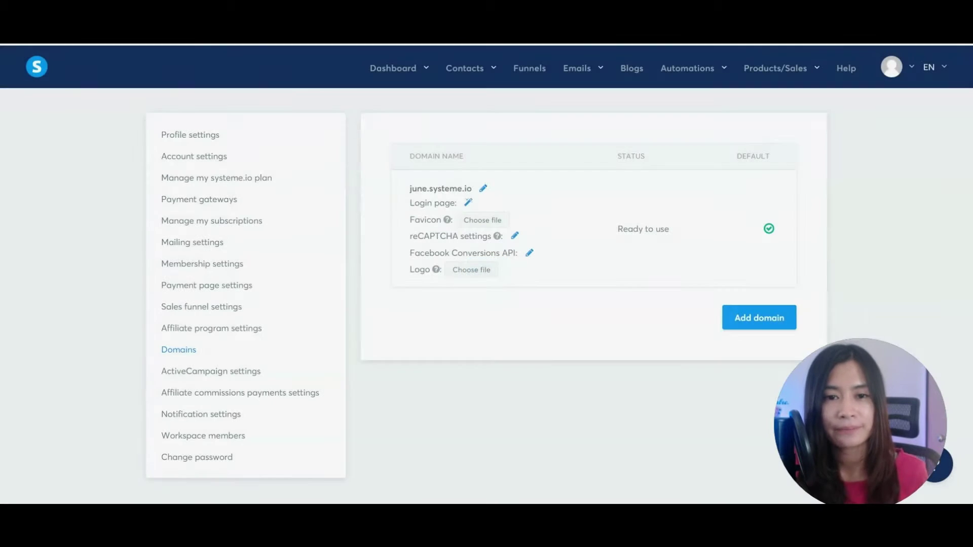
- In the JUNELOW.CO test funnel, set the squeeze page's URL path to freeebook and save the step
click(526, 80)
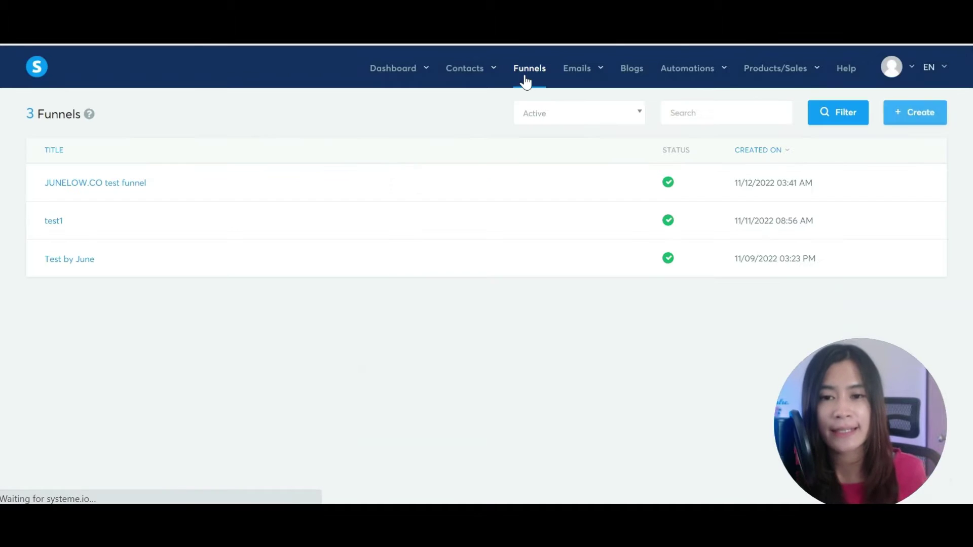
click(130, 188)
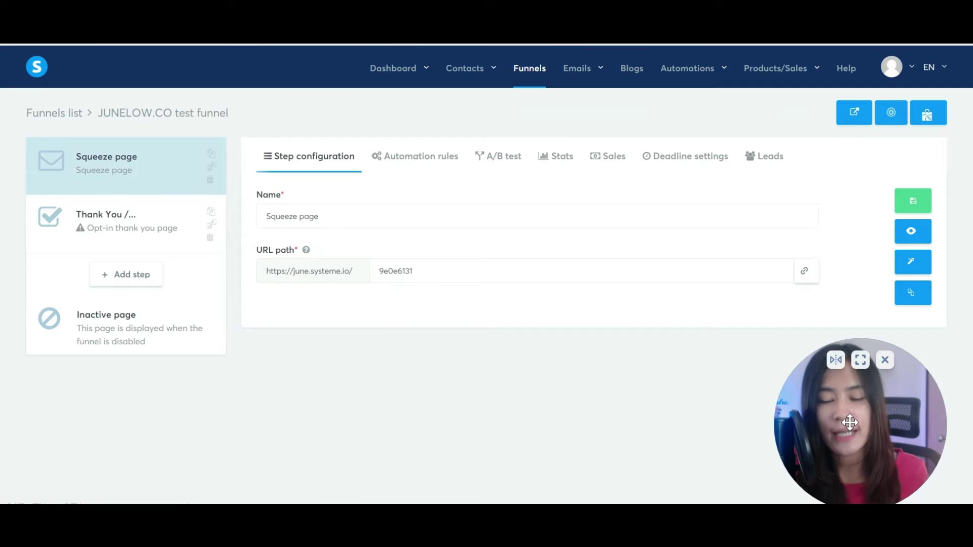
double_click(448, 280)
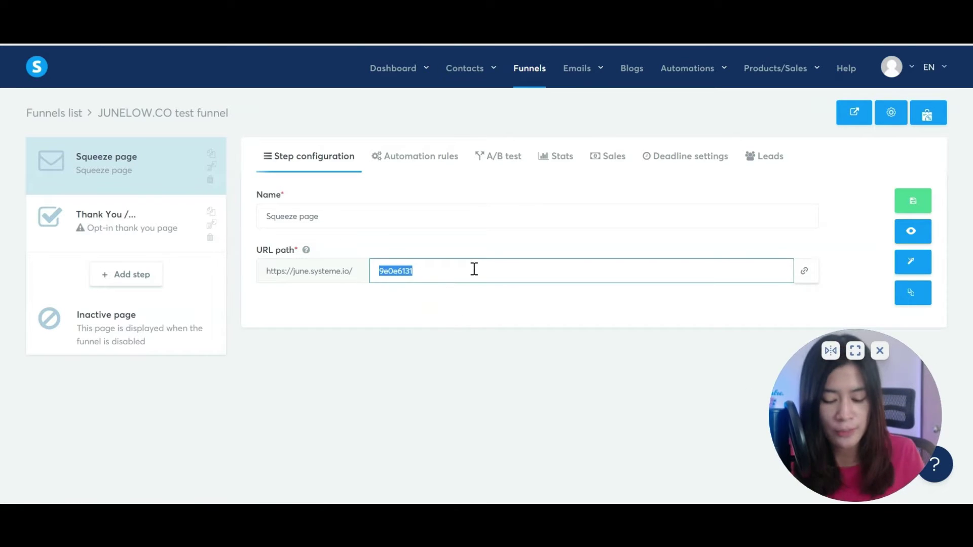
text(freeebook)
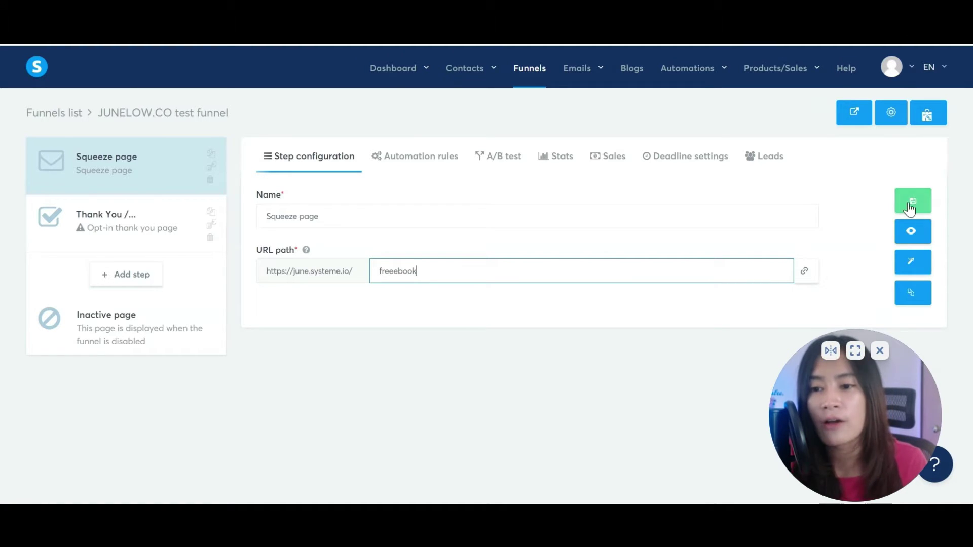
click(912, 202)
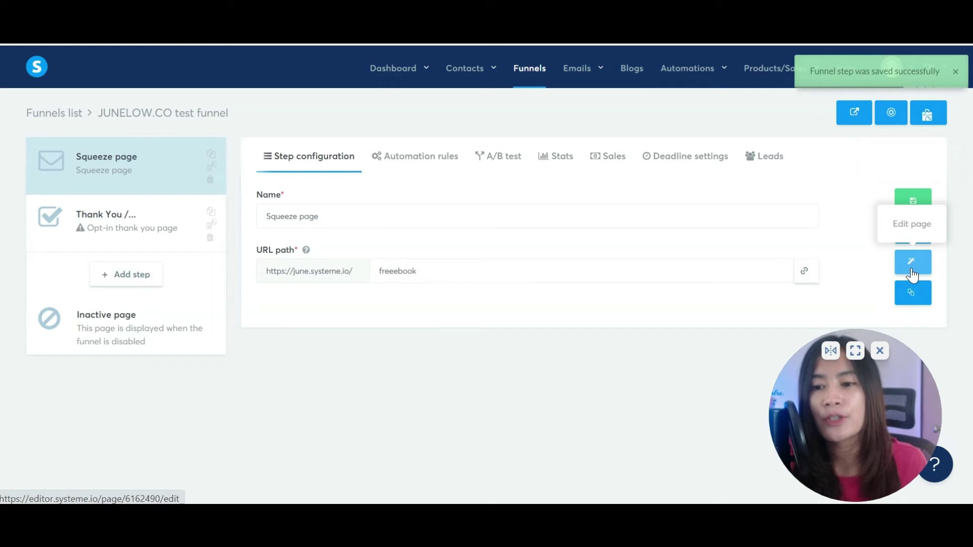
- Open the squeeze page in the page editor and look over its template layout
click(913, 262)
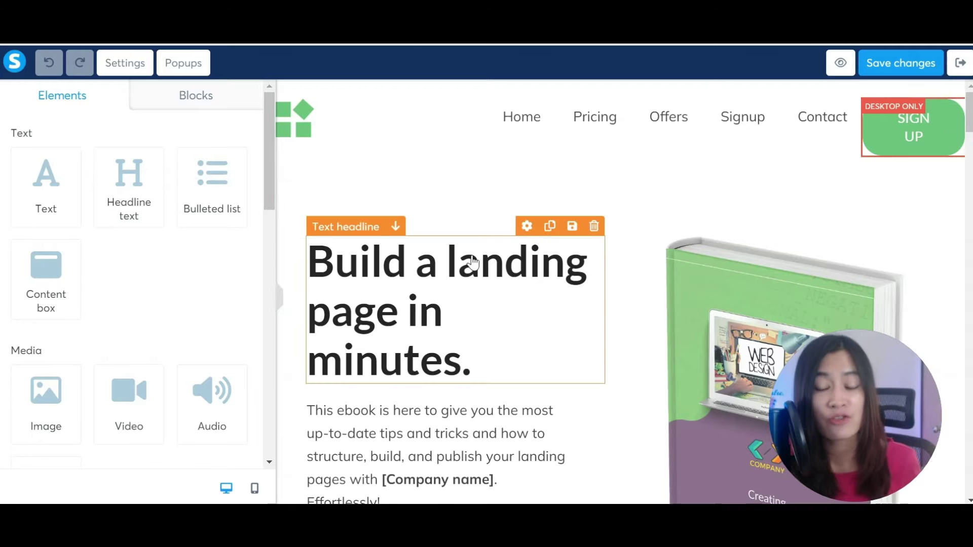
scroll(412, 315, down, 3)
scroll(387, 288, up, 3)
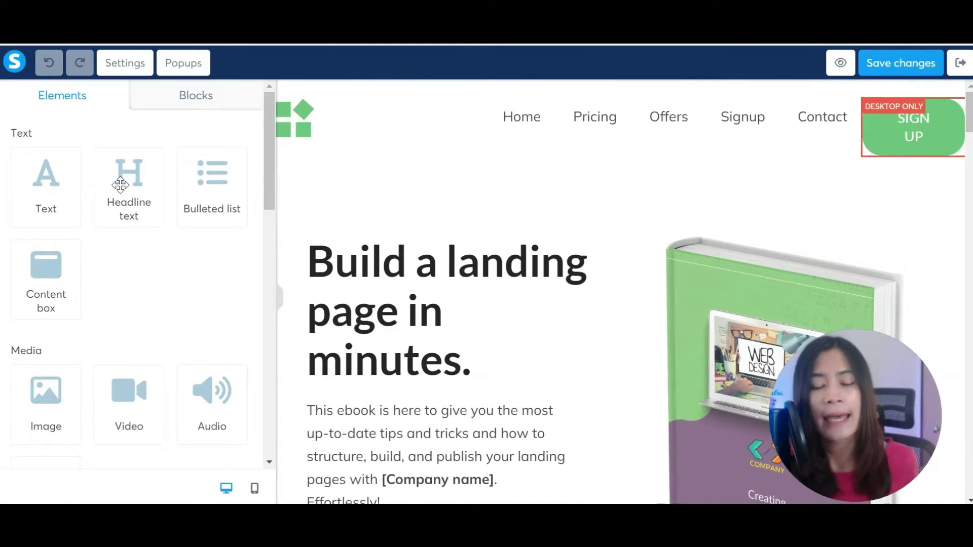
- Try to place a new headline text element above the squeeze page's main headline
scroll(121, 184, down, 2)
scroll(121, 183, up, 2)
drag(133, 185, 398, 221)
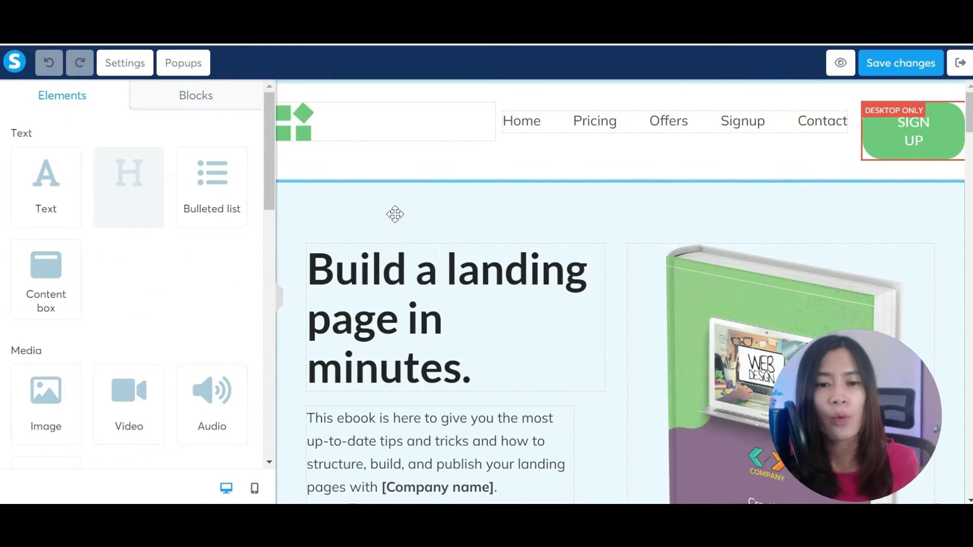
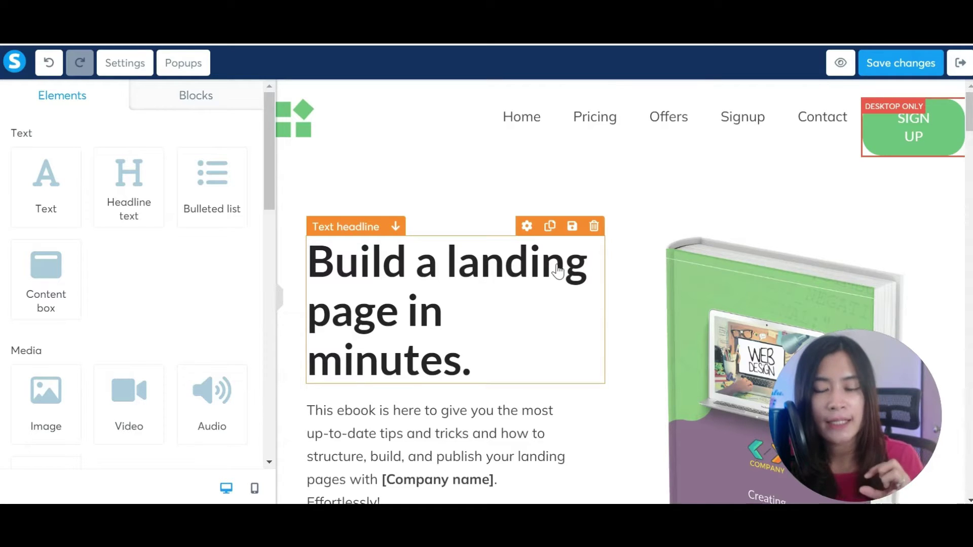
- Set the "Build a landing page in minutes." headline to heading level H2 after trying smaller heading levels
click(527, 227)
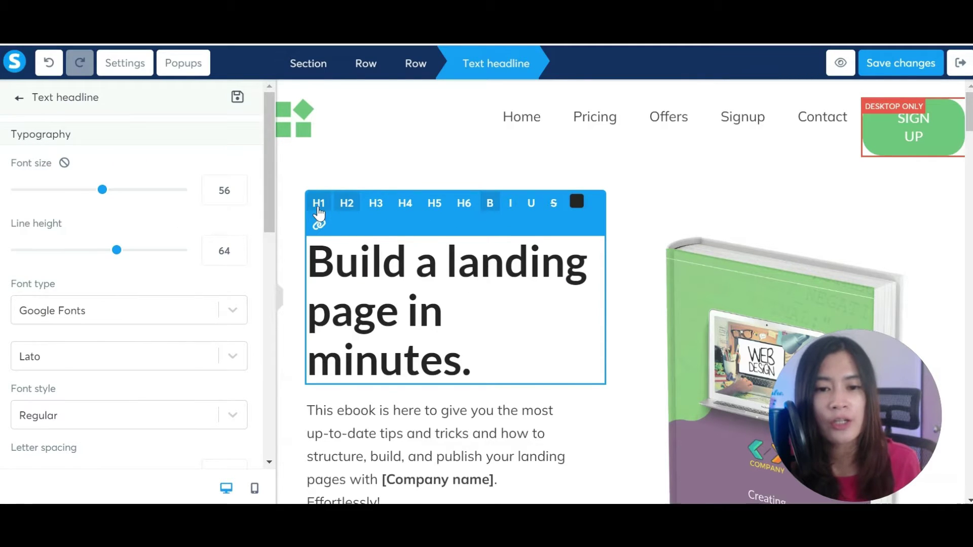
click(347, 202)
click(375, 203)
click(405, 202)
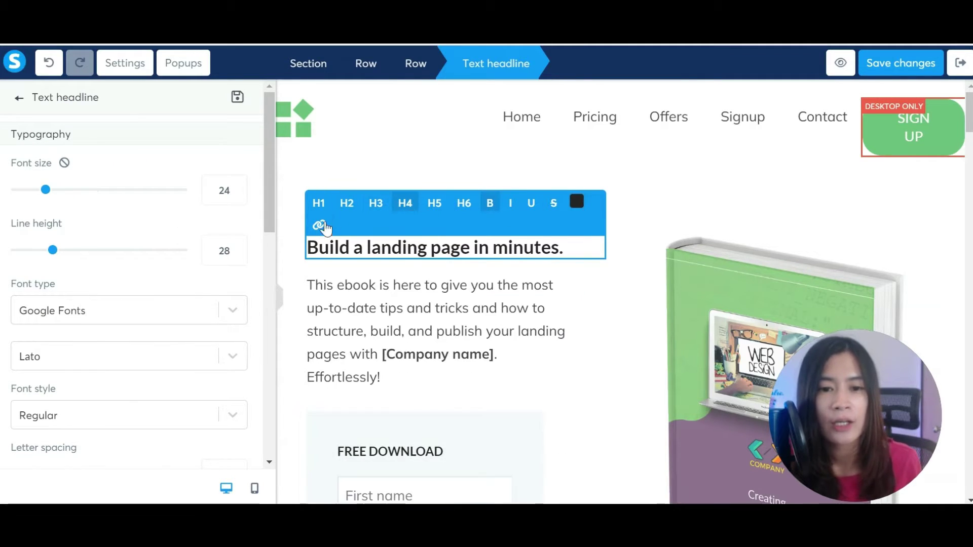
click(347, 203)
click(400, 281)
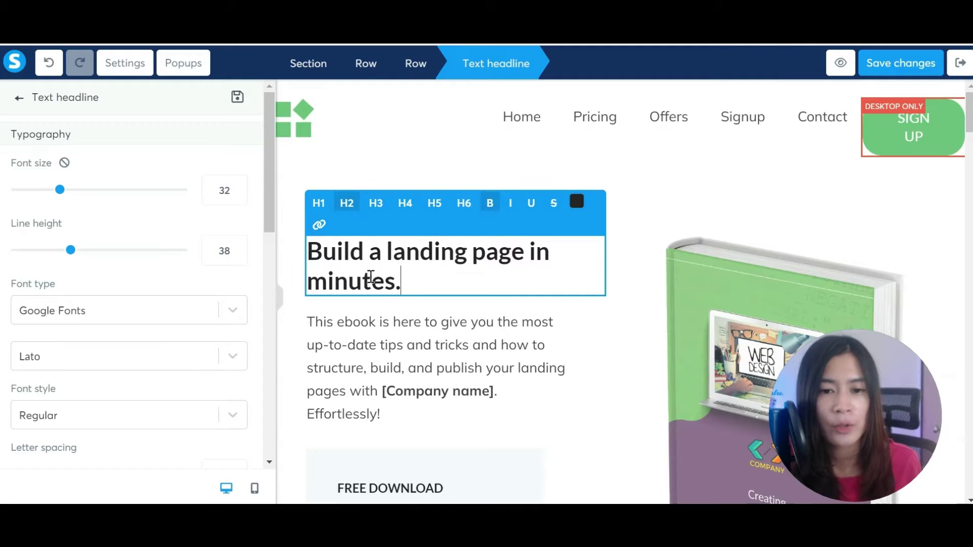
click(320, 225)
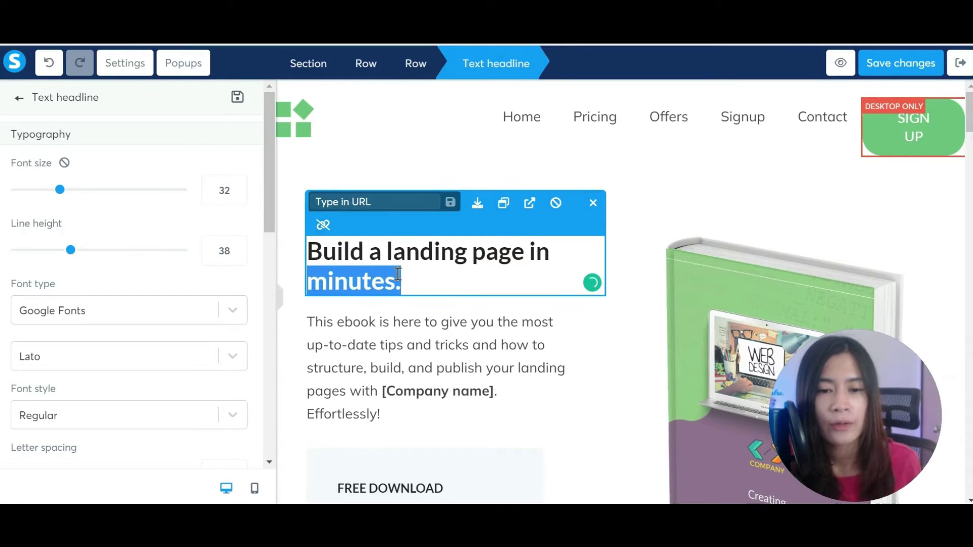
click(320, 225)
click(404, 282)
drag(404, 283, 307, 282)
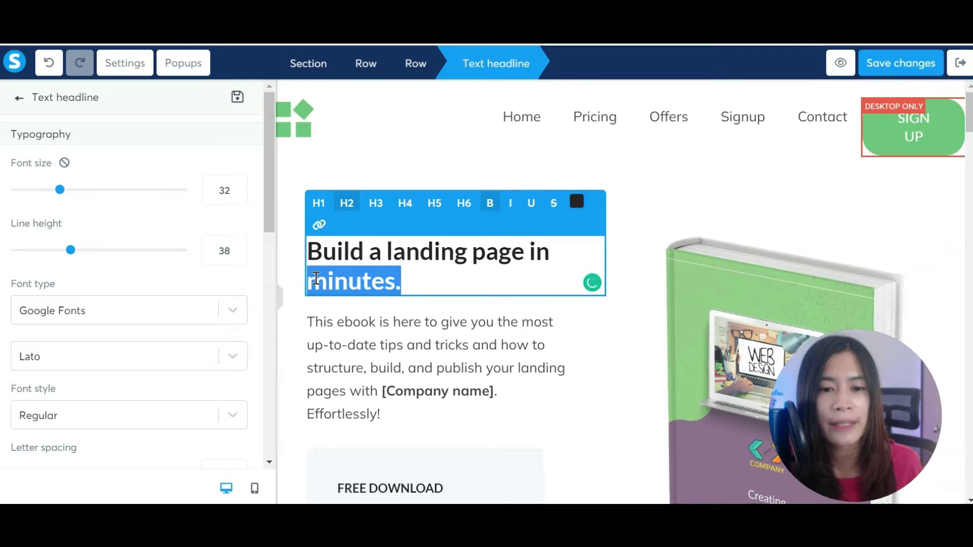
click(319, 225)
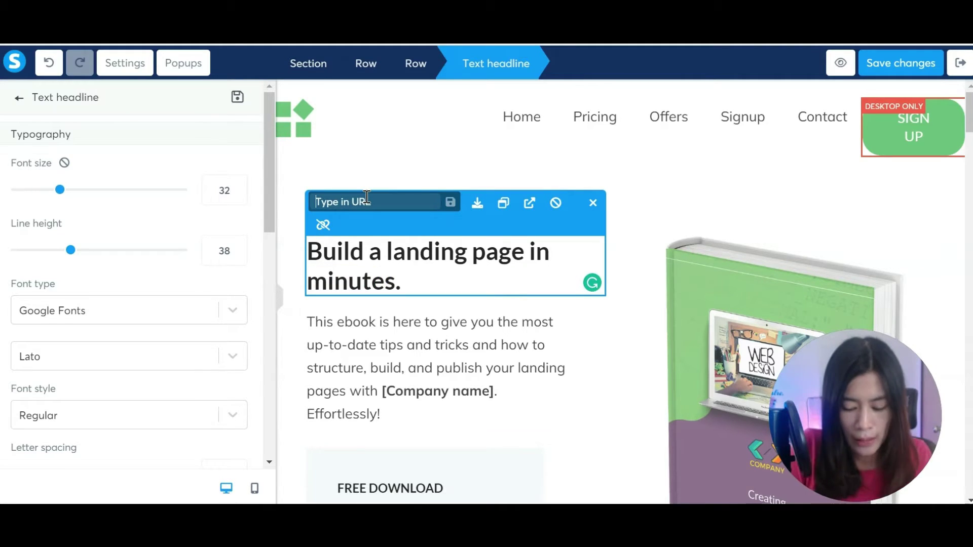
text(hee)
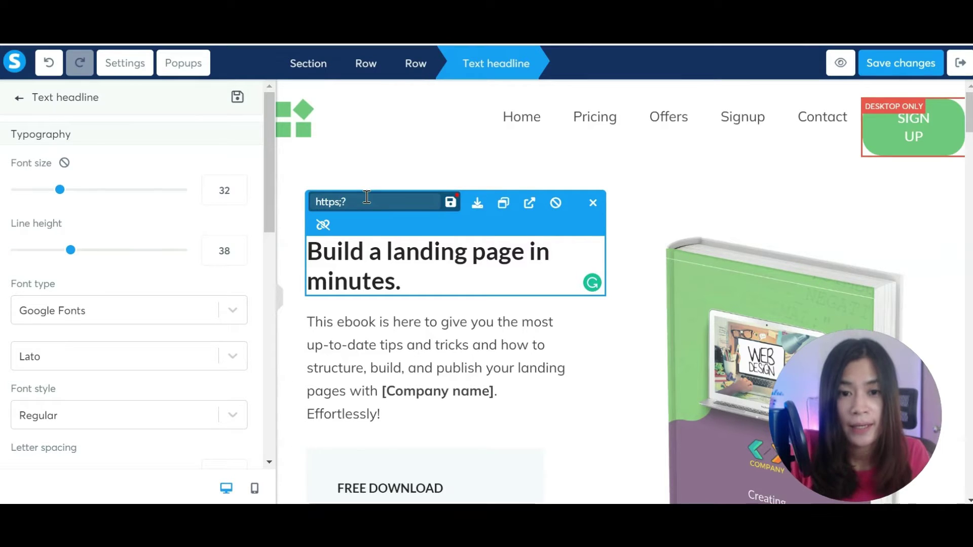
text(ps://junetwo.c)
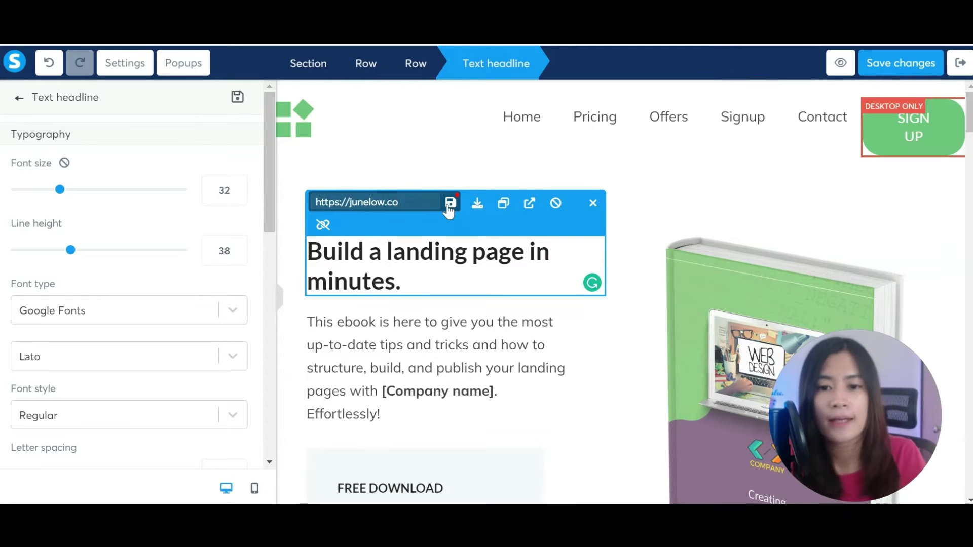
click(474, 325)
click(391, 286)
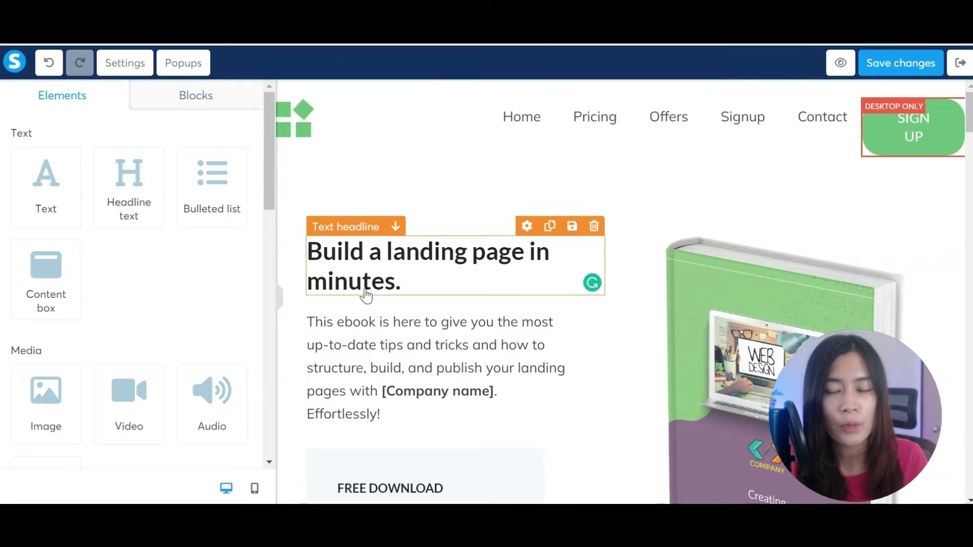
double_click(370, 283)
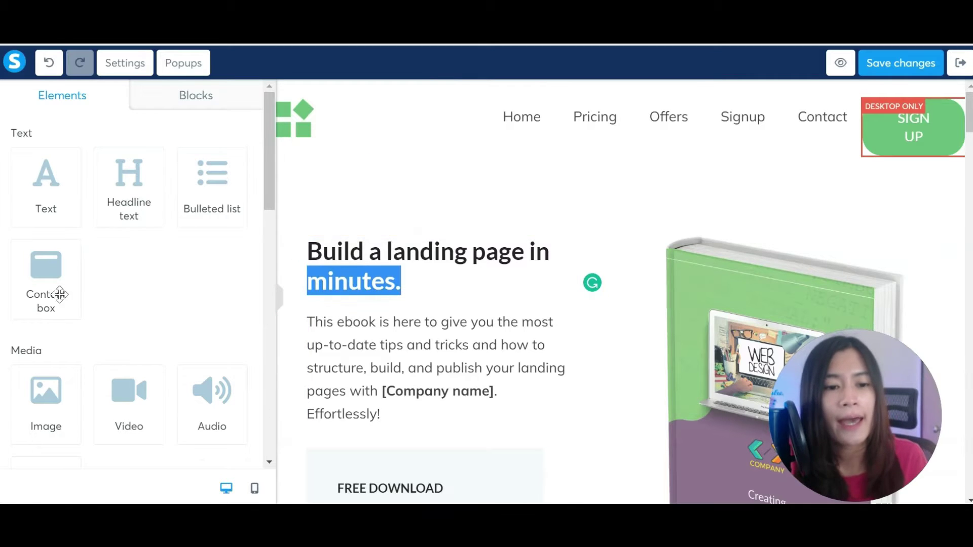
- Examine the settings of the template's book cover image and the download form beside it
scroll(495, 343, down, 3)
scroll(467, 297, up, 2)
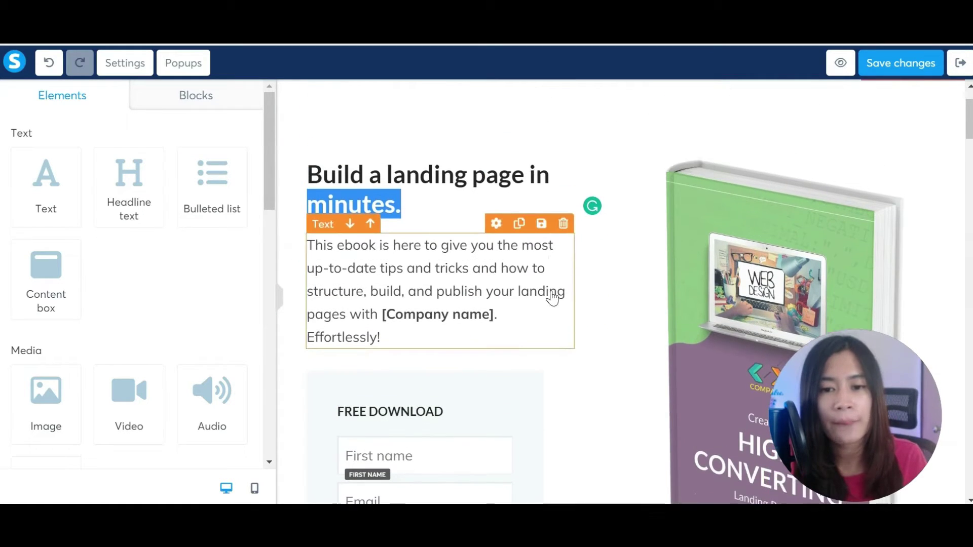
drag(847, 436, 167, 436)
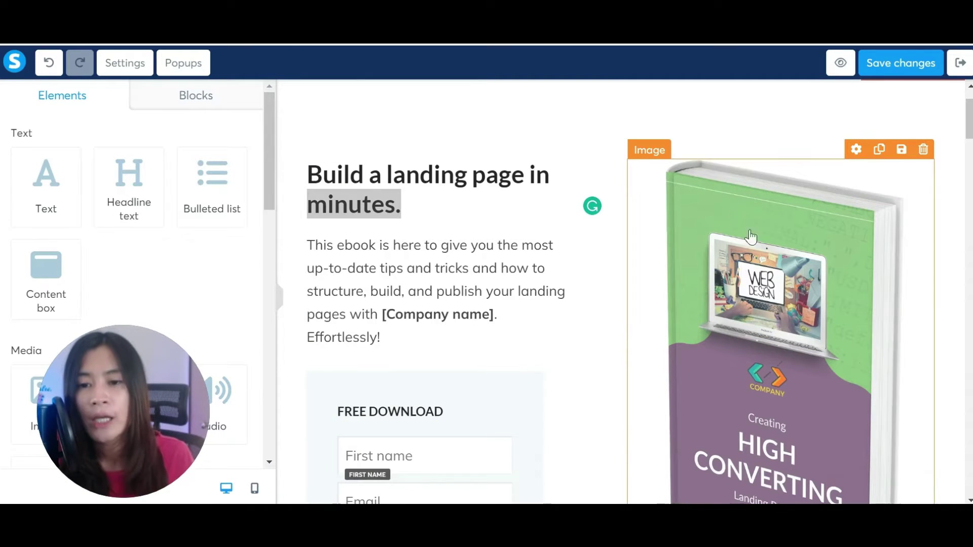
click(667, 162)
scroll(668, 163, down, 2)
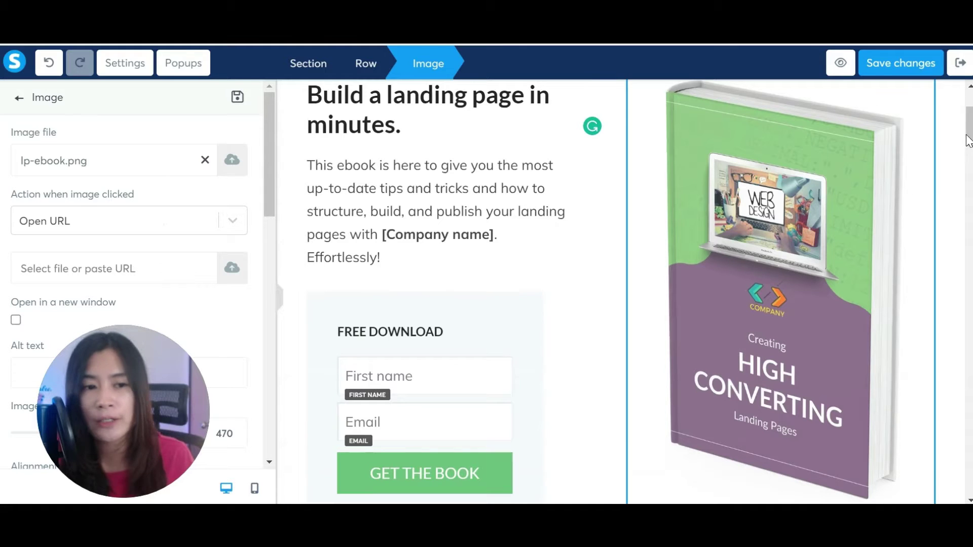
click(446, 315)
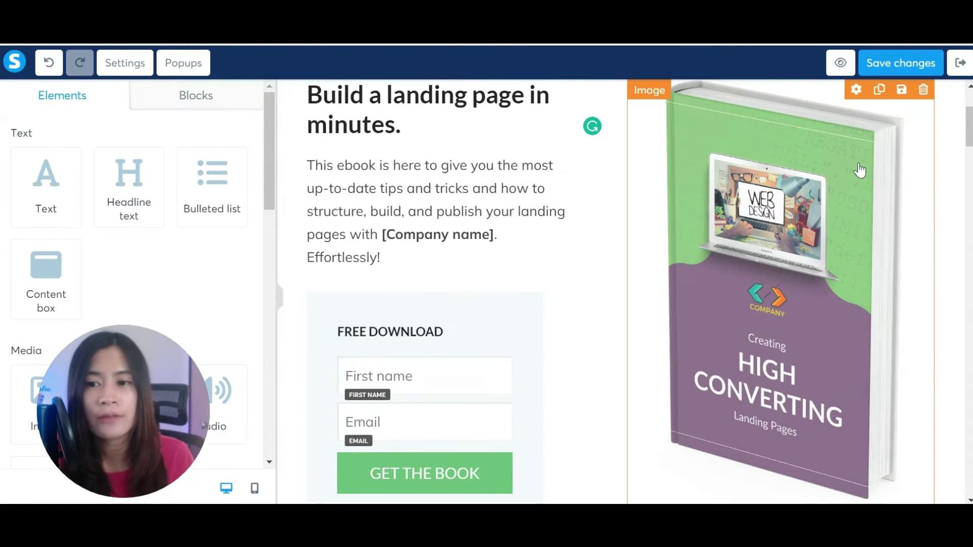
- Replace the template's book cover image with Ebook-Mockup.png uploaded from the Desktop folder
click(761, 170)
drag(147, 390, 619, 387)
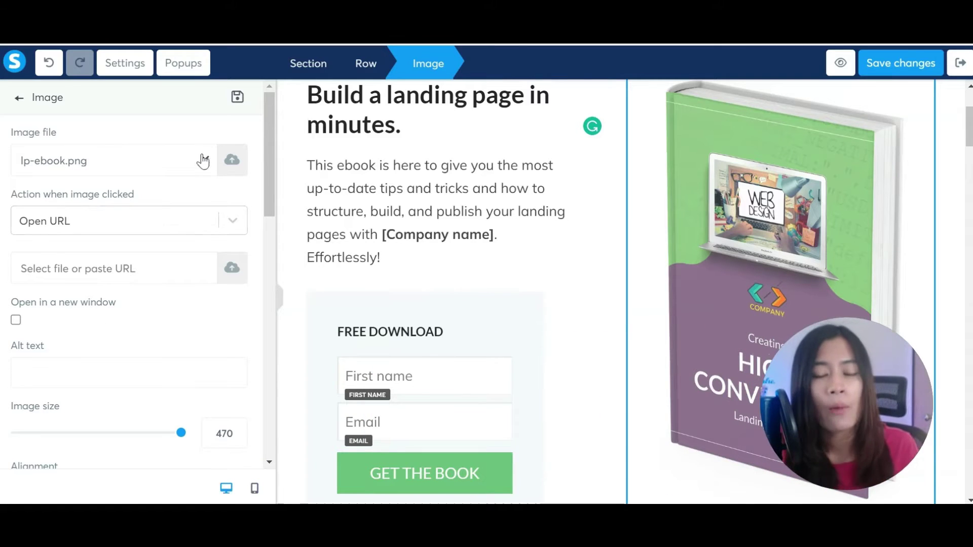
click(180, 162)
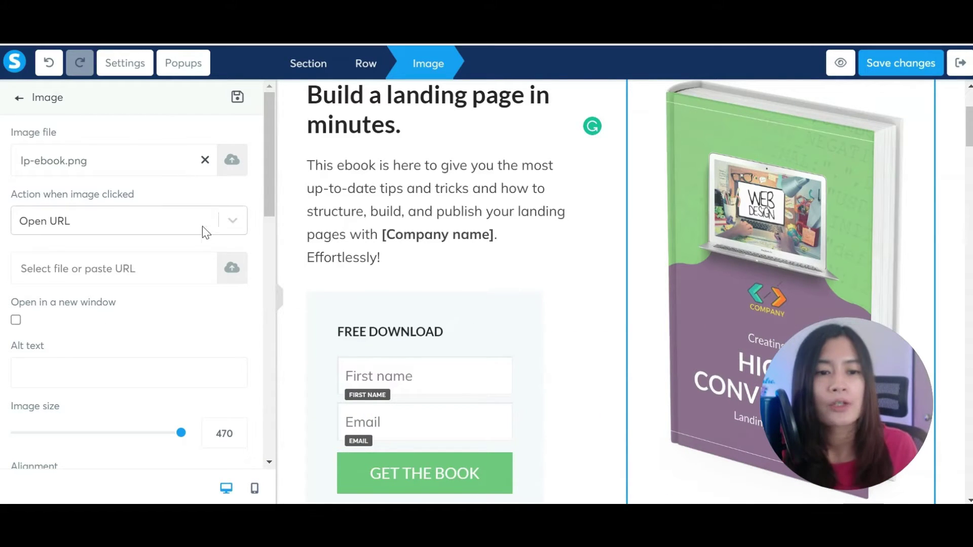
click(232, 161)
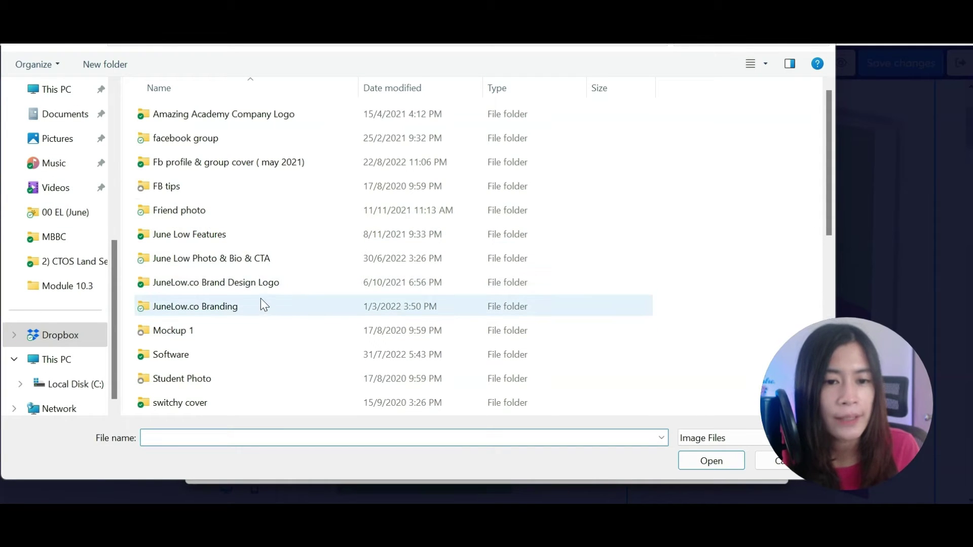
scroll(251, 267, down, 1)
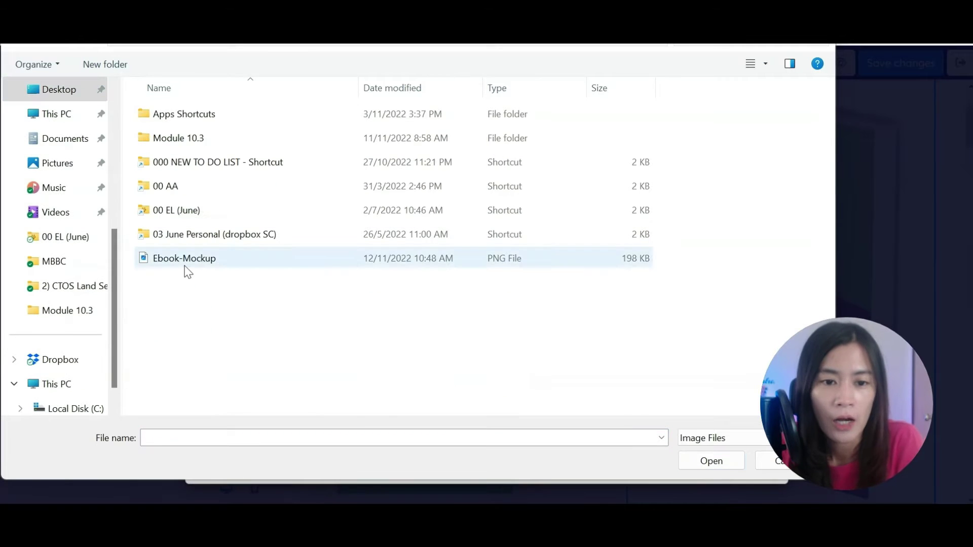
double_click(189, 265)
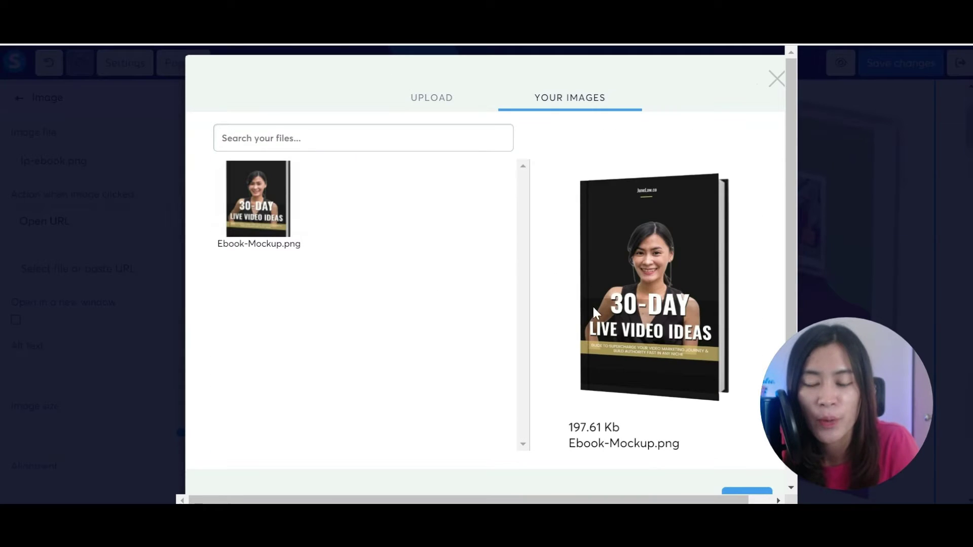
scroll(658, 331, down, 2)
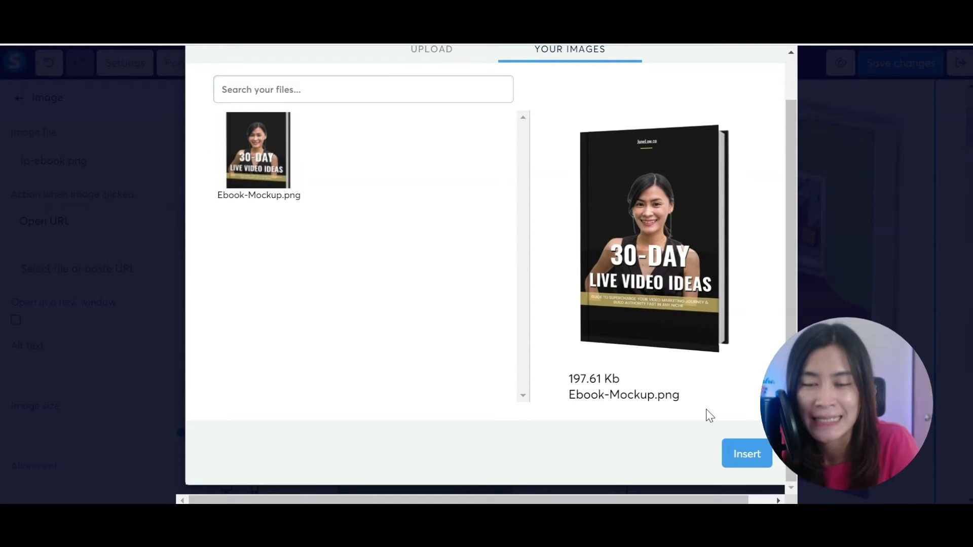
click(741, 456)
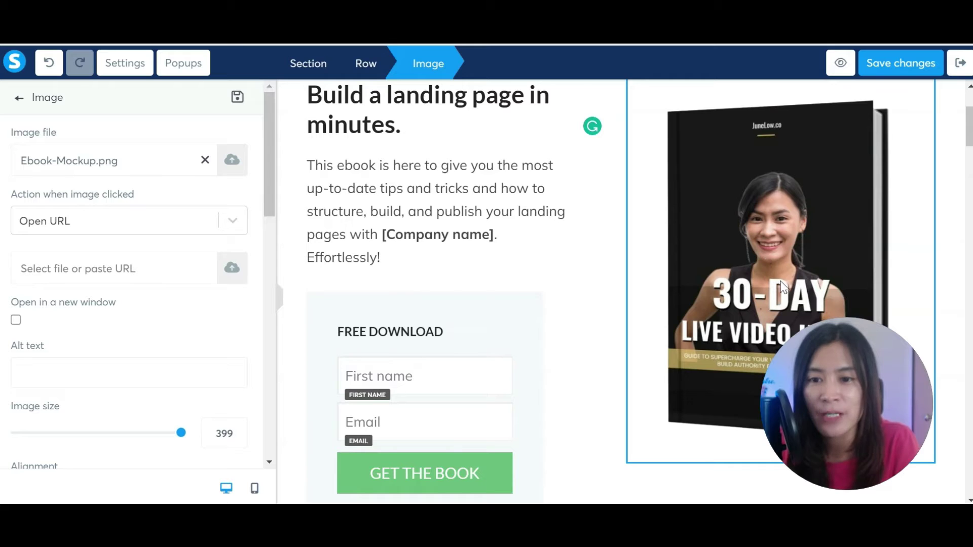
- Color the word "minutes." in the main headline red, hex EE1010
drag(846, 380, 829, 389)
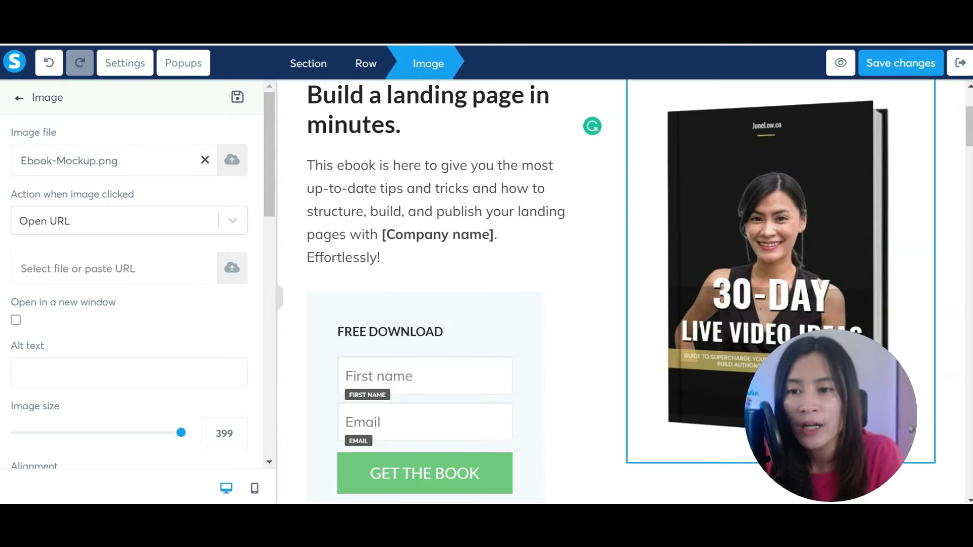
click(968, 133)
scroll(968, 132, up, 2)
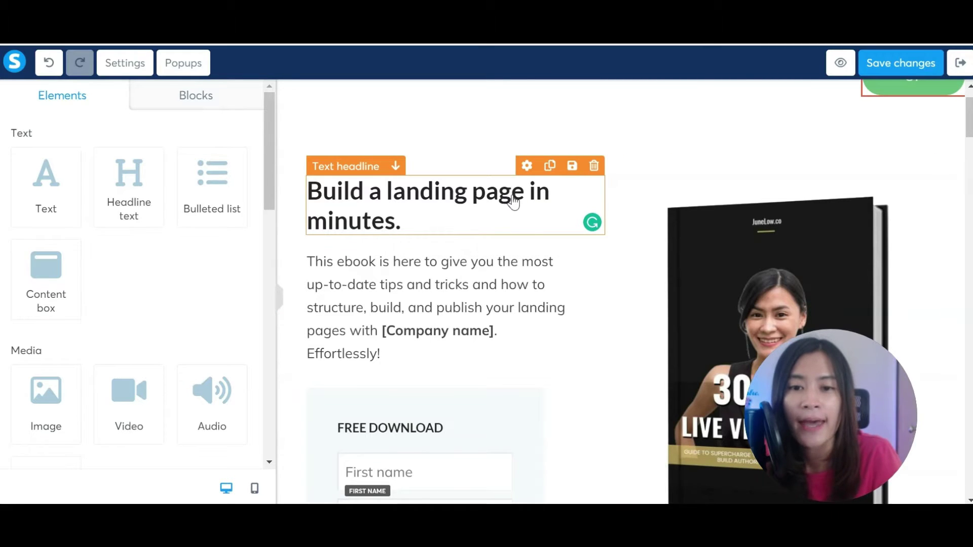
click(527, 167)
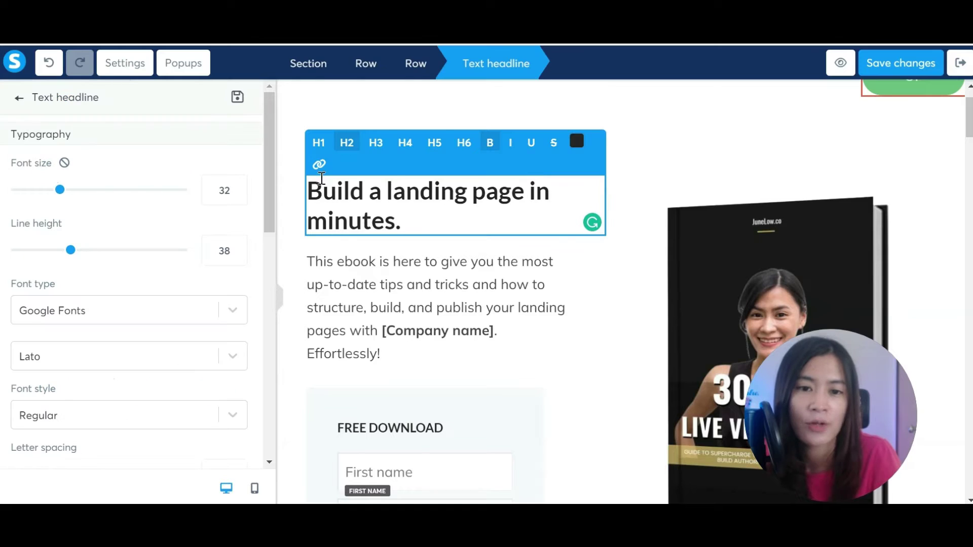
click(576, 142)
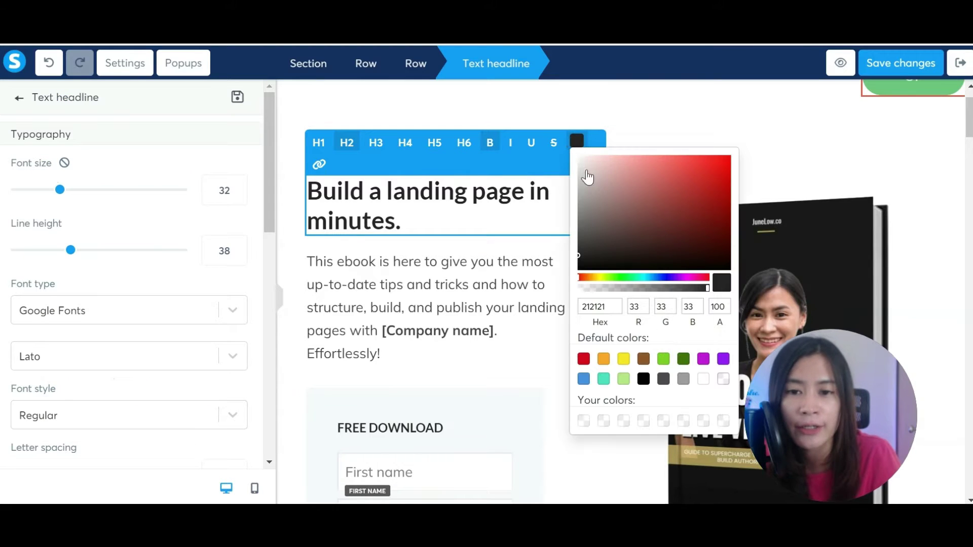
click(721, 163)
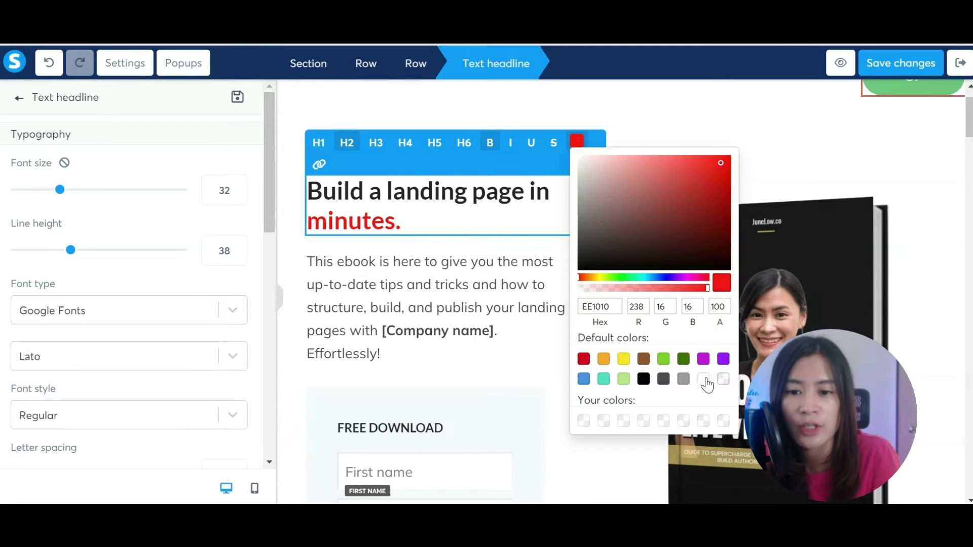
- Color the headline words "Build a landing page in" with the default magenta-purple swatch
click(476, 194)
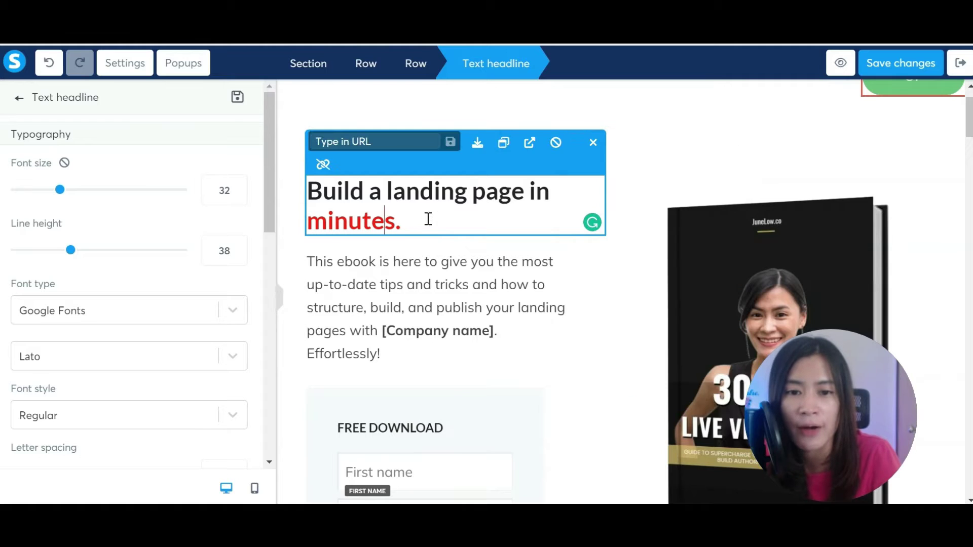
drag(553, 206, 307, 195)
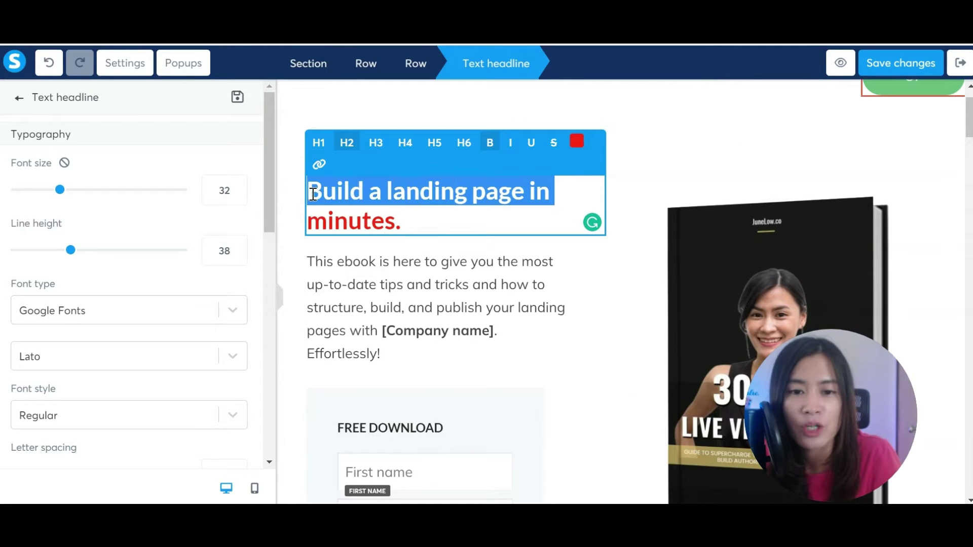
click(577, 142)
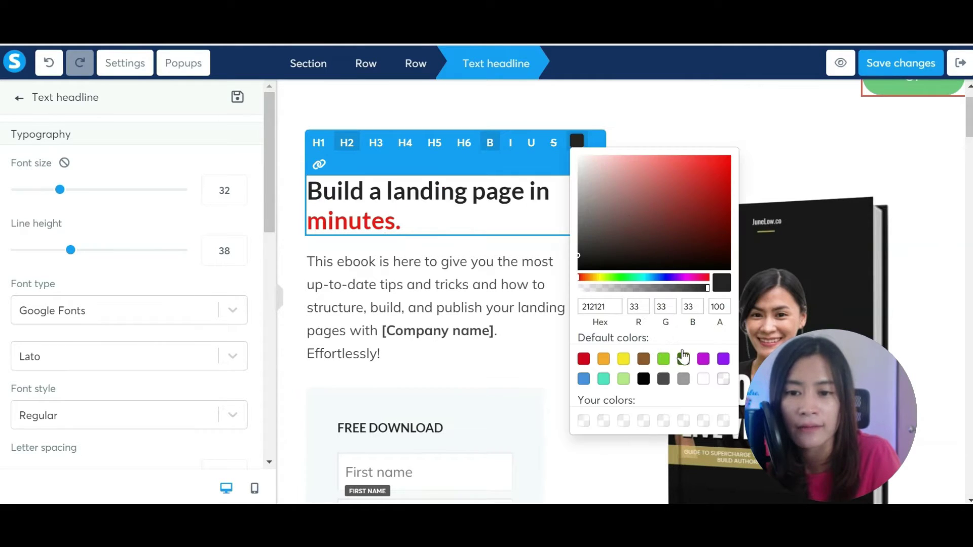
click(705, 360)
click(493, 223)
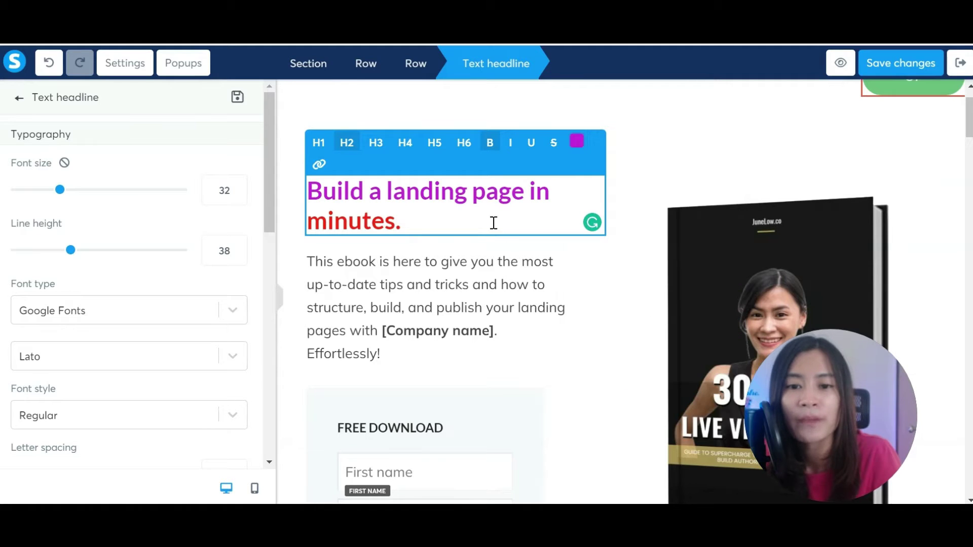
click(473, 247)
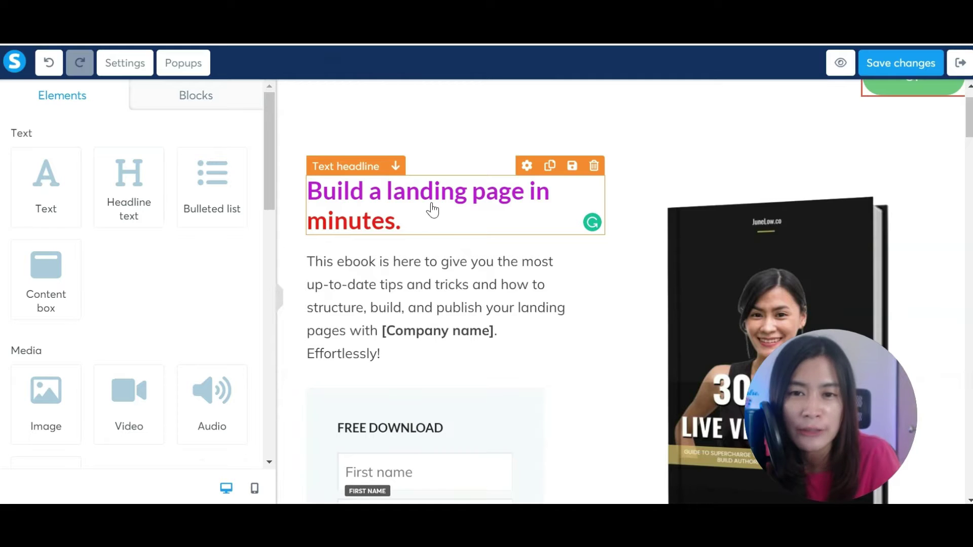
- Duplicate the two-colored main headline and delete the copy beneath it
click(550, 167)
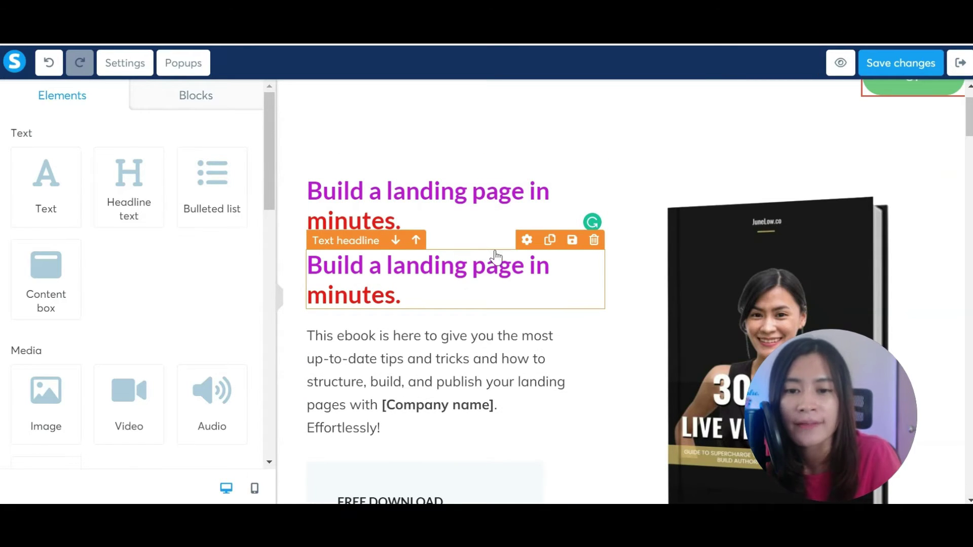
click(594, 242)
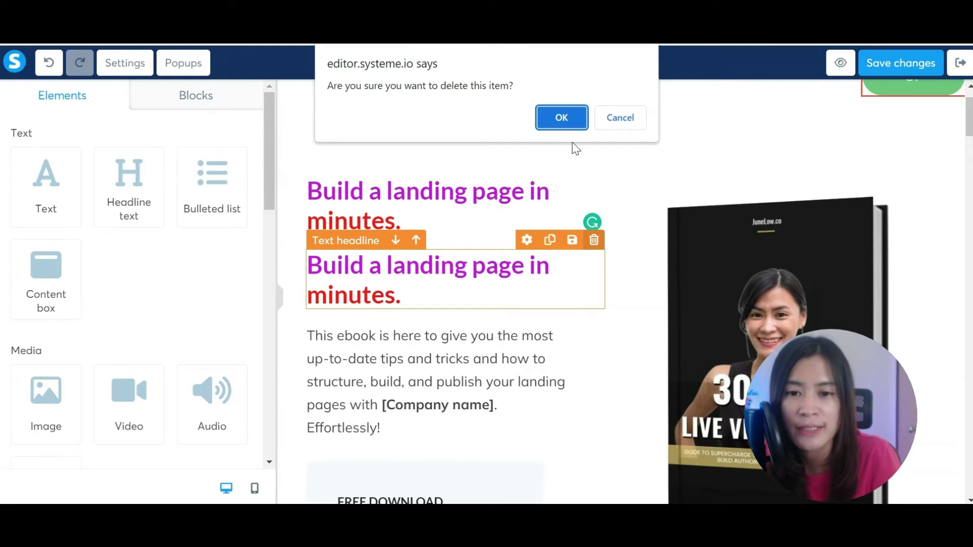
click(561, 118)
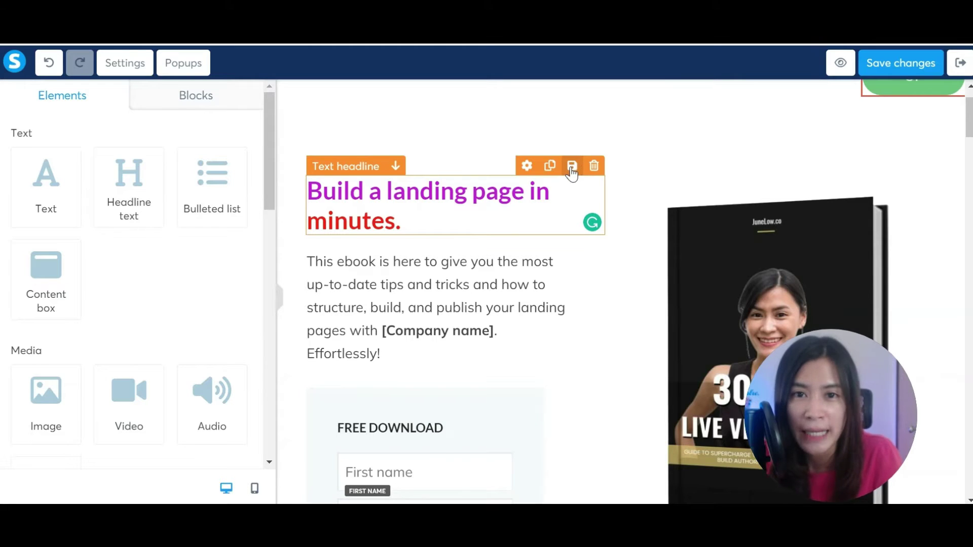
- Save the two-colored headline as a reusable block titled "Heading - junelow.co love it"
click(572, 168)
click(461, 171)
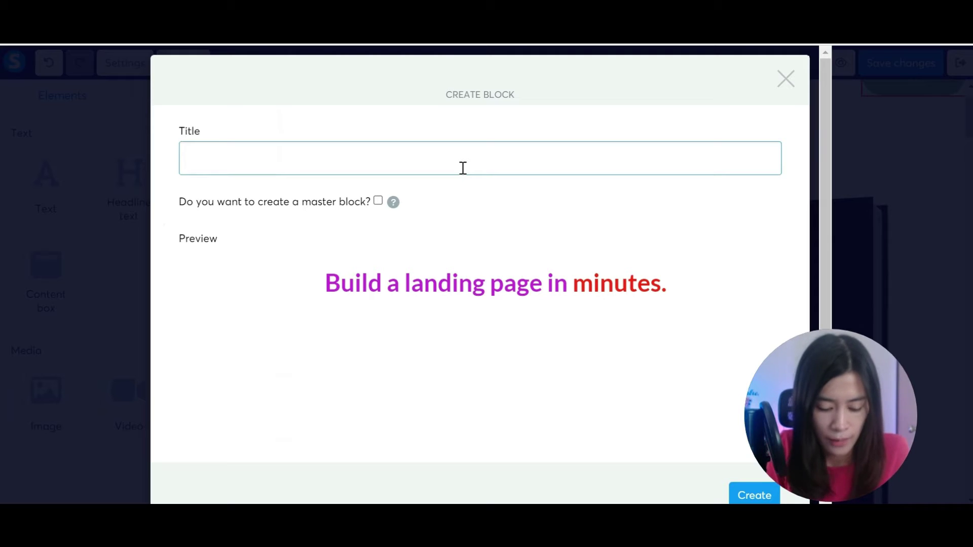
text(Heading - )
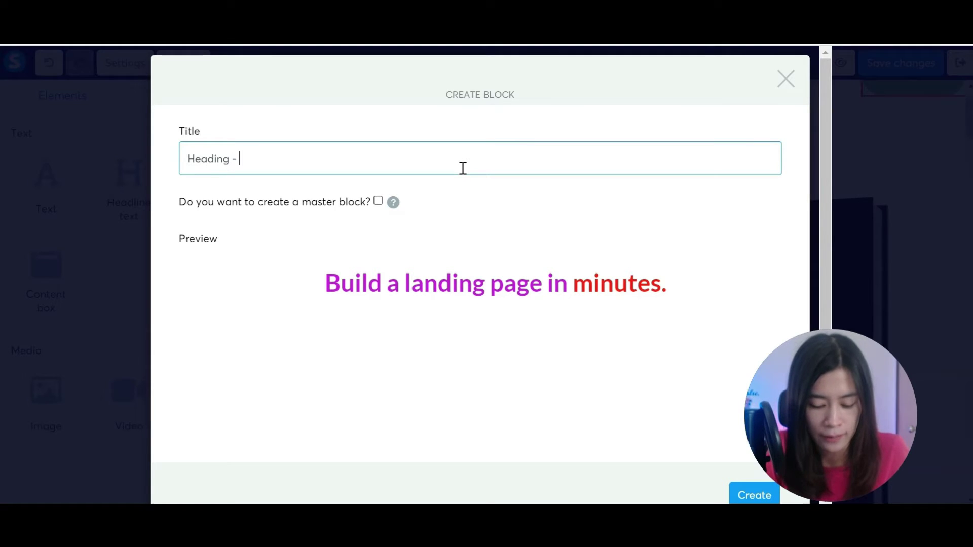
text(junelow.co )
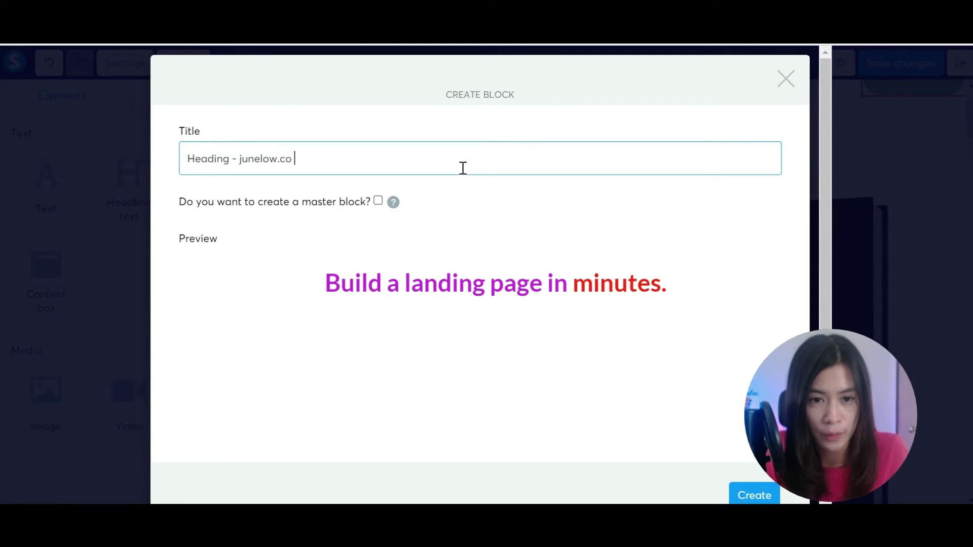
text(love it)
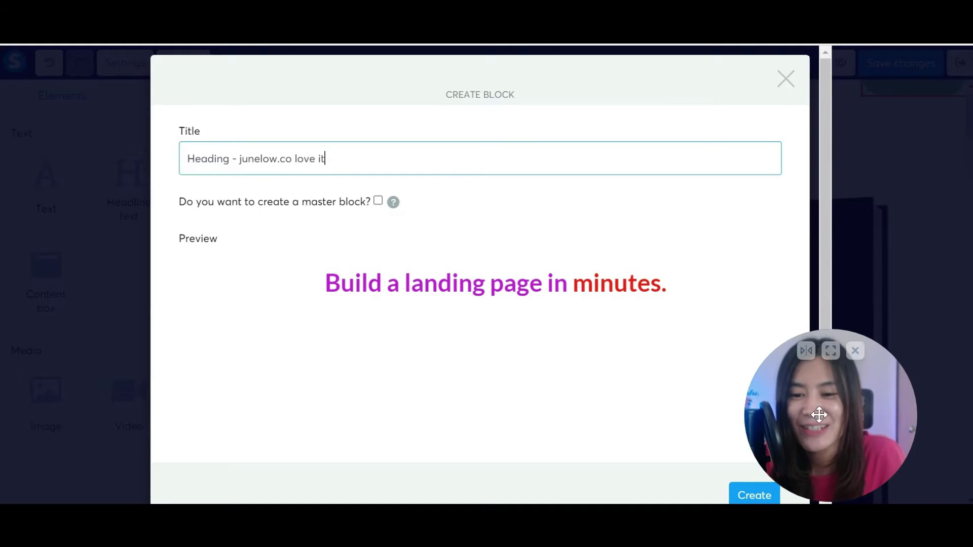
drag(817, 412, 836, 411)
scroll(728, 418, down, 1)
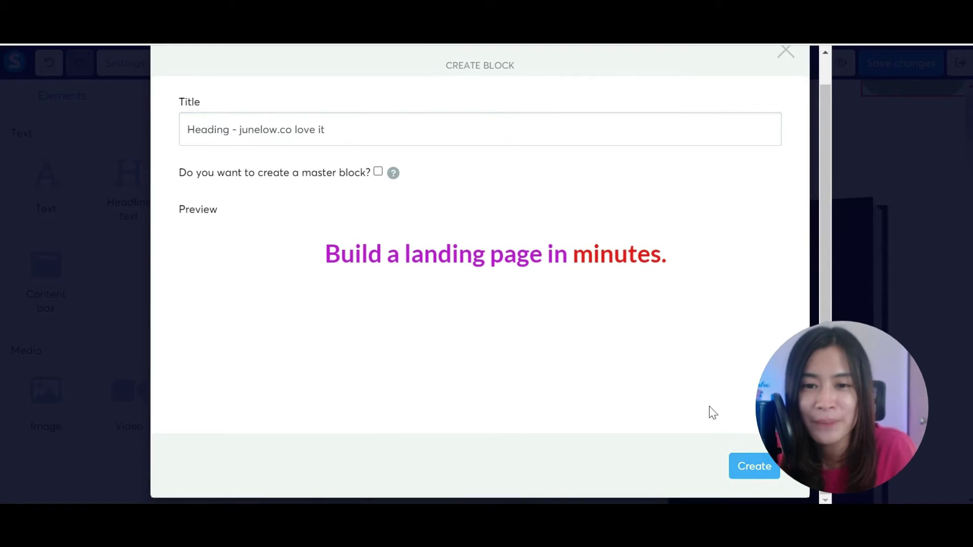
scroll(491, 92, up, 1)
click(757, 497)
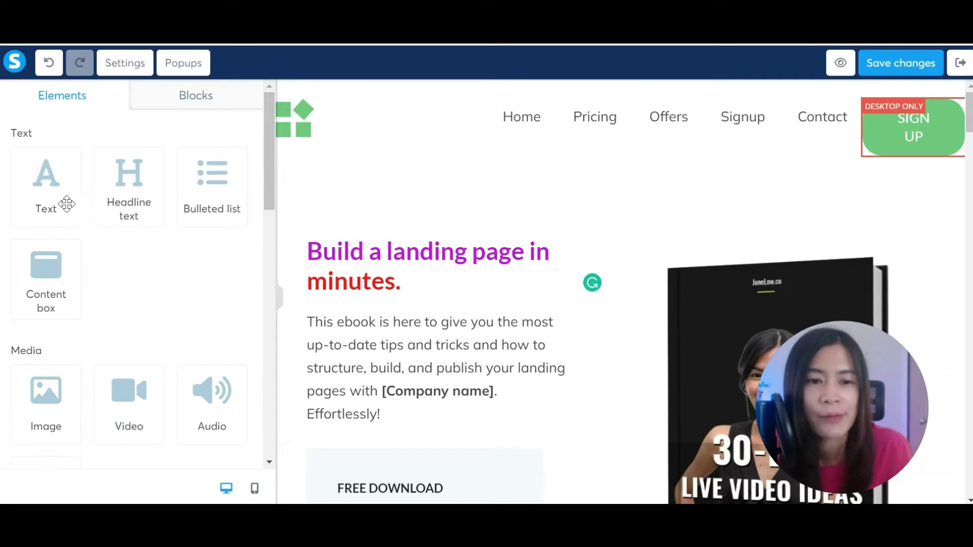
- Insert the saved block "Heading - junelow.co love it" twice between the page header and the e-book section
click(187, 104)
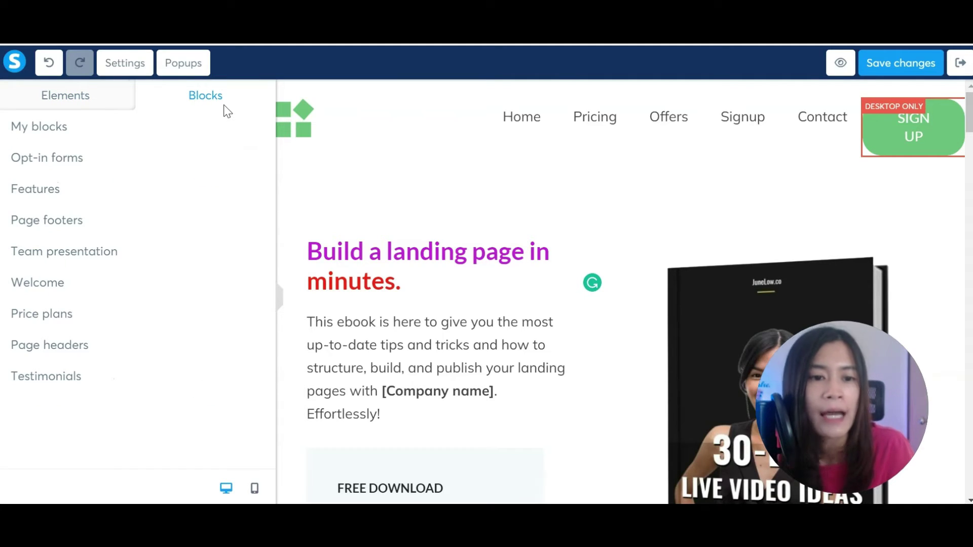
click(41, 129)
drag(70, 219, 382, 236)
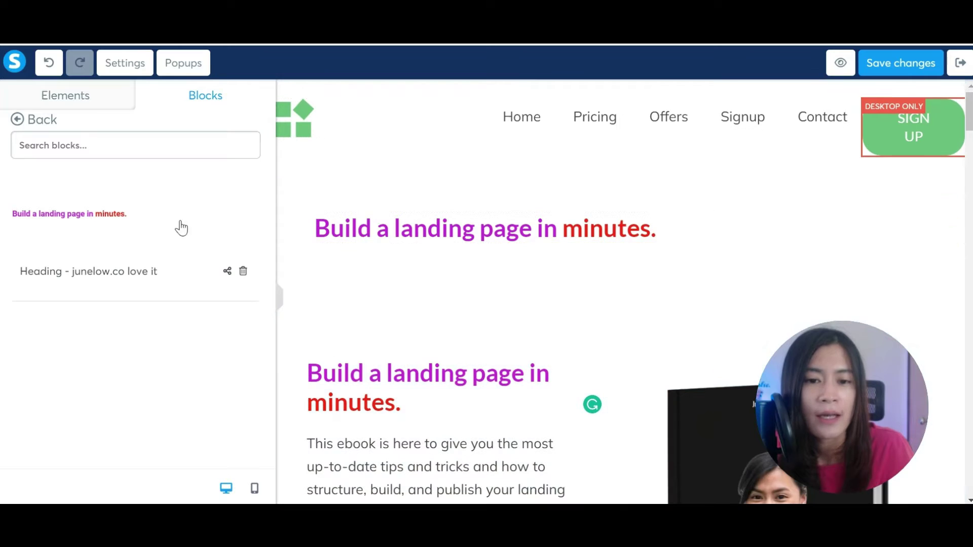
drag(107, 219, 528, 304)
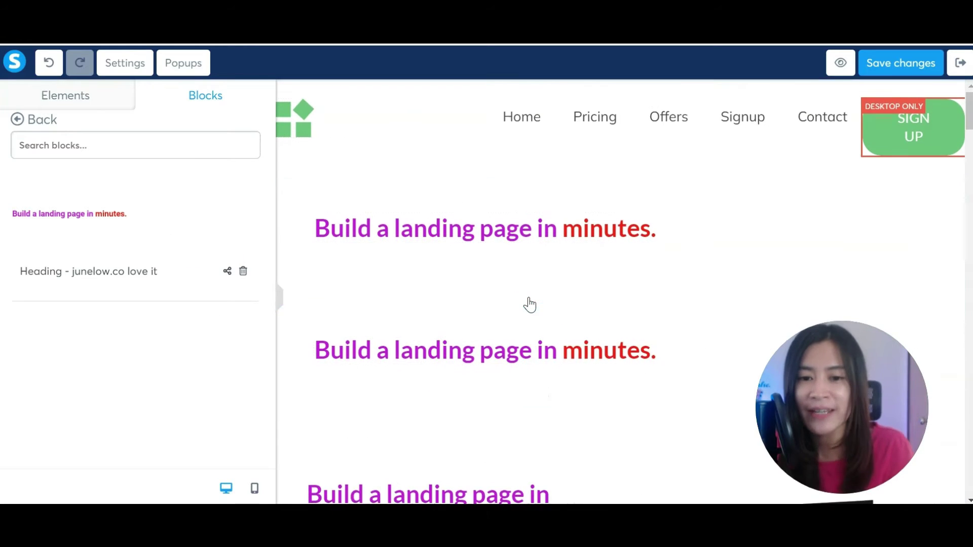
scroll(645, 321, down, 2)
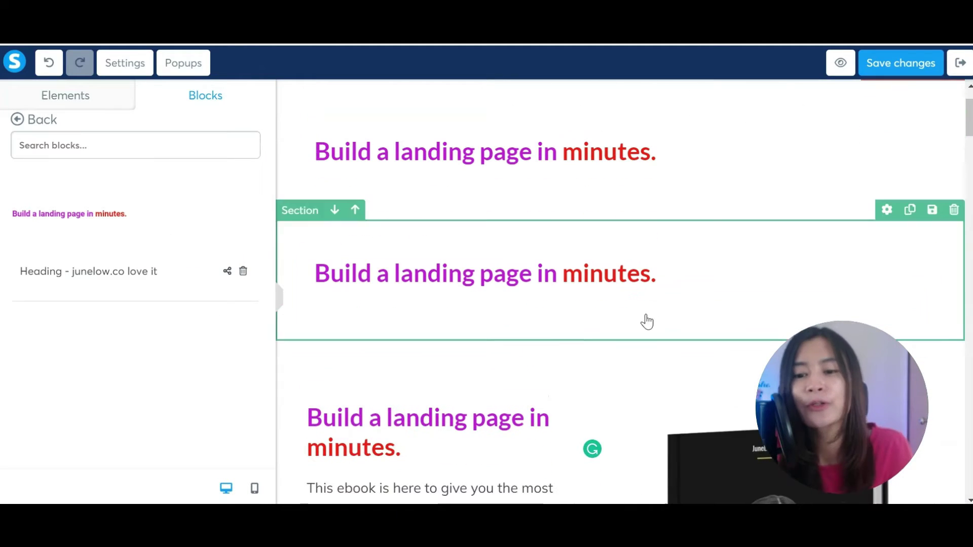
- Delete both inserted headline block sections between the page header and the e-book section
click(954, 210)
click(560, 121)
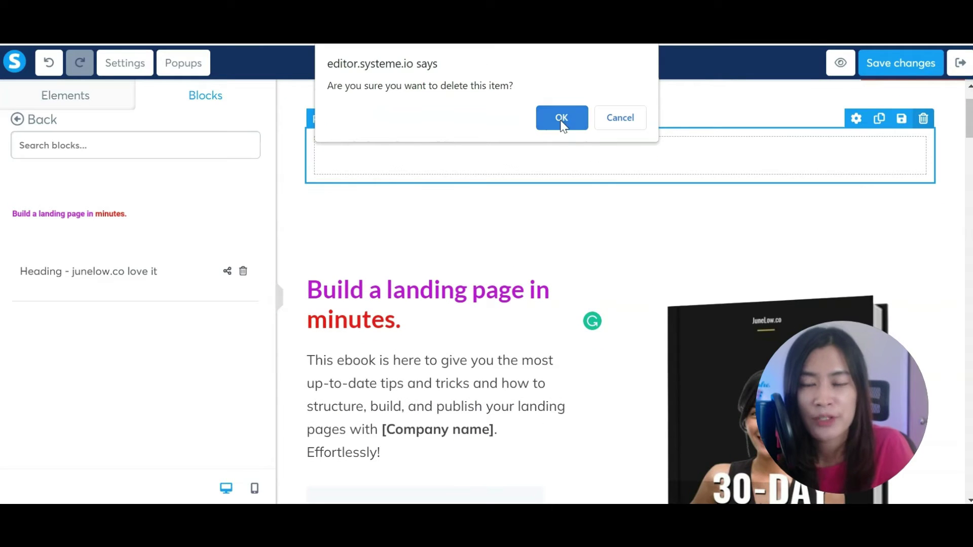
click(560, 124)
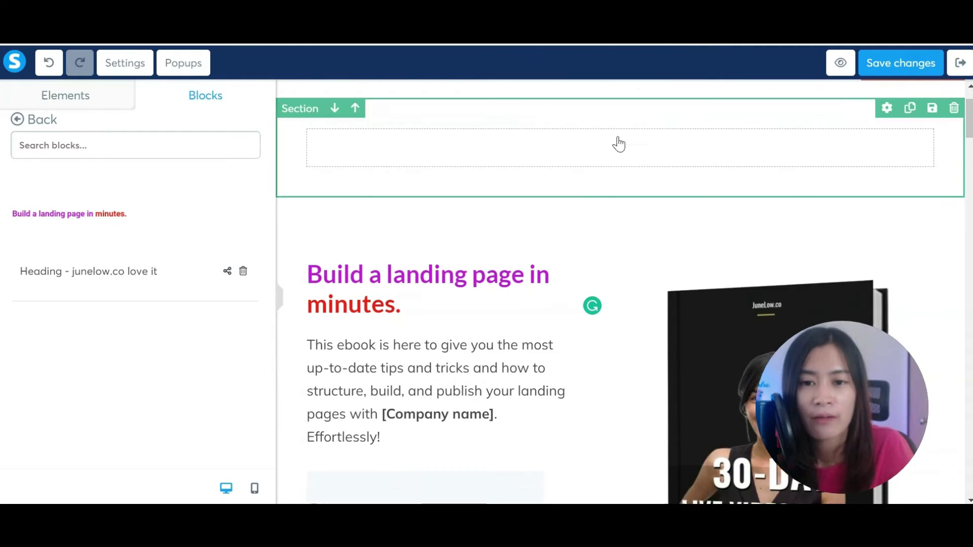
scroll(862, 203, up, 1)
click(953, 165)
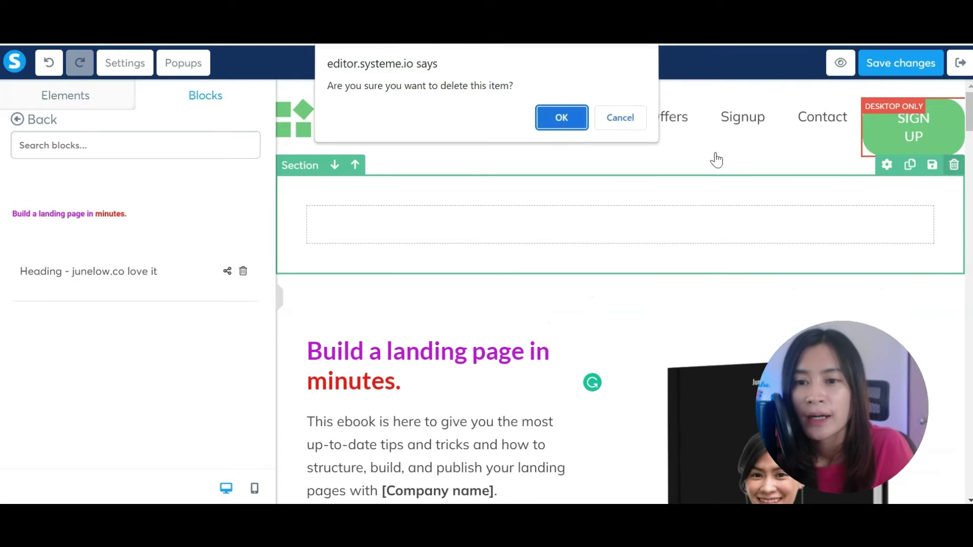
click(560, 124)
- Add a bulleted list directly beneath the "Large Call to Action Headline" text
scroll(561, 298, down, 7)
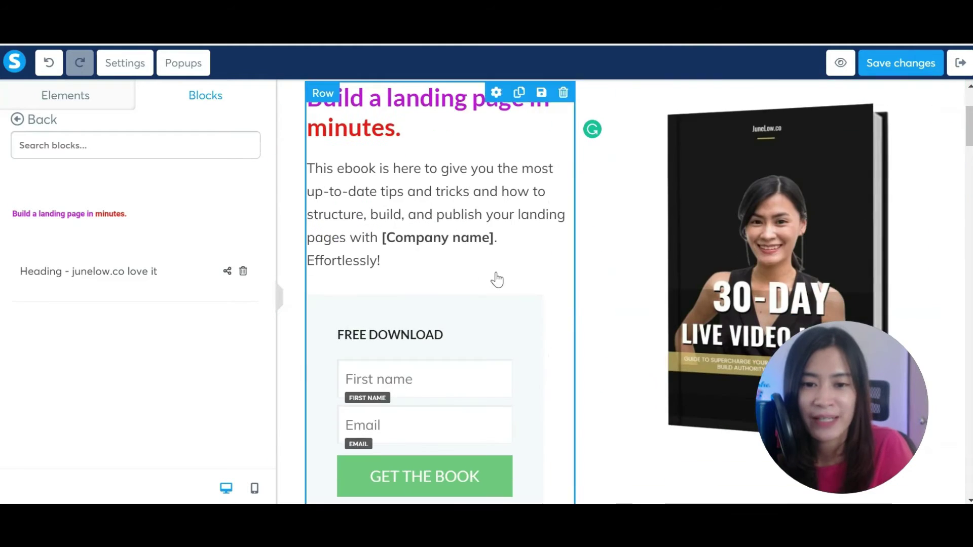
scroll(476, 234, up, 3)
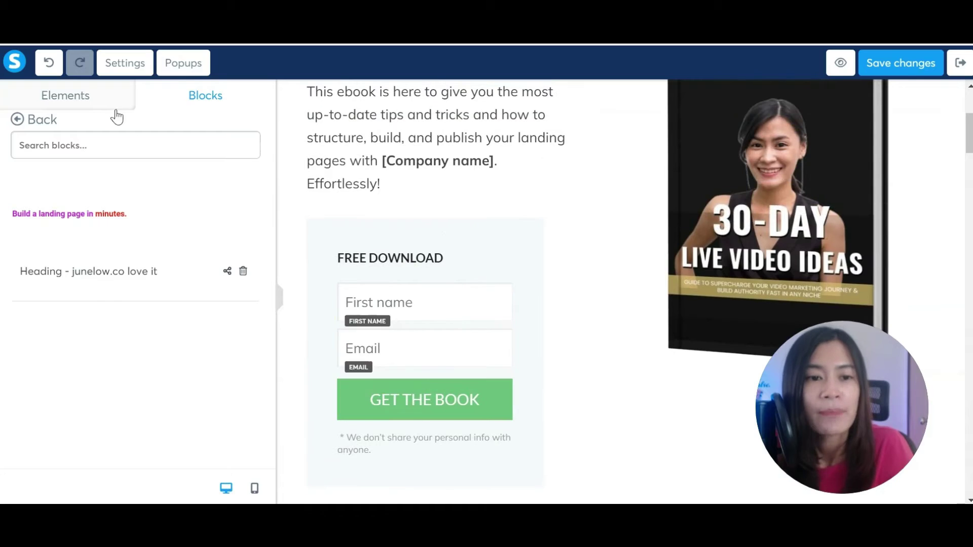
click(90, 108)
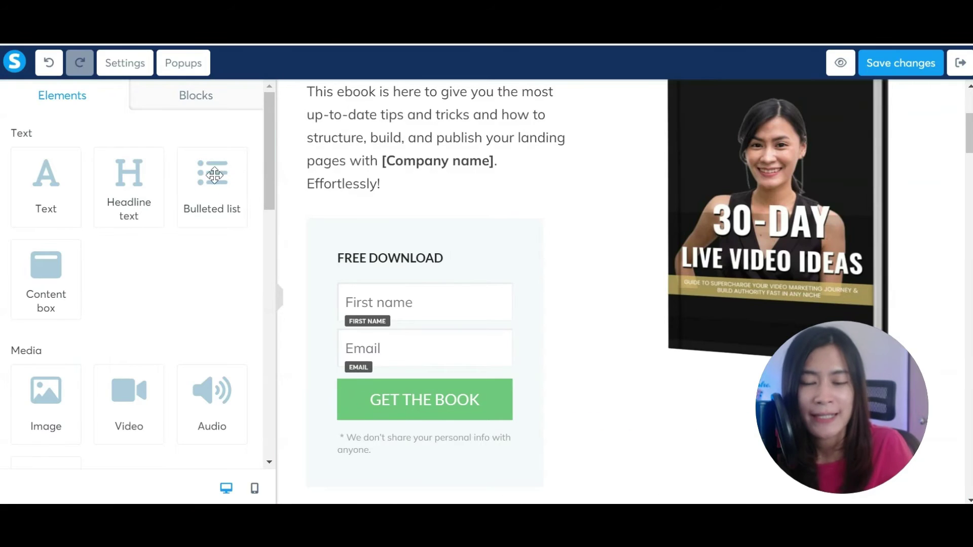
scroll(425, 377, down, 3)
scroll(425, 376, down, 6)
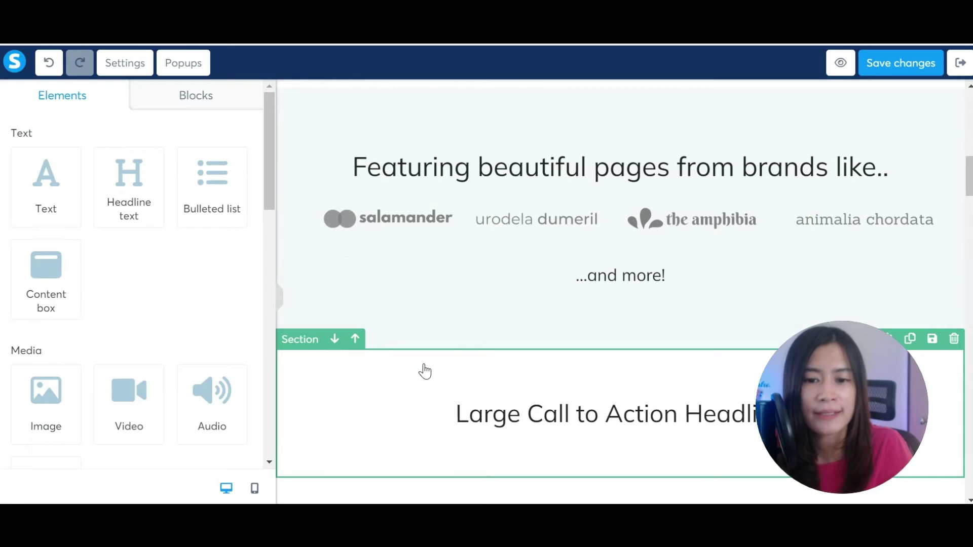
scroll(563, 369, down, 5)
drag(207, 192, 558, 206)
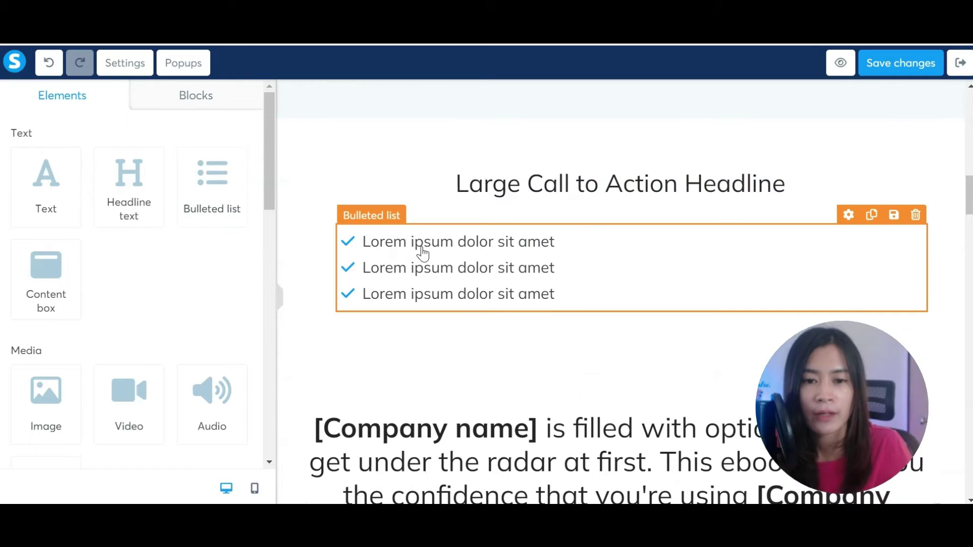
- Replace the first item of the new bulleted list with "Type anyhting that u want"
click(441, 240)
drag(564, 238, 371, 242)
text(Type )
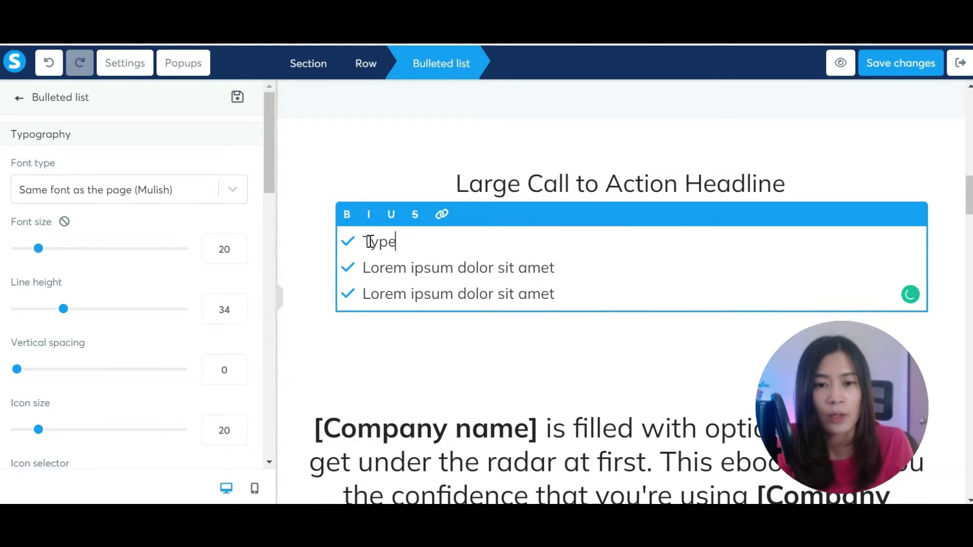
text(anyhting that u want)
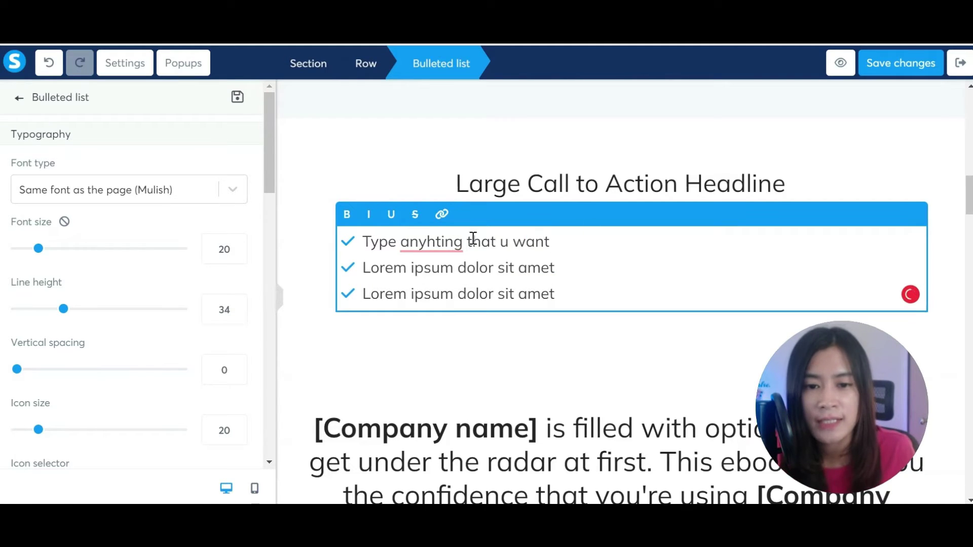
drag(550, 242, 364, 242)
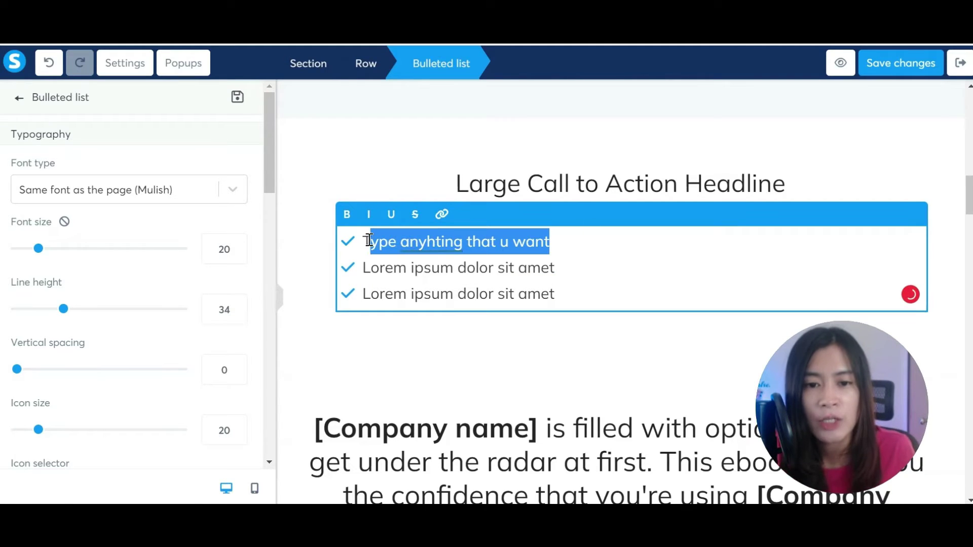
click(428, 242)
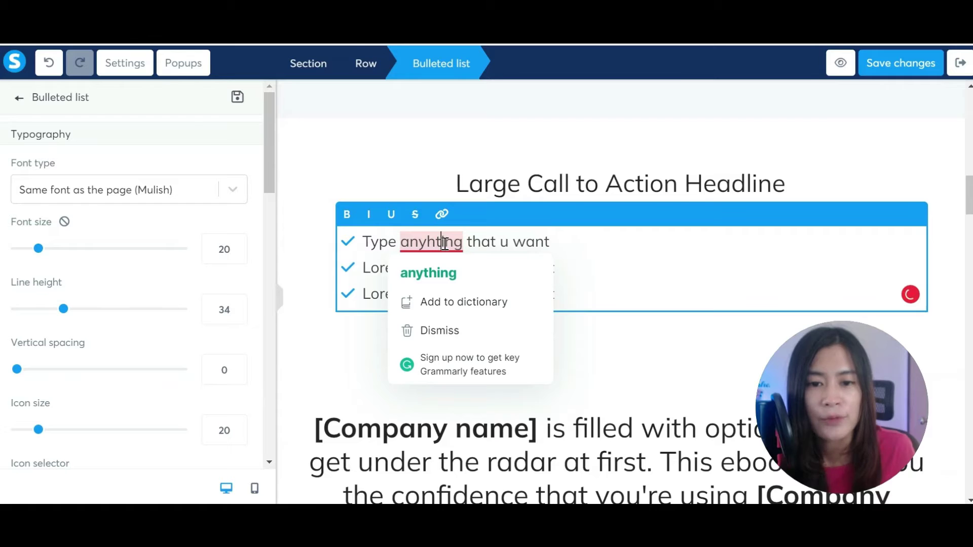
- Correct the misspelled word in the first bullet to "anything" and make "that u want" bold and italic
key(BackSpace)
key(BackSpace)
text(yth)
drag(550, 242, 467, 242)
click(348, 215)
click(369, 215)
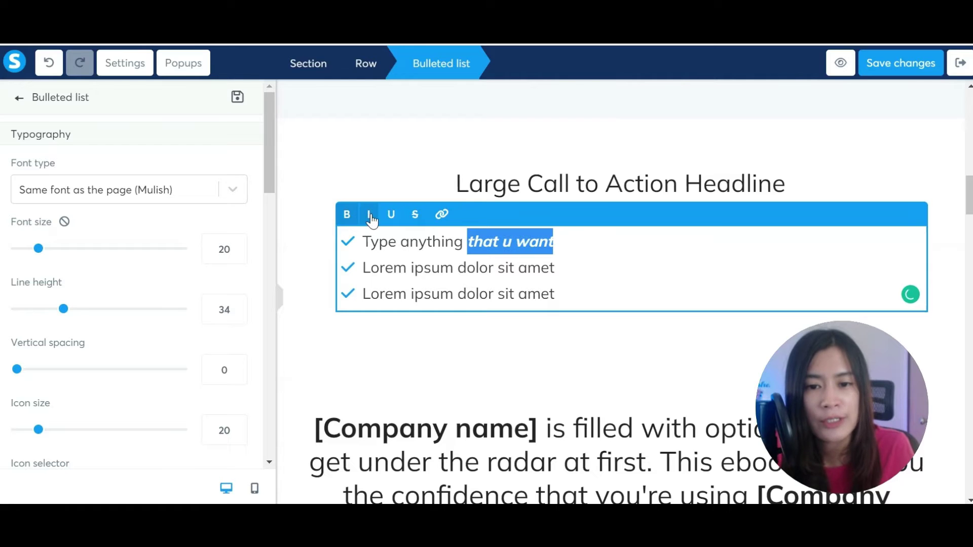
click(443, 214)
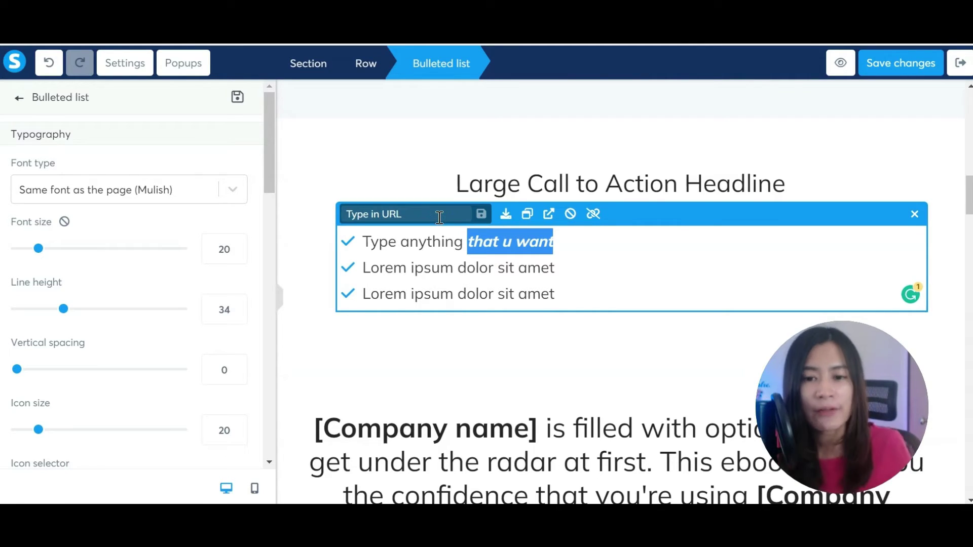
click(440, 214)
text(https://junelow.co)
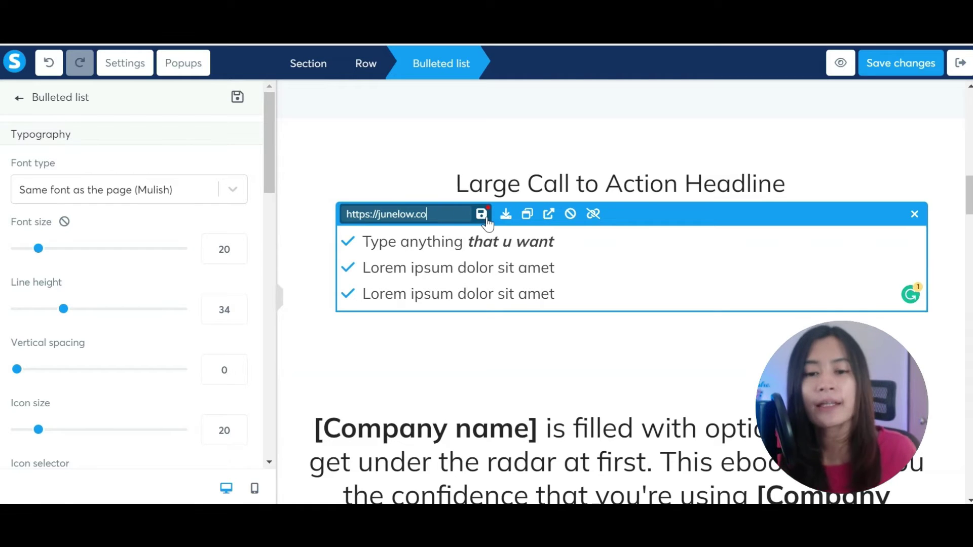
click(482, 214)
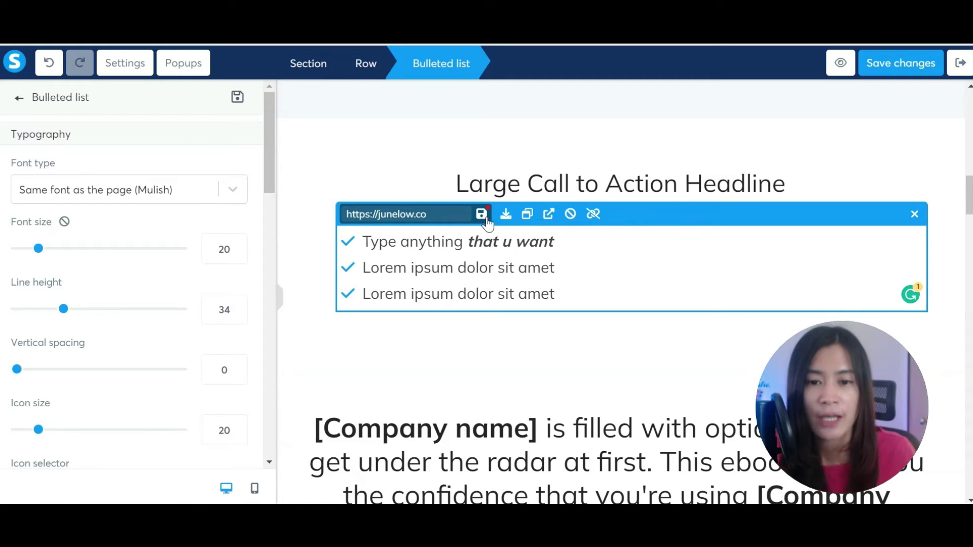
click(21, 101)
- Add an image element between the bulleted list section and the "[Company name] is filled with options" paragraph
scroll(218, 228, down, 2)
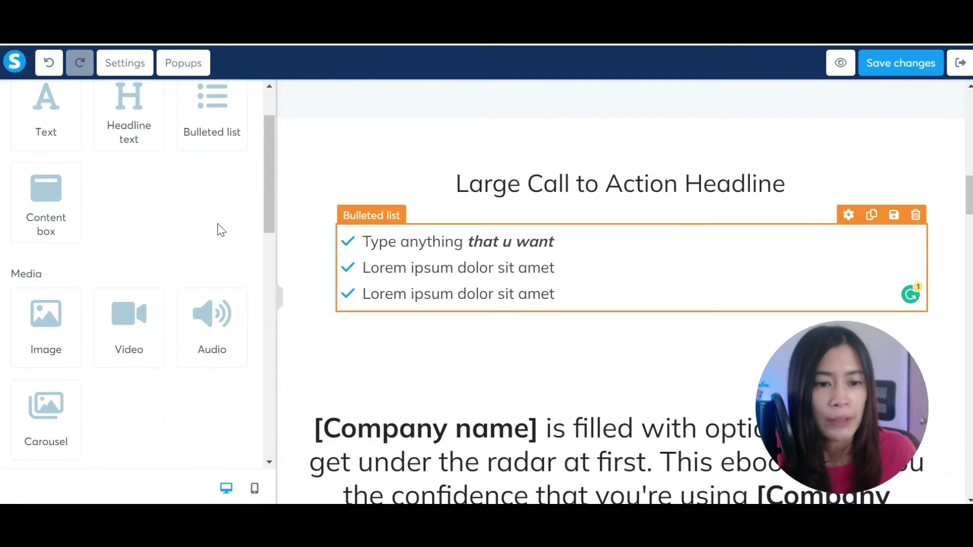
scroll(460, 232, down, 2)
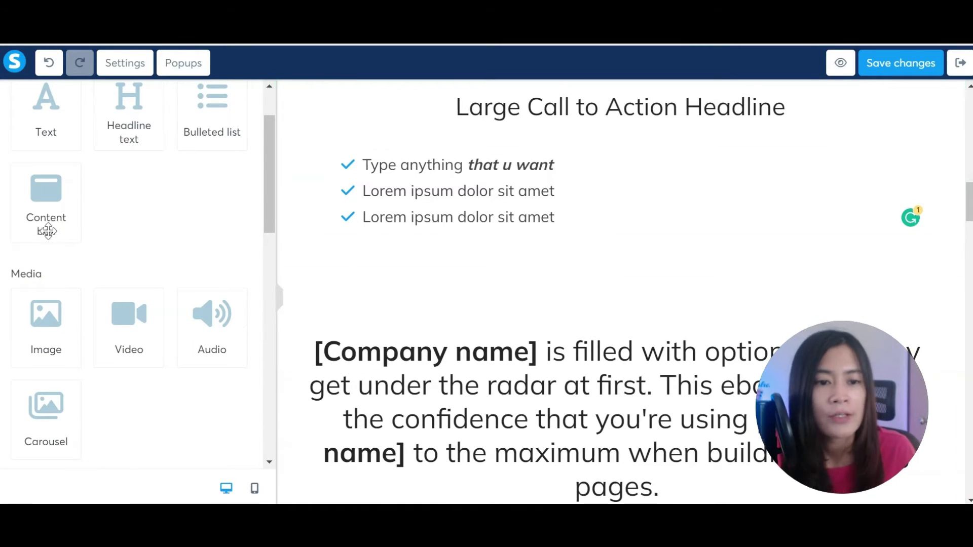
drag(44, 330, 541, 277)
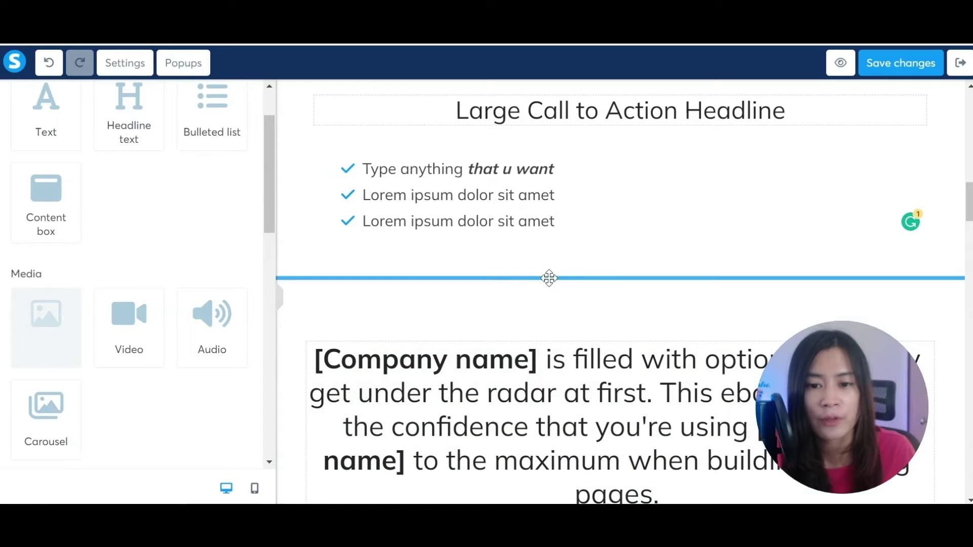
scroll(638, 271, up, 3)
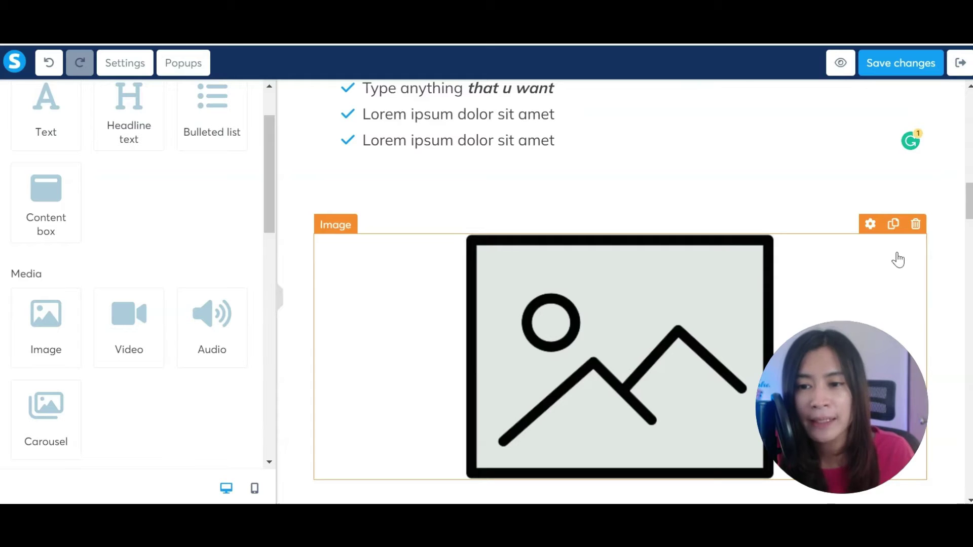
- Upload Ebook-Mockup.png and use it as the new image element's file
click(871, 224)
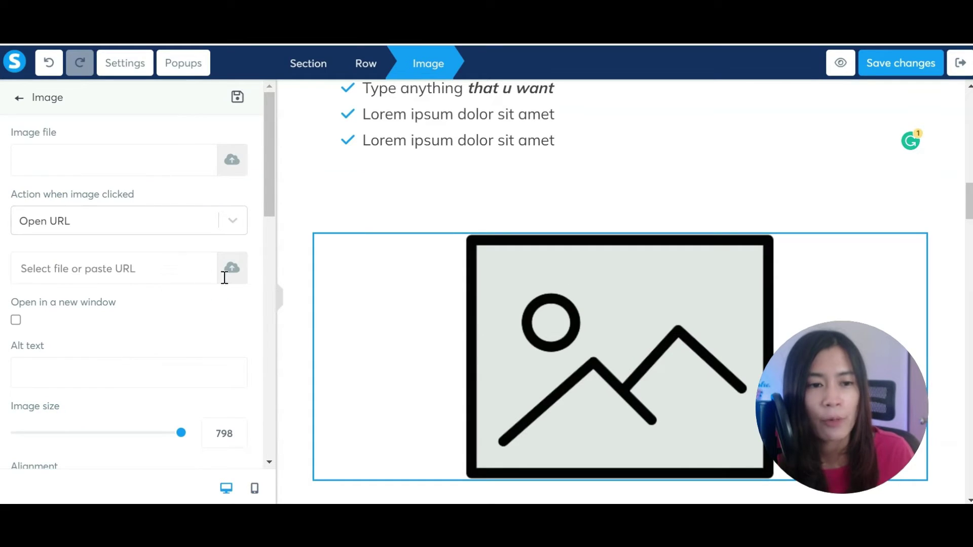
click(232, 161)
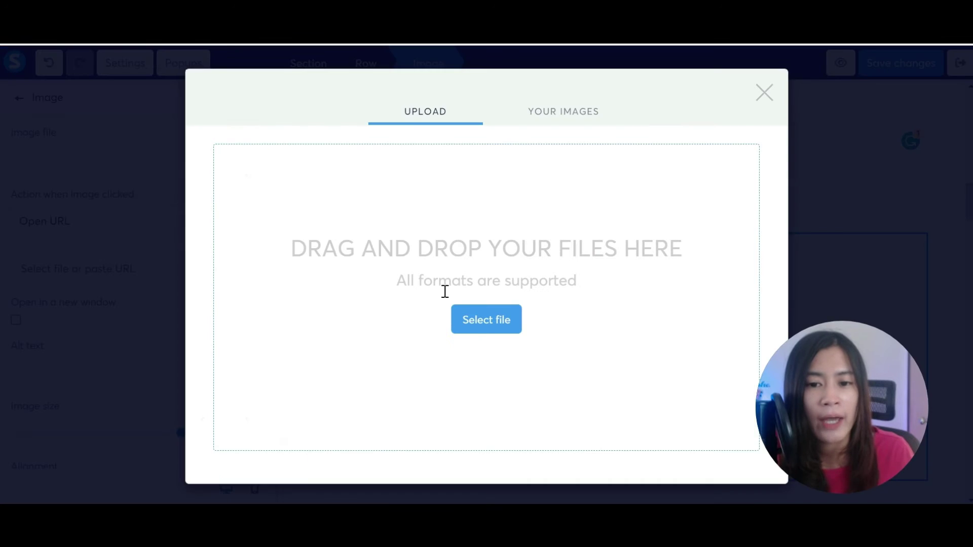
click(477, 321)
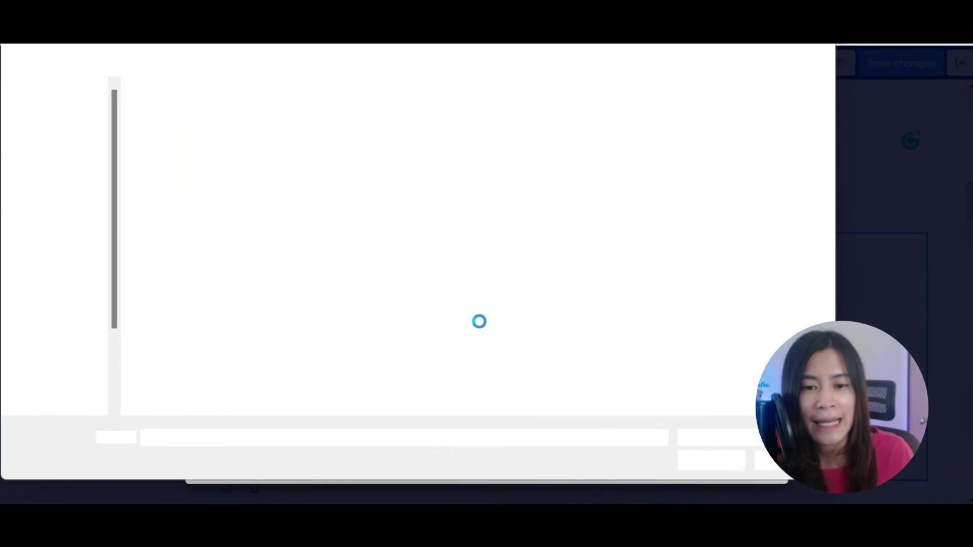
double_click(202, 261)
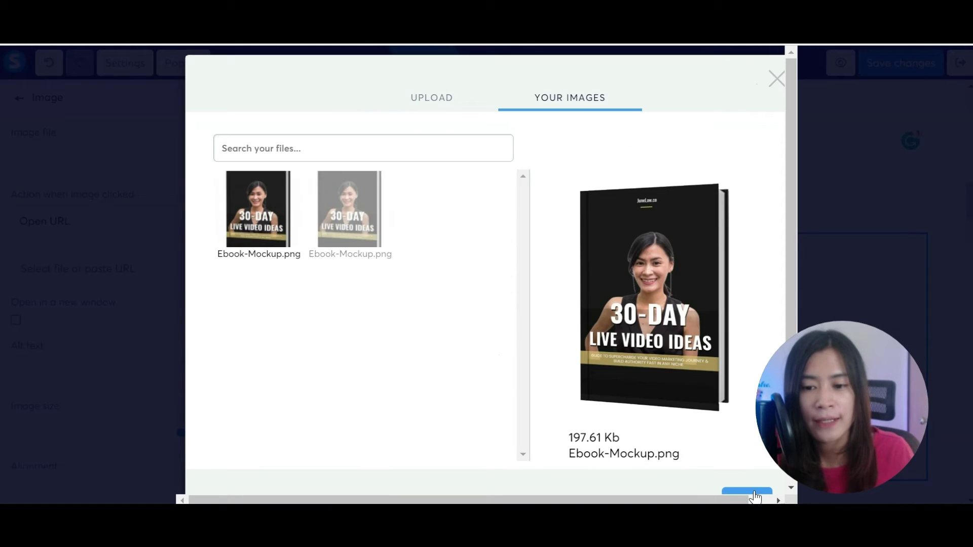
click(747, 492)
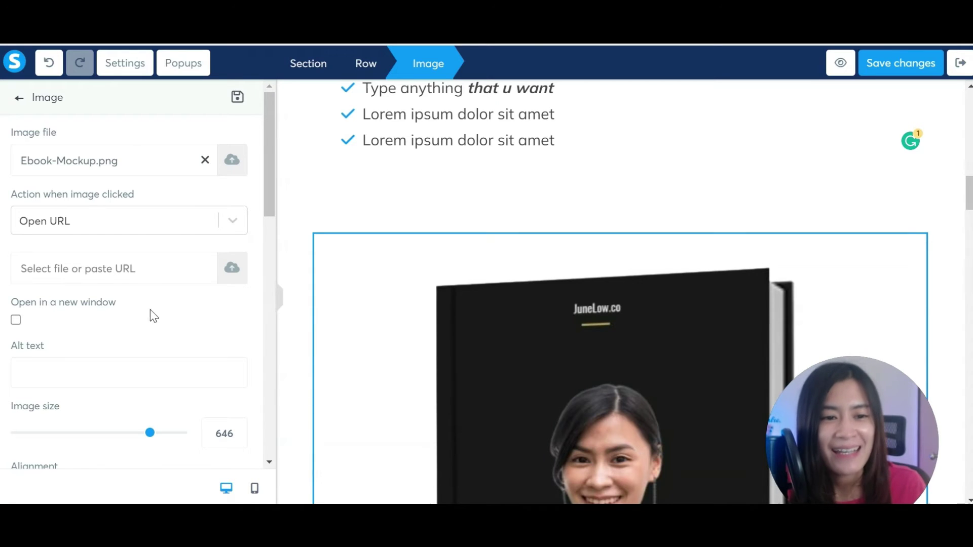
click(102, 229)
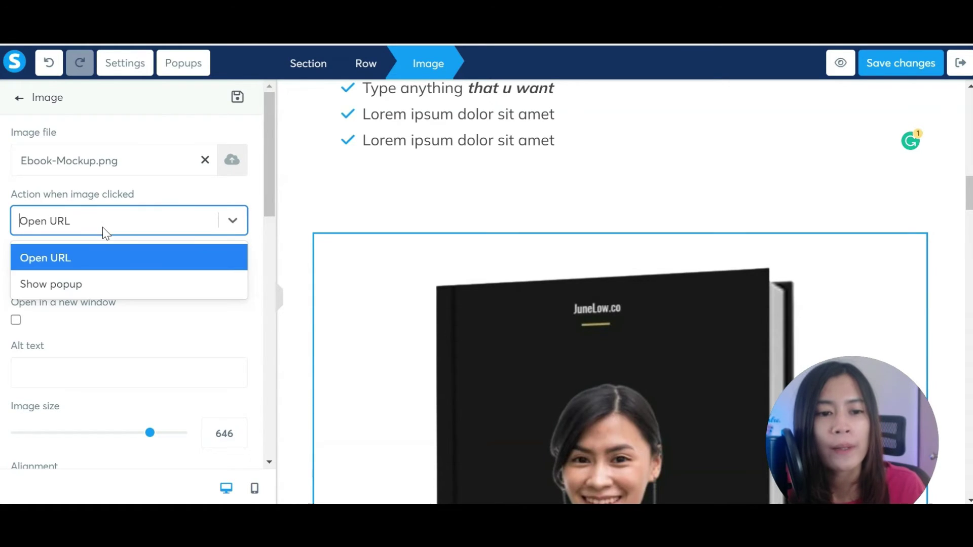
click(78, 259)
click(52, 271)
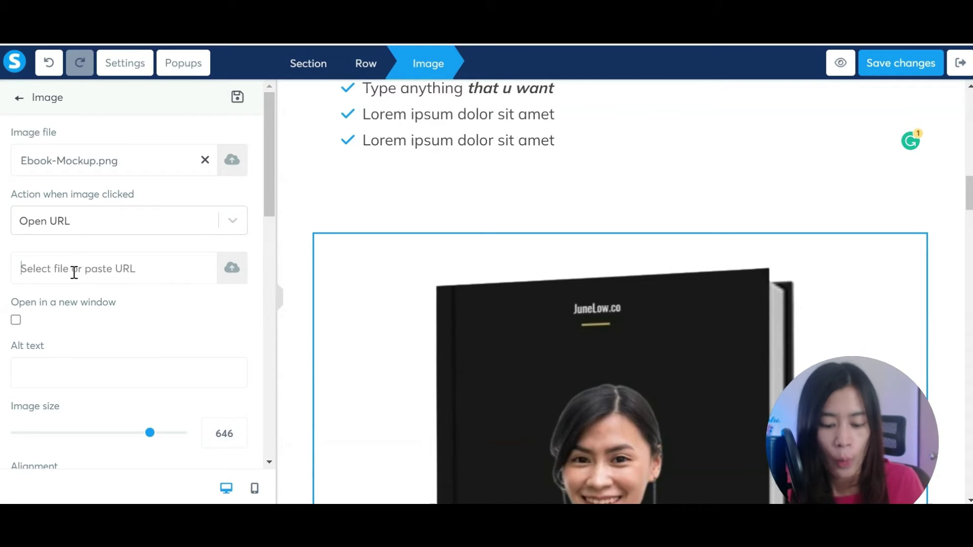
text(https)
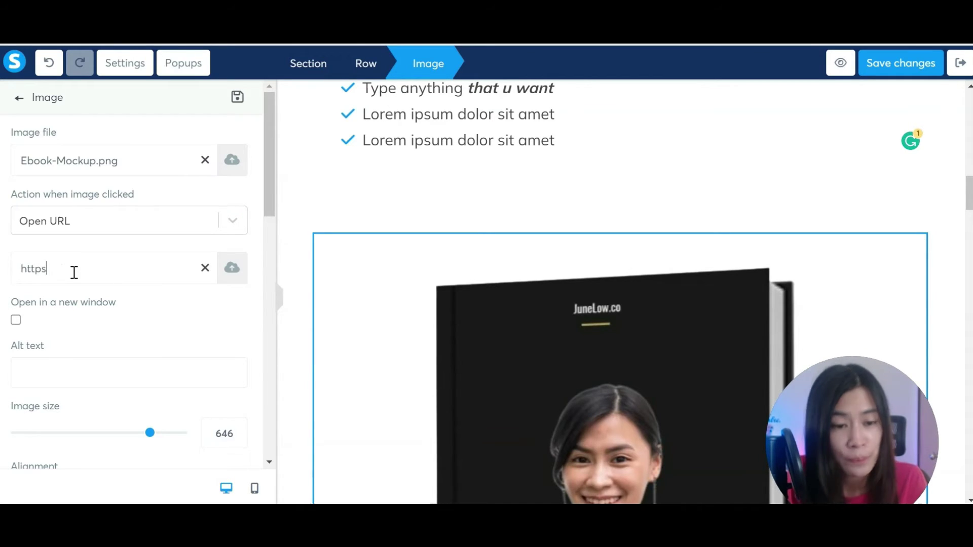
text(://link)
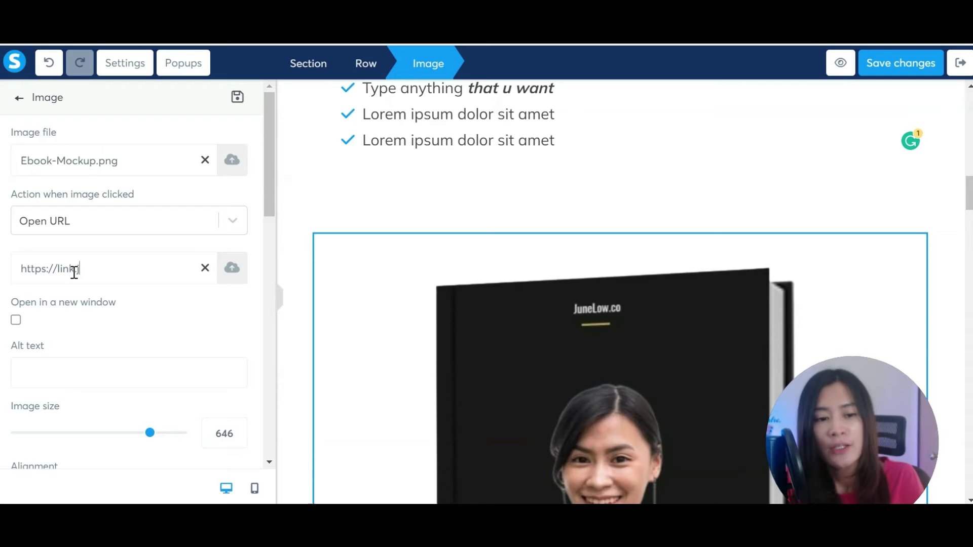
text(.junelow.co/free4)
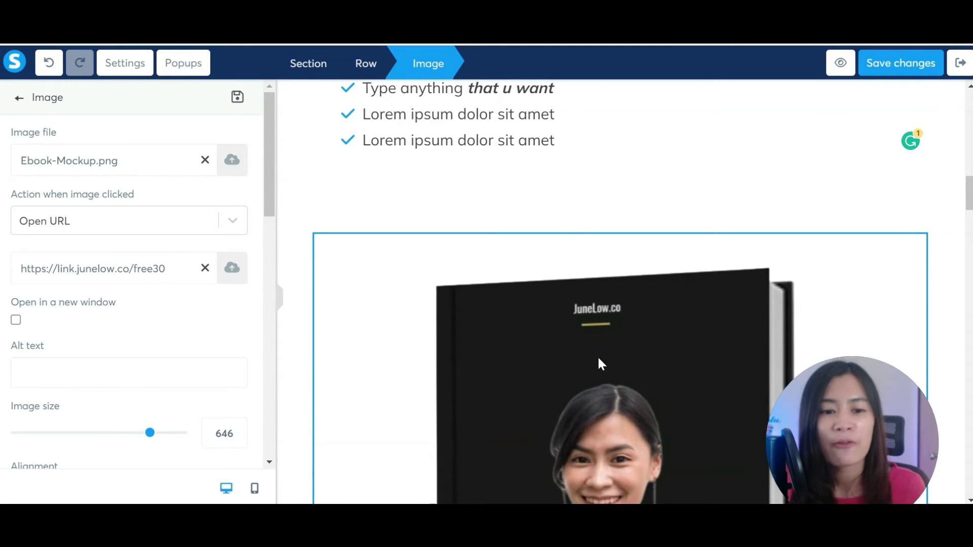
click(956, 203)
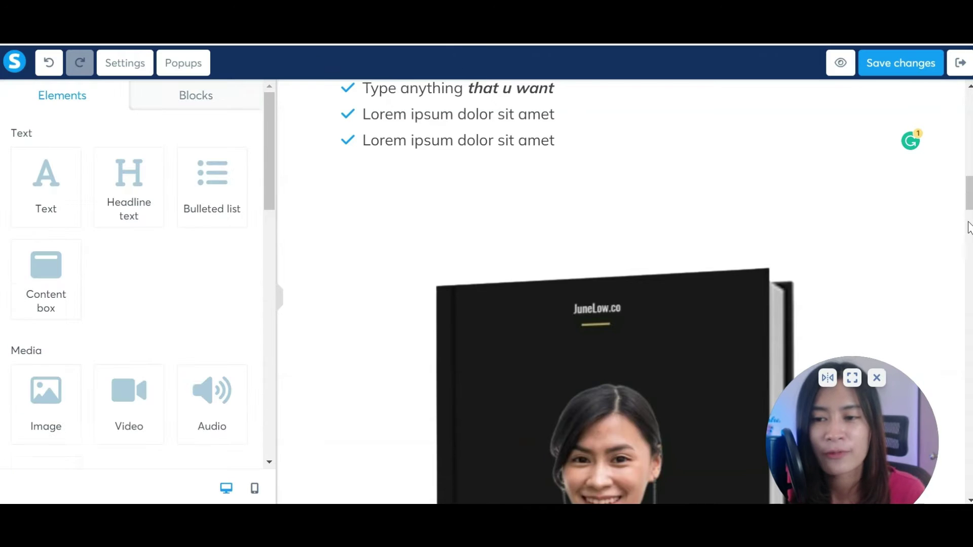
- Make the e-book image's link open in a new window
scroll(956, 200, down, 7)
scroll(956, 201, up, 7)
scroll(955, 197, down, 2)
scroll(552, 255, up, 1)
click(552, 255)
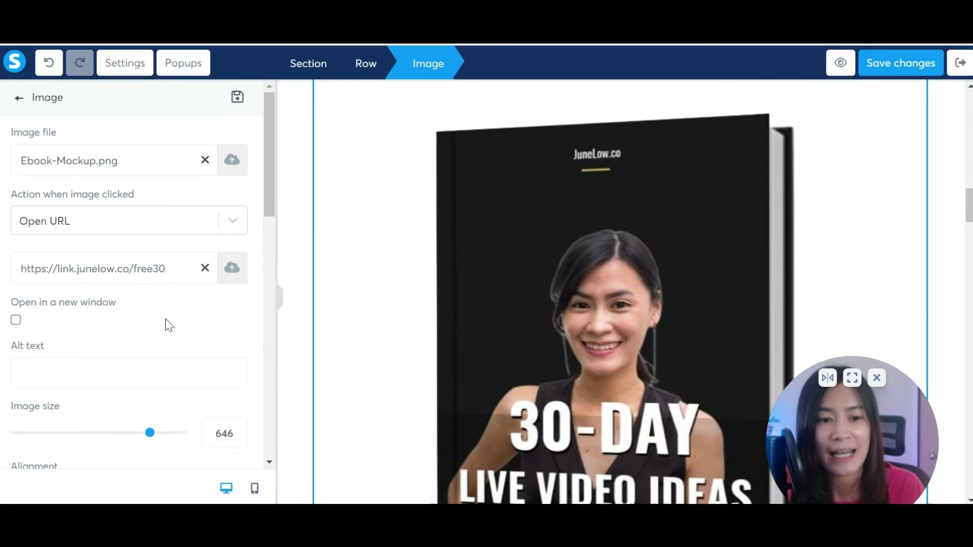
scroll(239, 307, down, 2)
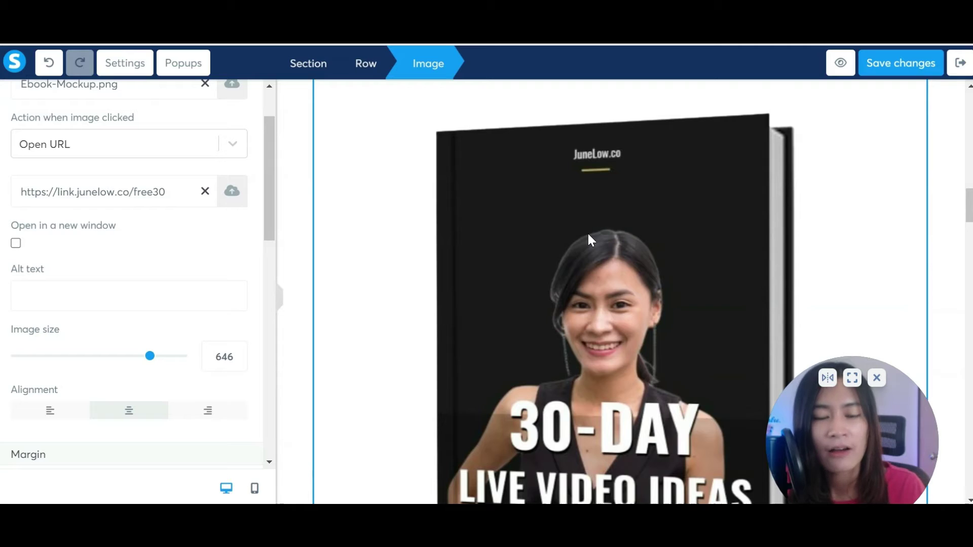
click(16, 243)
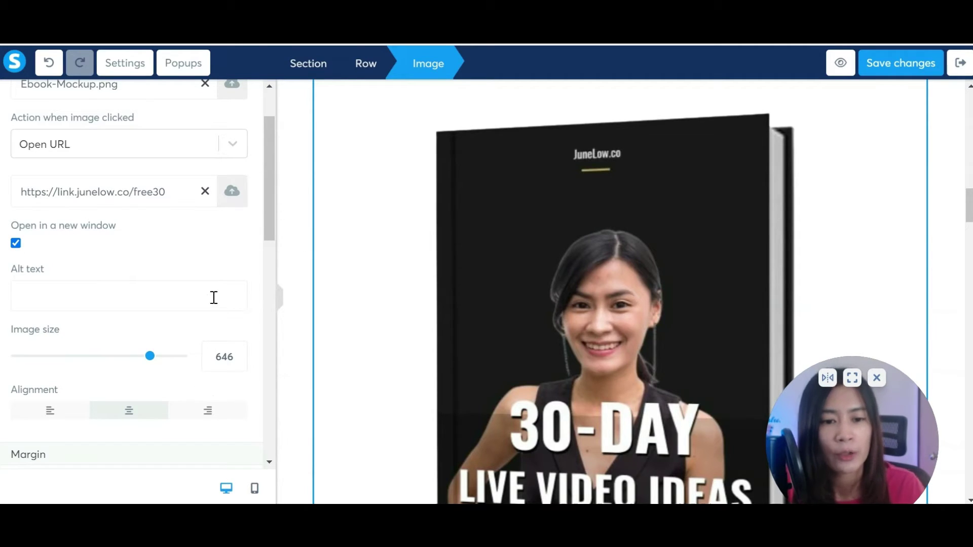
- Review the e-book image's margin, border and filter settings and the dialog for saving it as a block
scroll(242, 343, down, 12)
scroll(259, 375, up, 7)
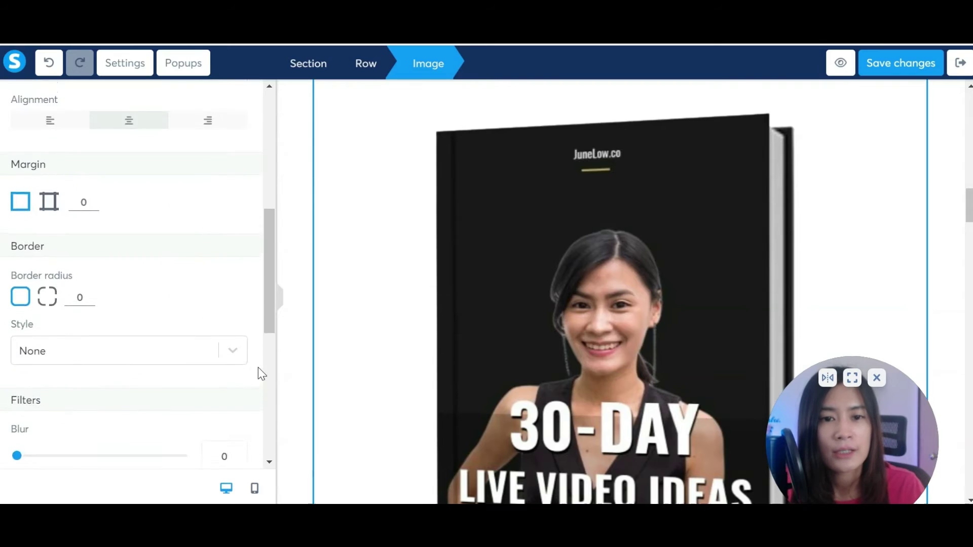
scroll(261, 374, up, 8)
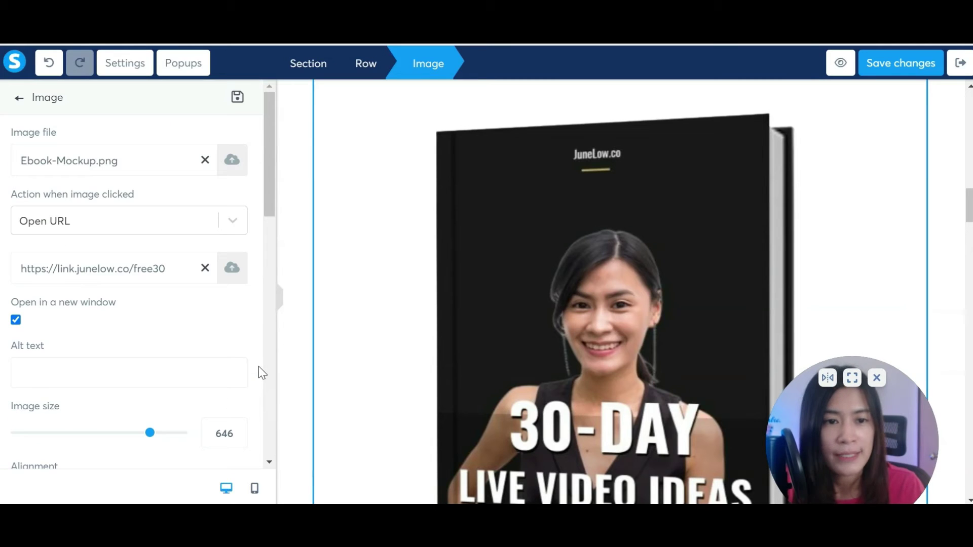
click(238, 99)
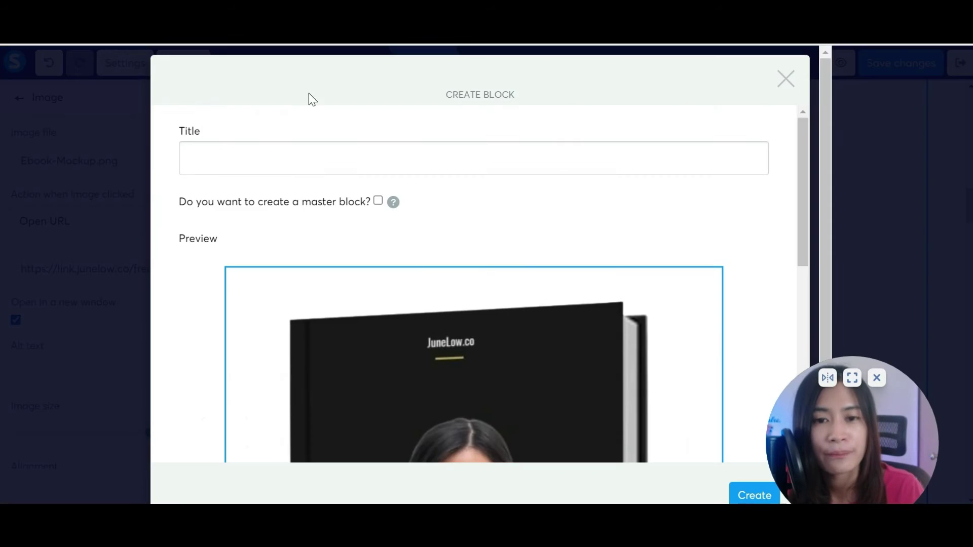
click(786, 80)
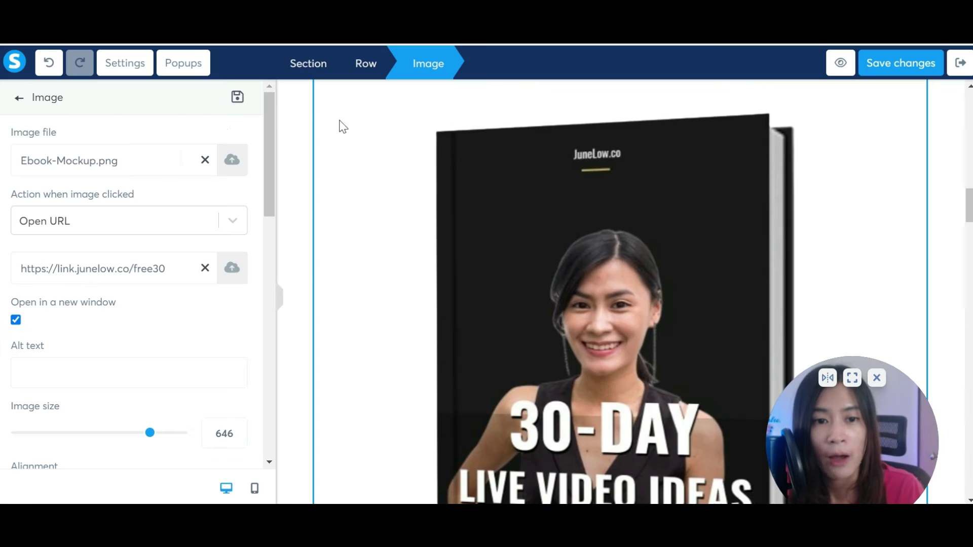
- Close the e-book image's settings and save the page changes
click(20, 99)
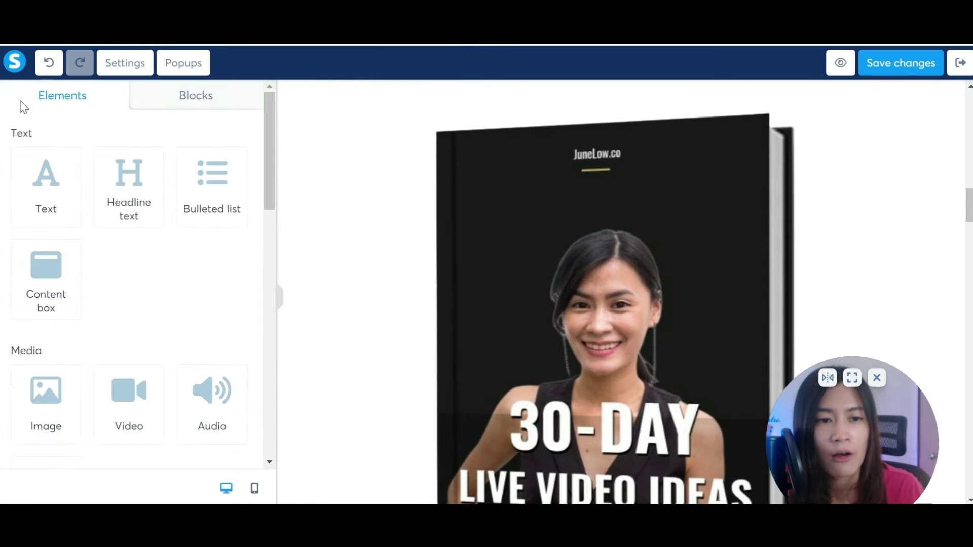
click(894, 71)
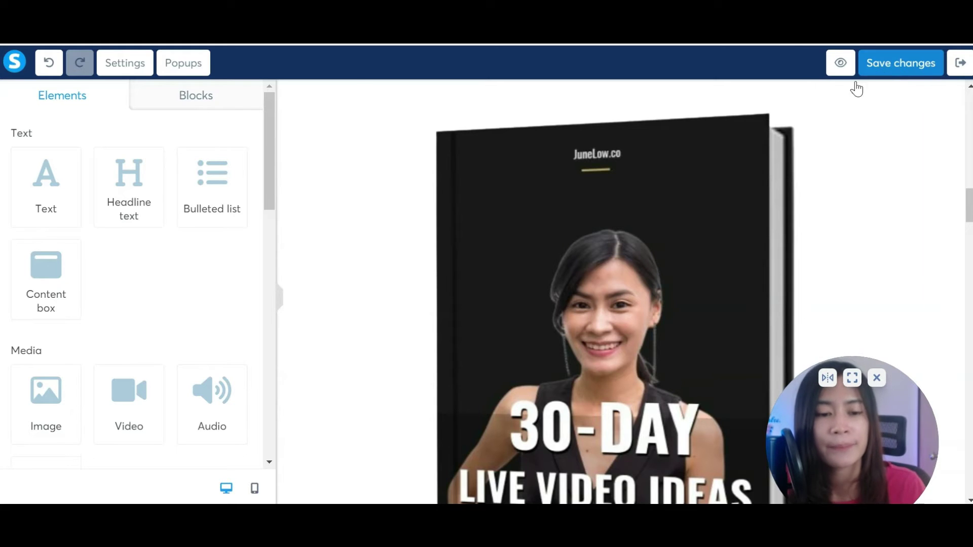
- Add a video element between the e-book image and the "[Company name] is filled with options" paragraph
scroll(160, 302, down, 3)
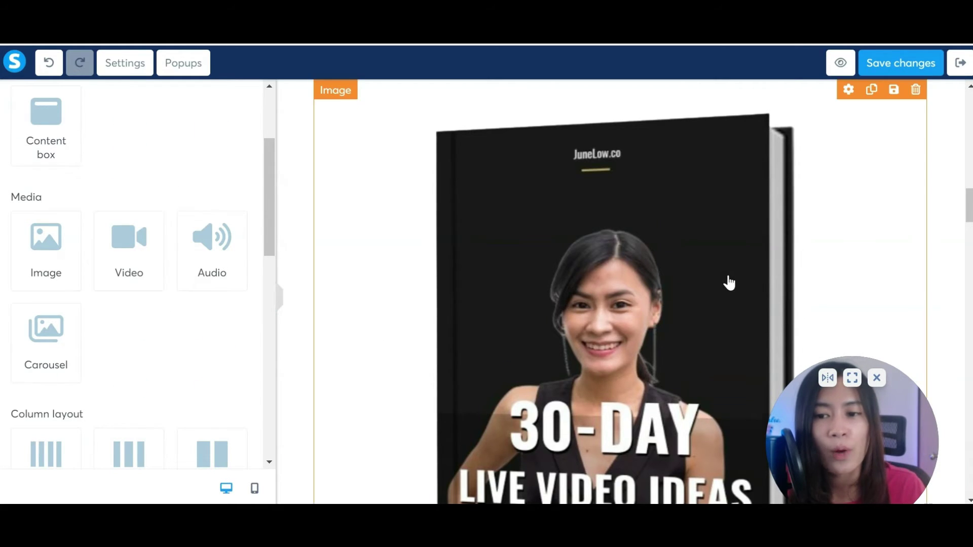
scroll(787, 282, down, 8)
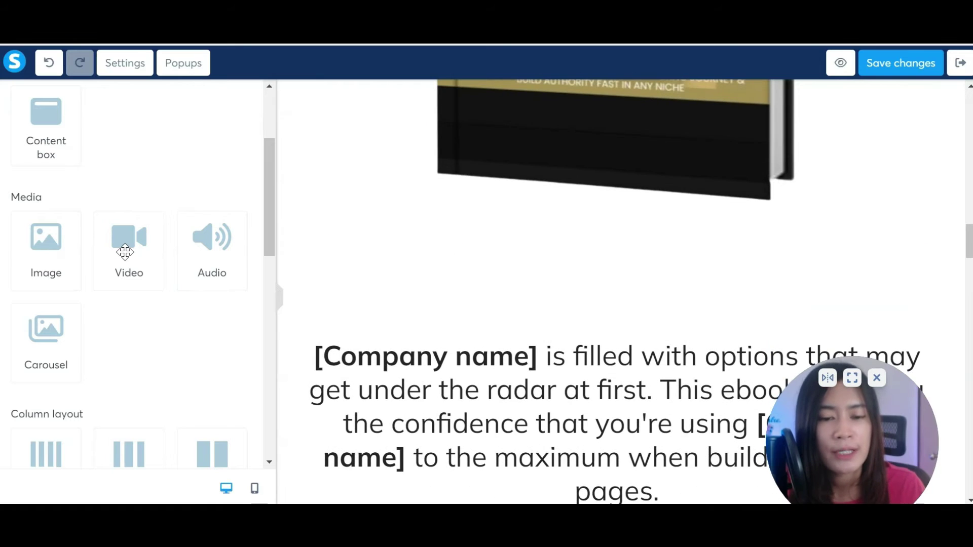
drag(121, 250, 583, 272)
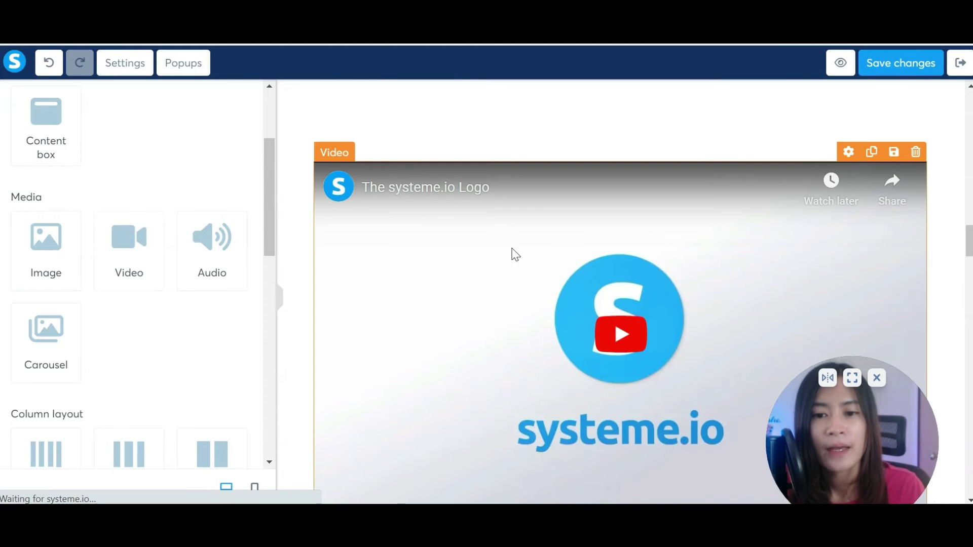
- Open the settings of the added video element and select its direct link URL
click(510, 256)
click(486, 252)
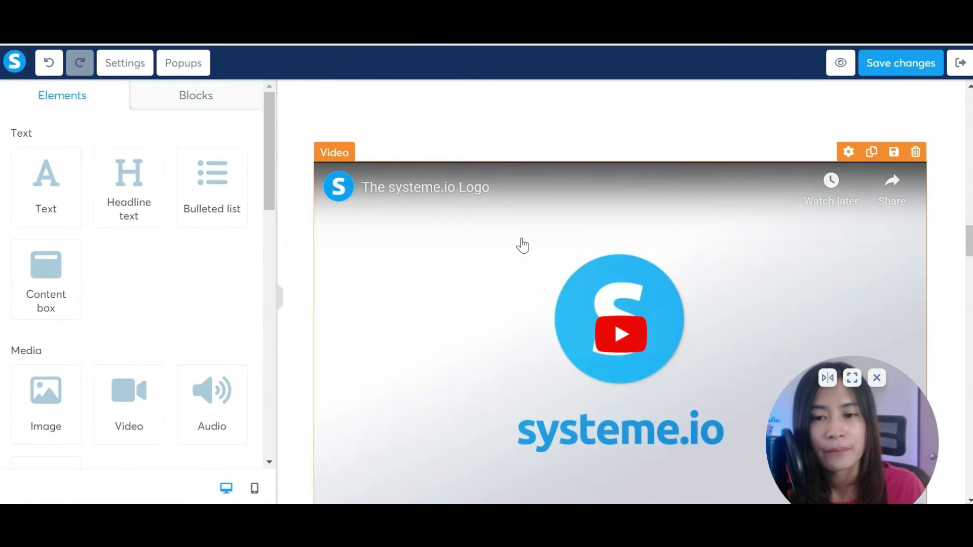
click(857, 157)
click(853, 165)
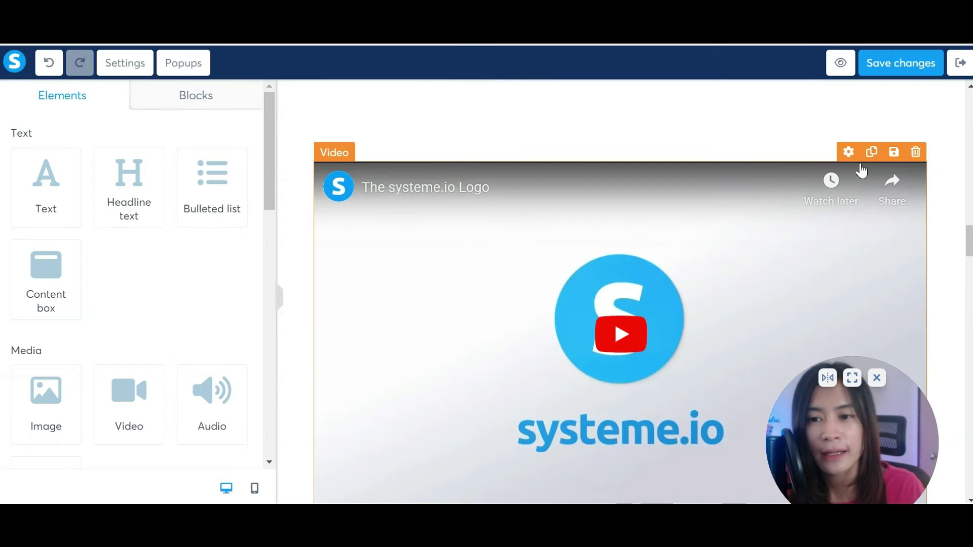
click(537, 235)
click(537, 235)
click(398, 221)
drag(183, 217, 18, 217)
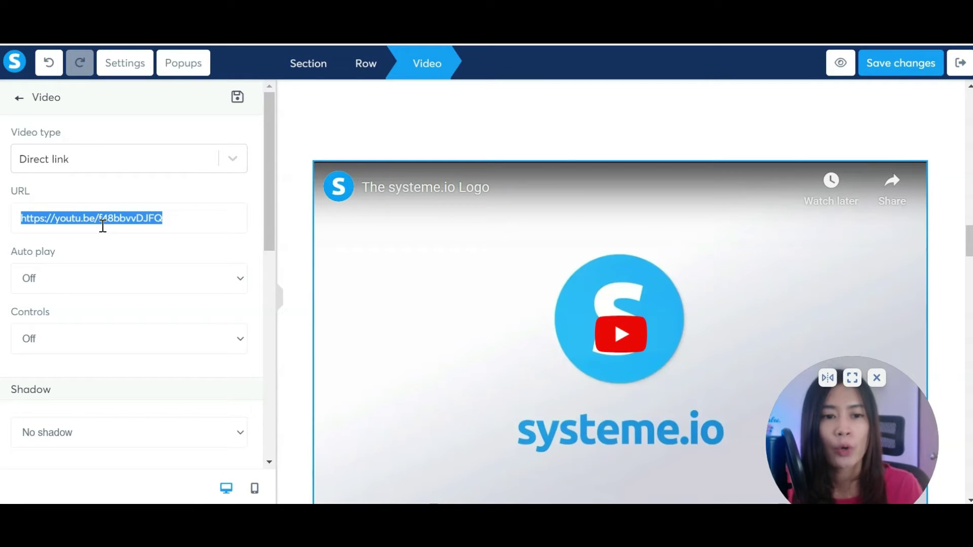
- Check the video's Auto play options and turn its Controls on
scroll(140, 213, down, 2)
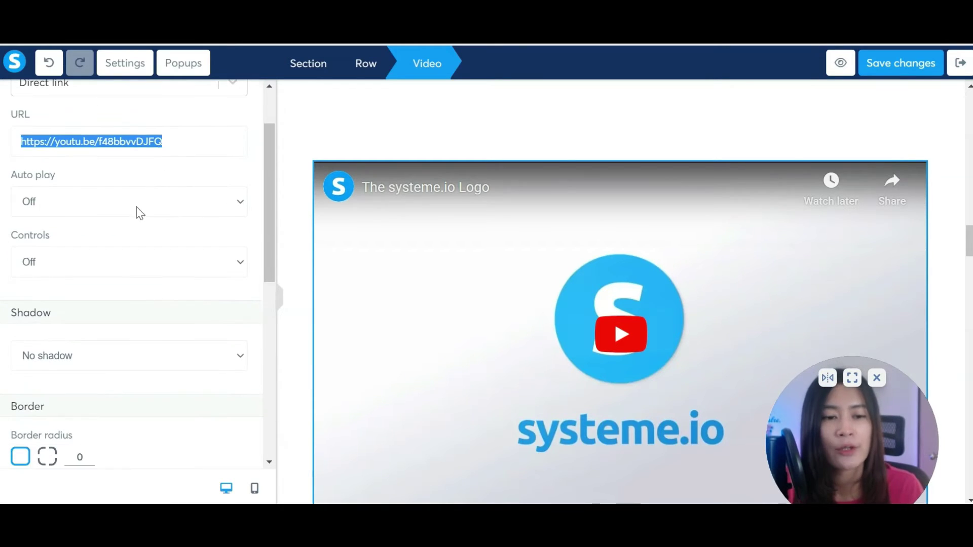
click(142, 206)
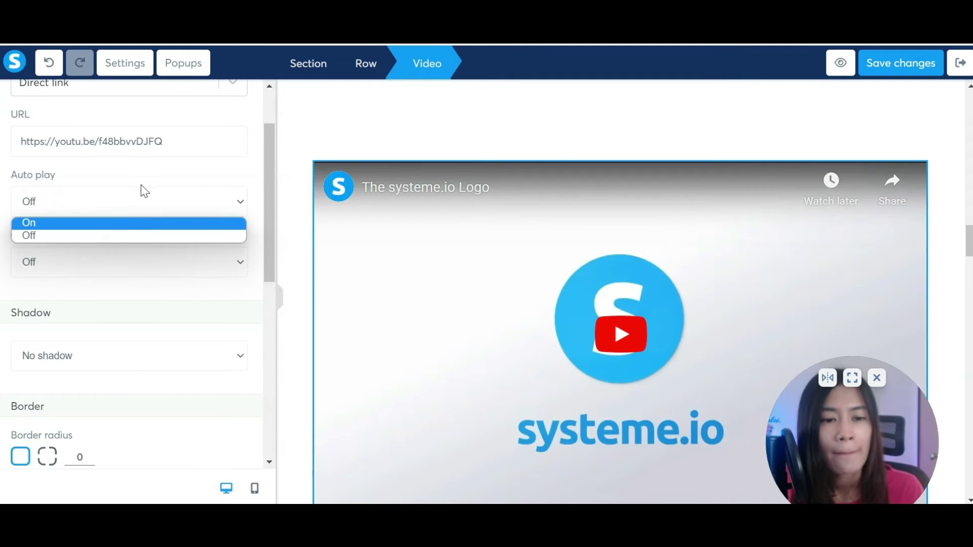
click(147, 186)
click(177, 262)
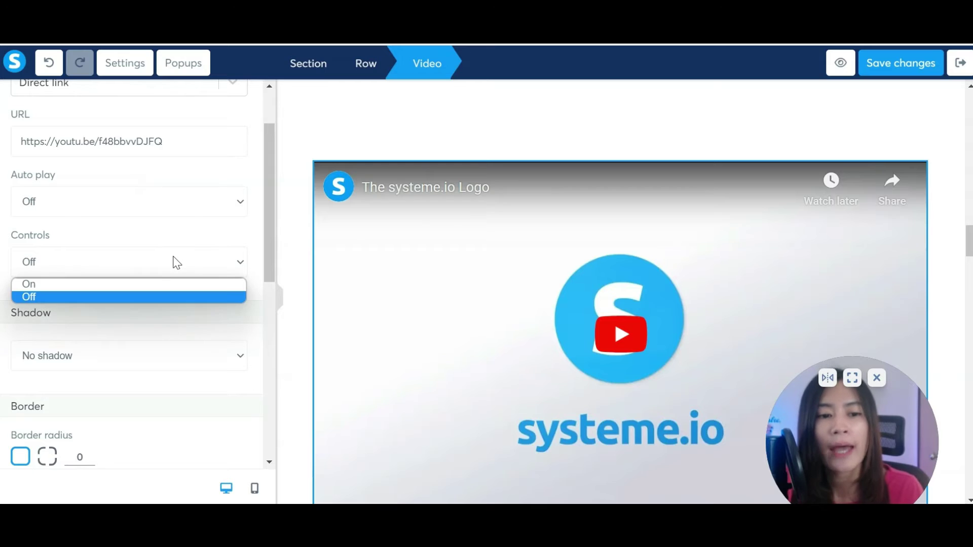
click(657, 295)
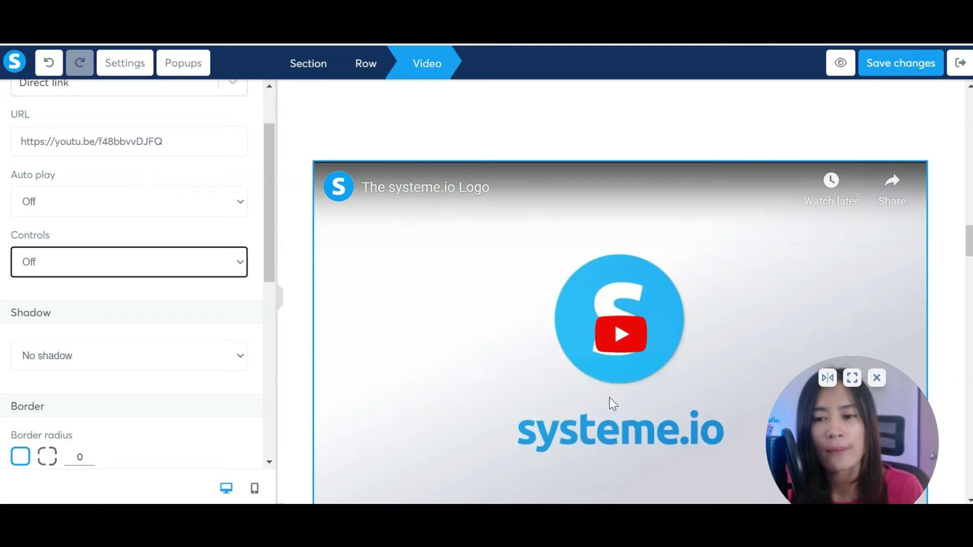
click(131, 274)
click(94, 283)
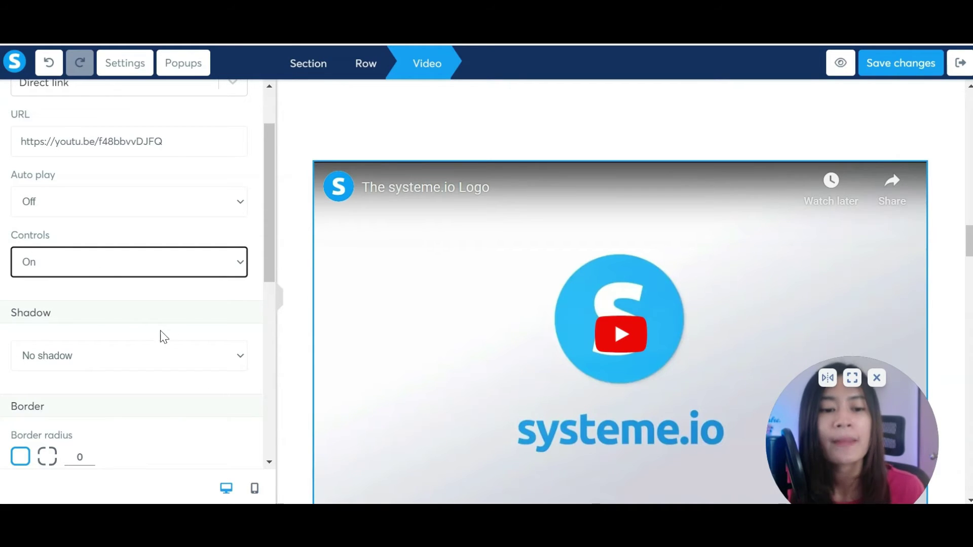
- Review the video's remaining margin, delay and visibility settings, and return to the elements list
scroll(156, 335, down, 5)
scroll(61, 441, up, 2)
scroll(134, 374, down, 5)
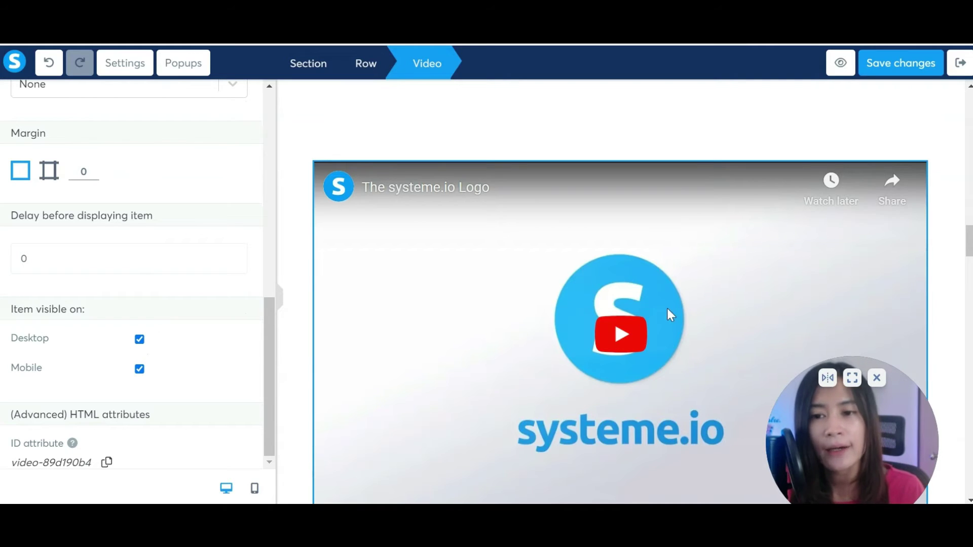
scroll(93, 146, up, 10)
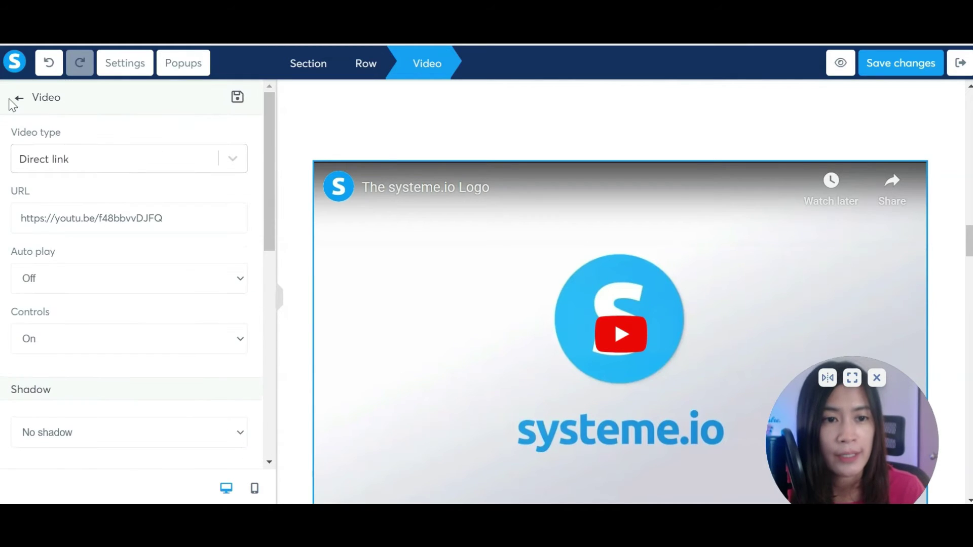
click(19, 101)
- Add a 3-column row between the e-book image and the video
scroll(188, 298, down, 7)
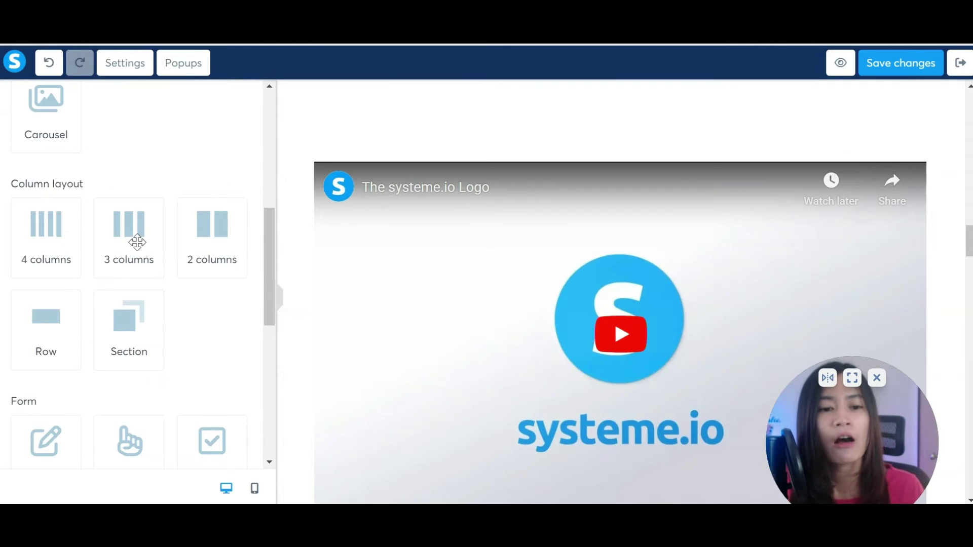
scroll(628, 293, up, 10)
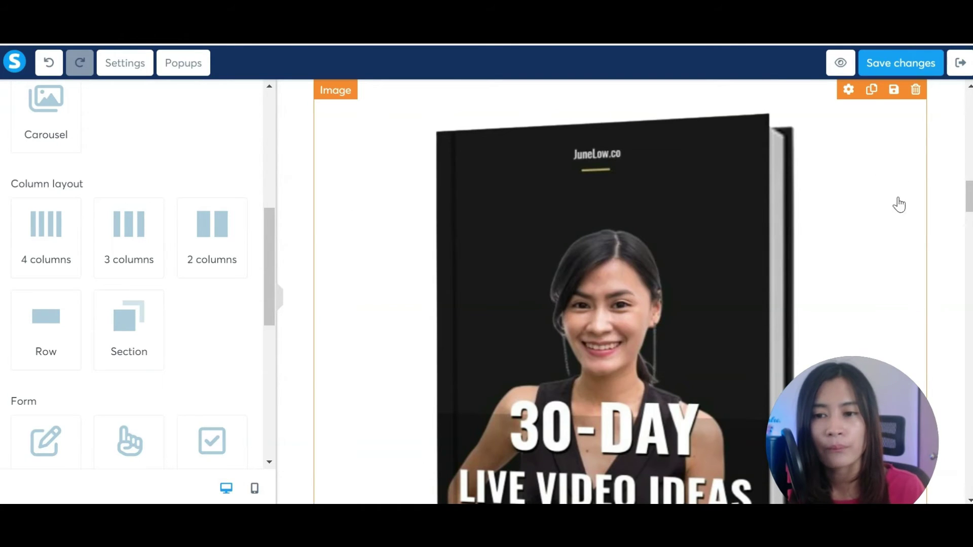
scroll(588, 283, down, 10)
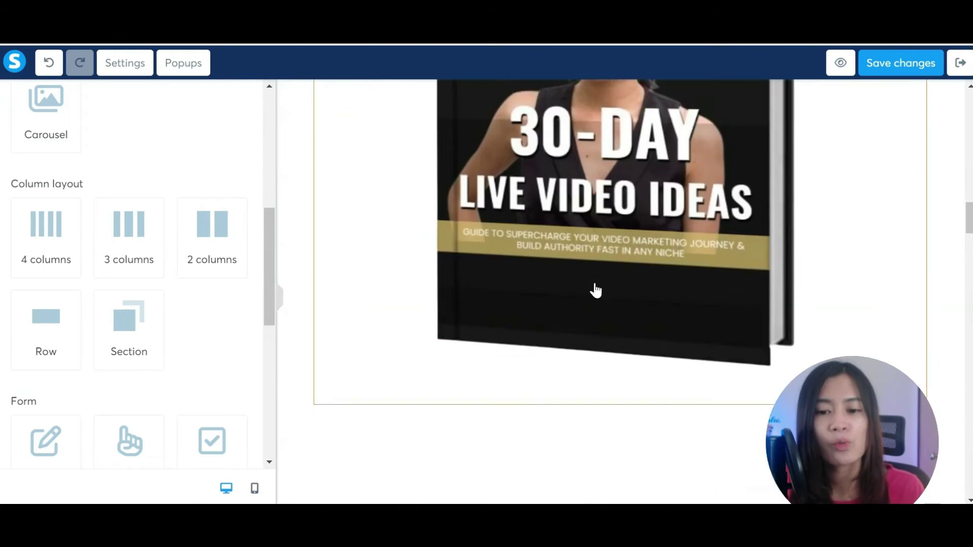
scroll(507, 279, down, 2)
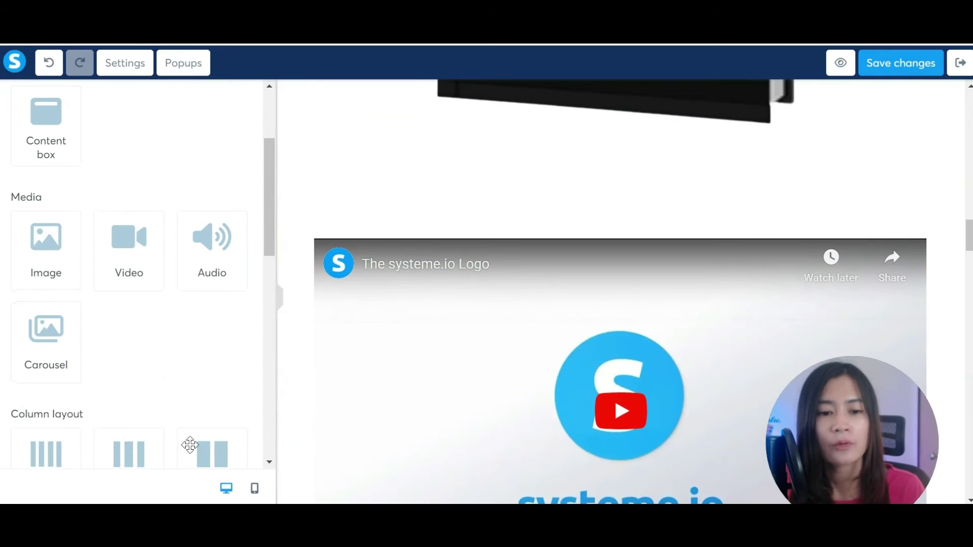
scroll(190, 445, down, 3)
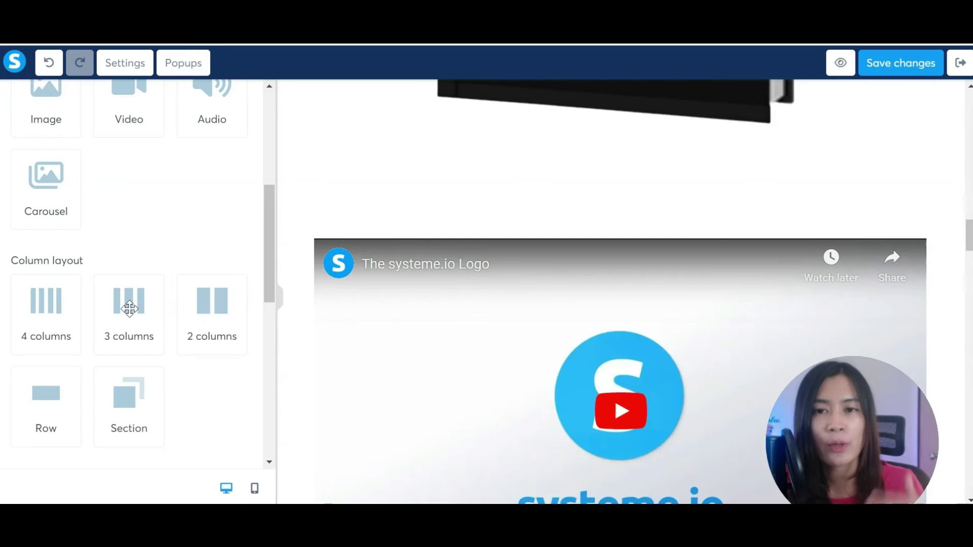
drag(137, 311, 550, 185)
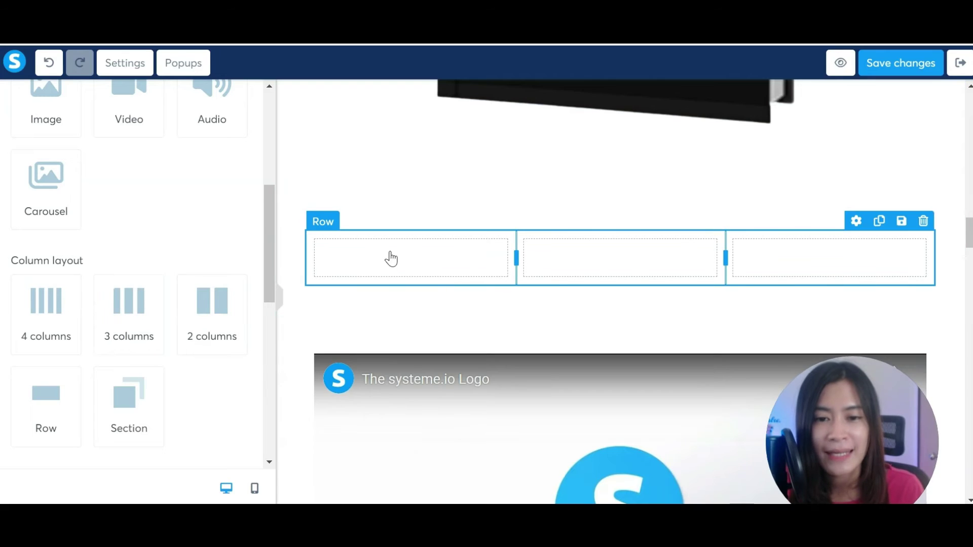
- Widen the first column of the empty three-column row above the "This book is an excellent starting point" testimonial, and check the row's settings
click(423, 248)
click(507, 269)
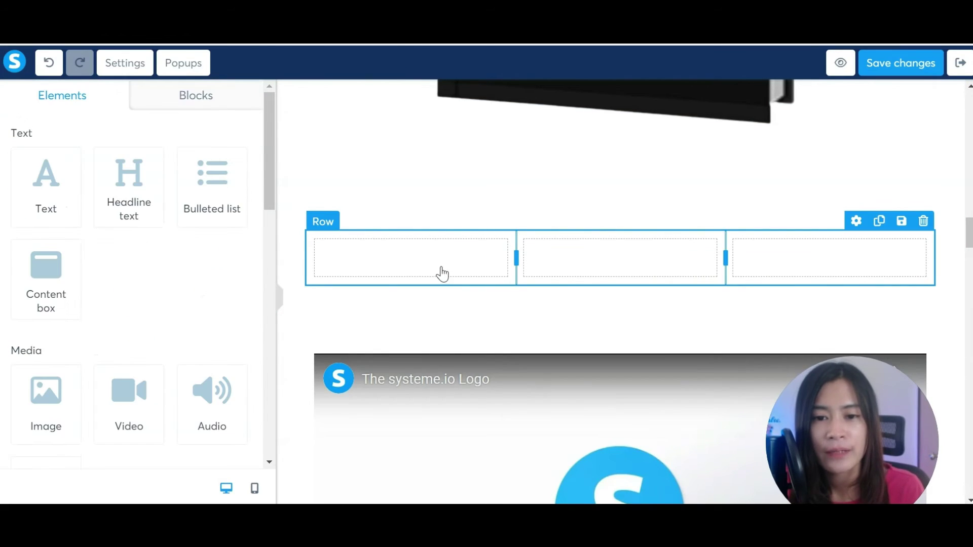
click(444, 273)
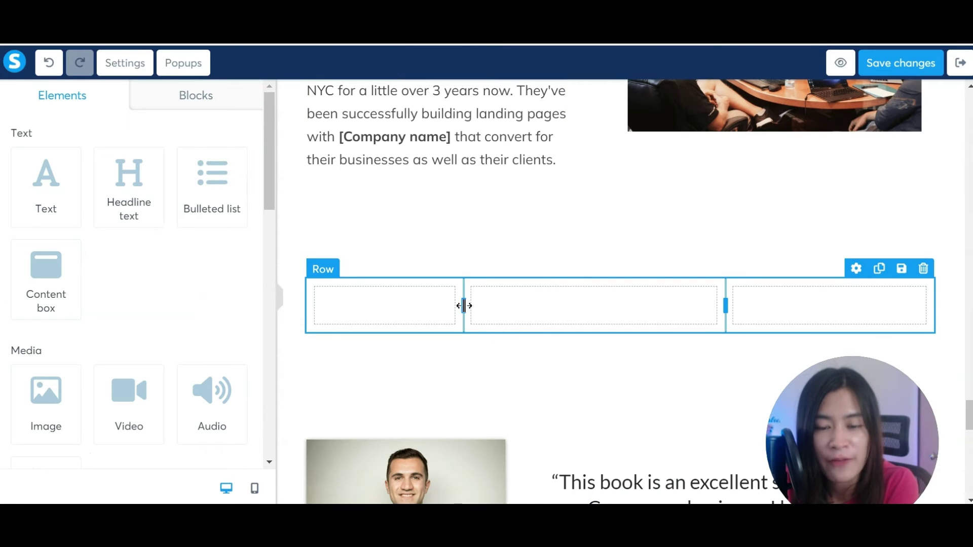
drag(463, 307, 568, 315)
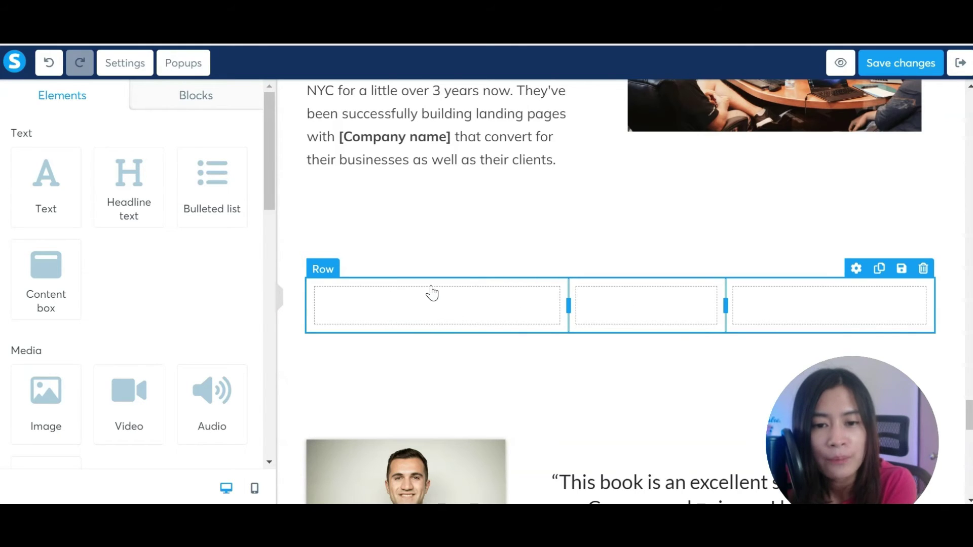
click(349, 289)
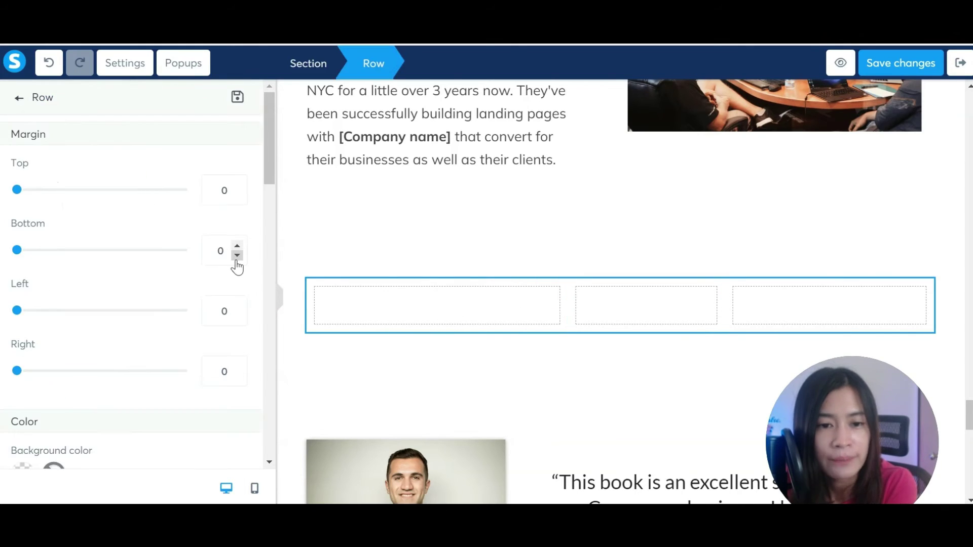
click(20, 100)
- Place an image element in the first column and a text element in the middle column of the row above the testimonial
drag(272, 203, 270, 236)
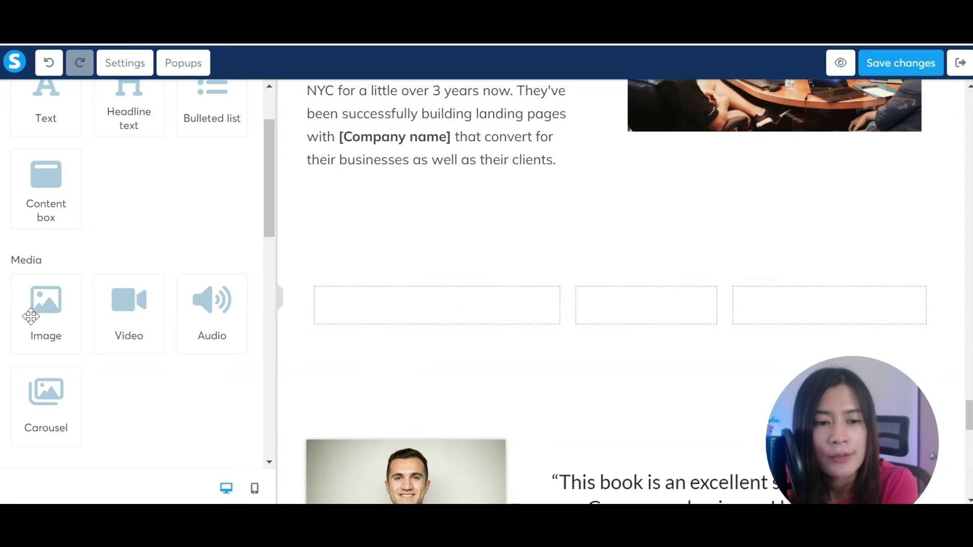
drag(72, 321, 428, 299)
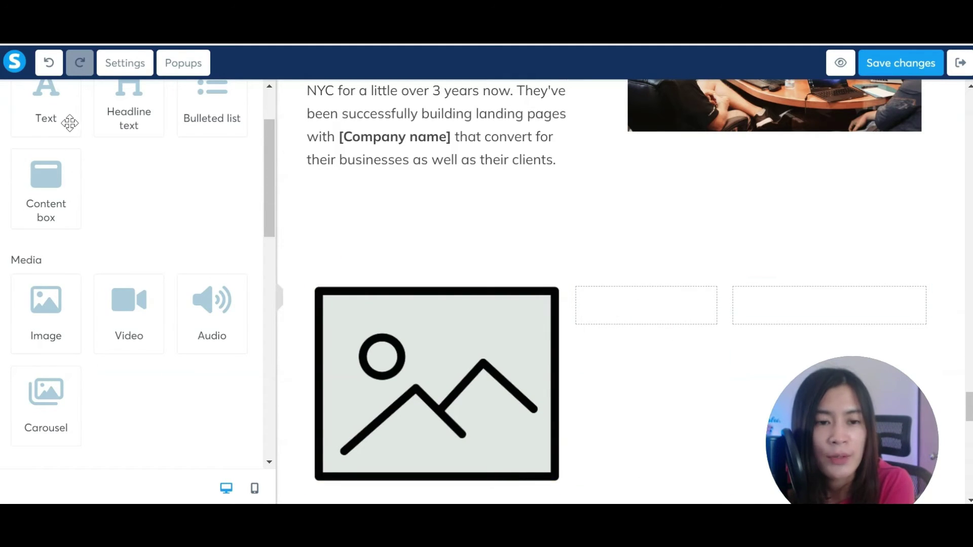
drag(46, 111, 665, 308)
- Inspect the placeholder image's file and link settings in the row above the testimonial, and close them
click(361, 368)
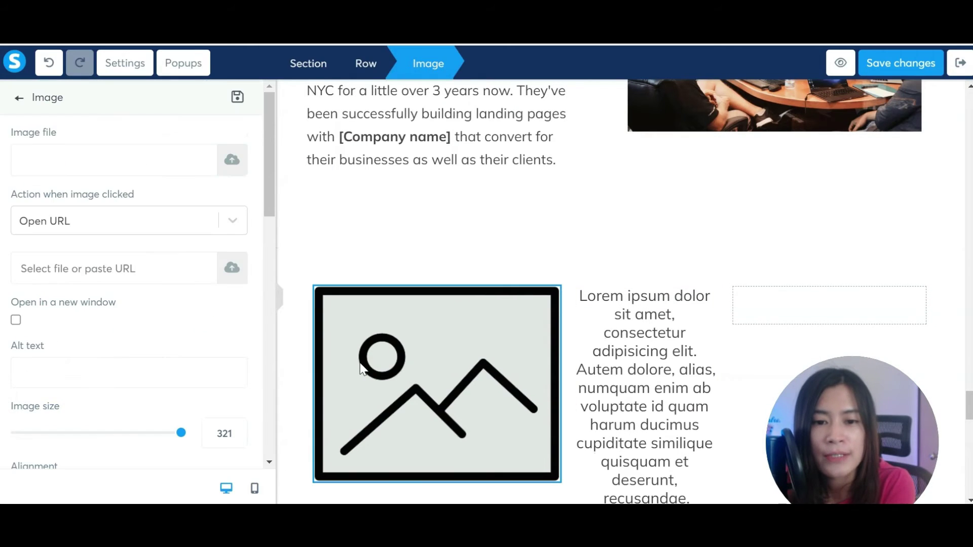
click(372, 317)
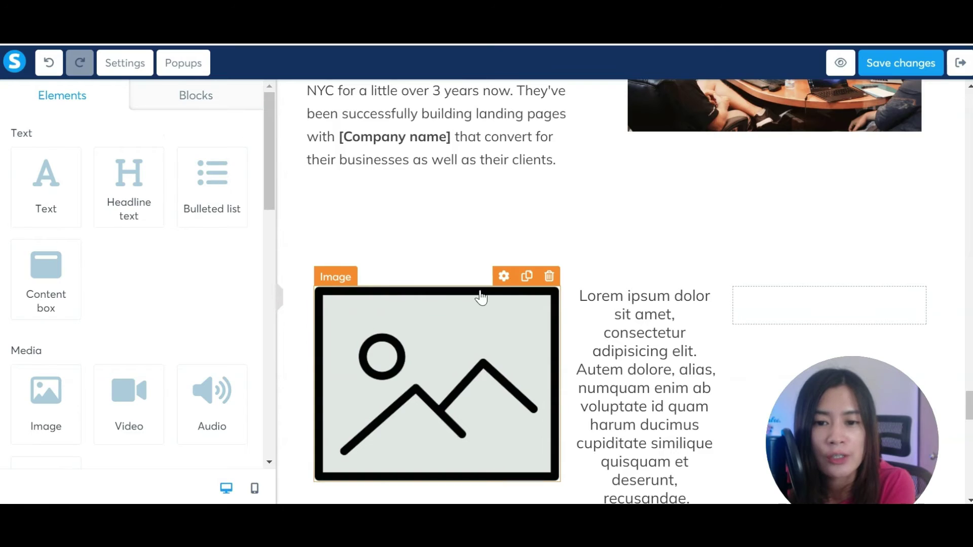
click(502, 291)
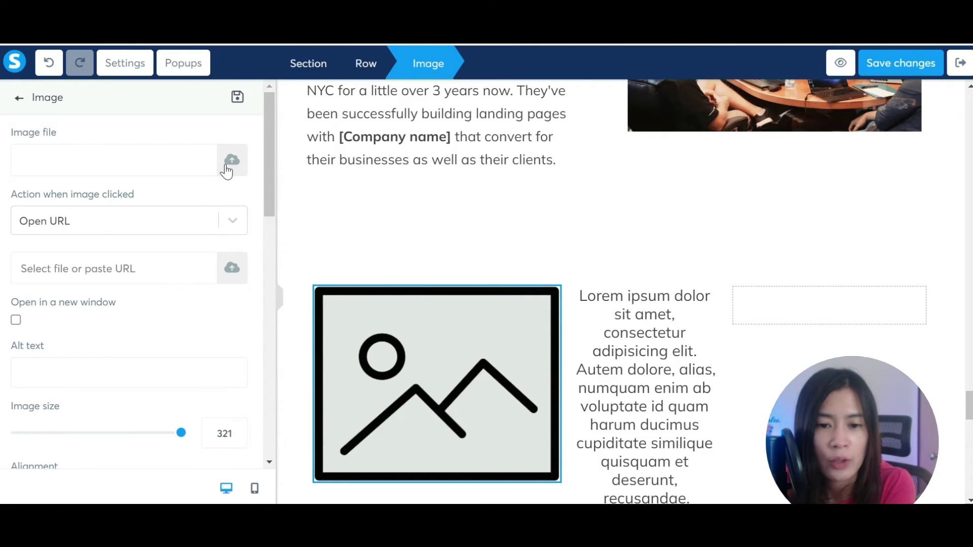
click(652, 383)
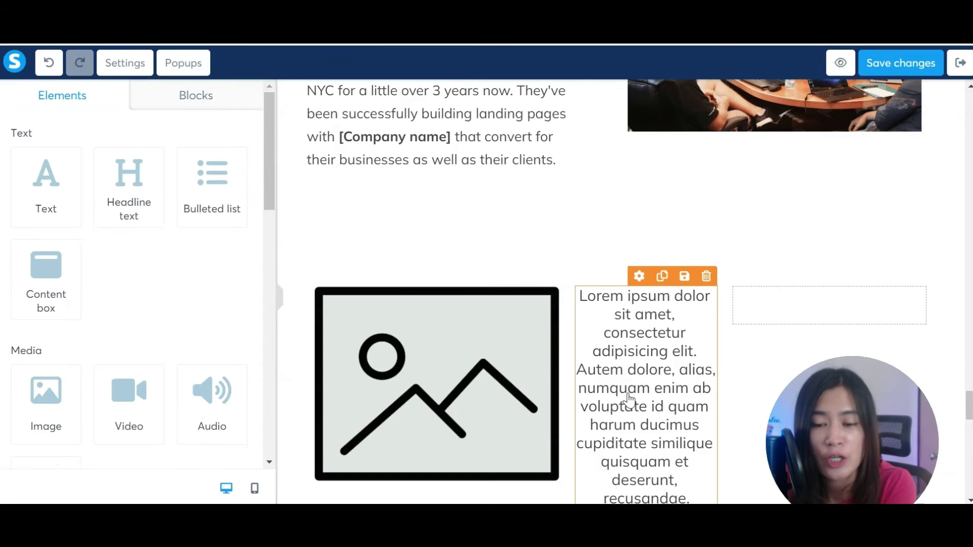
- Look through the page's sections from the testimonial and closing call to action back up to the bulleted list
scroll(598, 243, down, 4)
scroll(603, 264, down, 12)
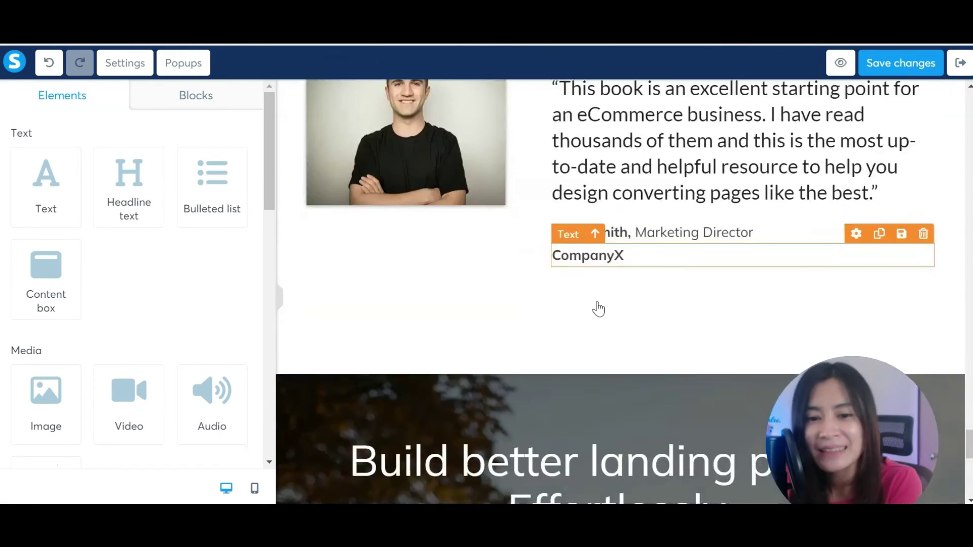
scroll(601, 302, down, 3)
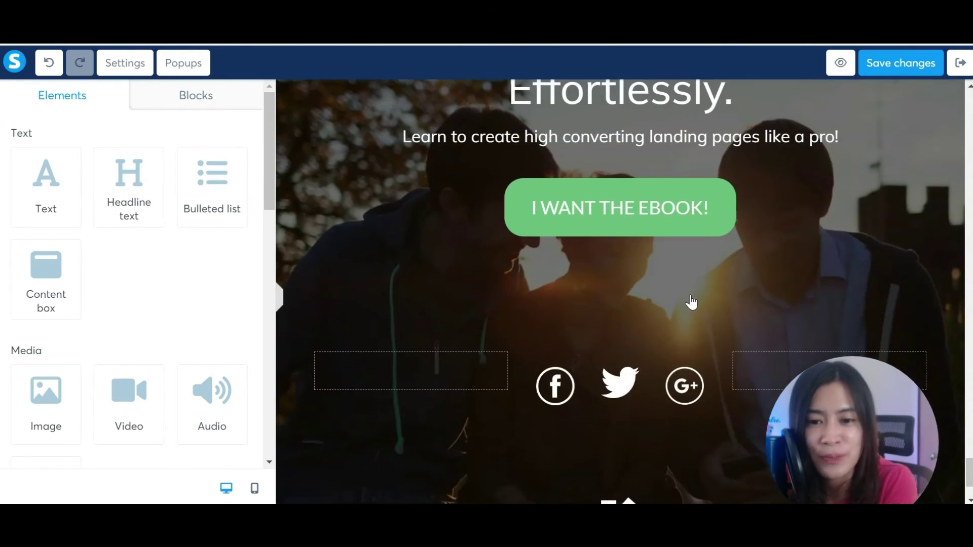
scroll(691, 304, down, 2)
scroll(684, 299, up, 10)
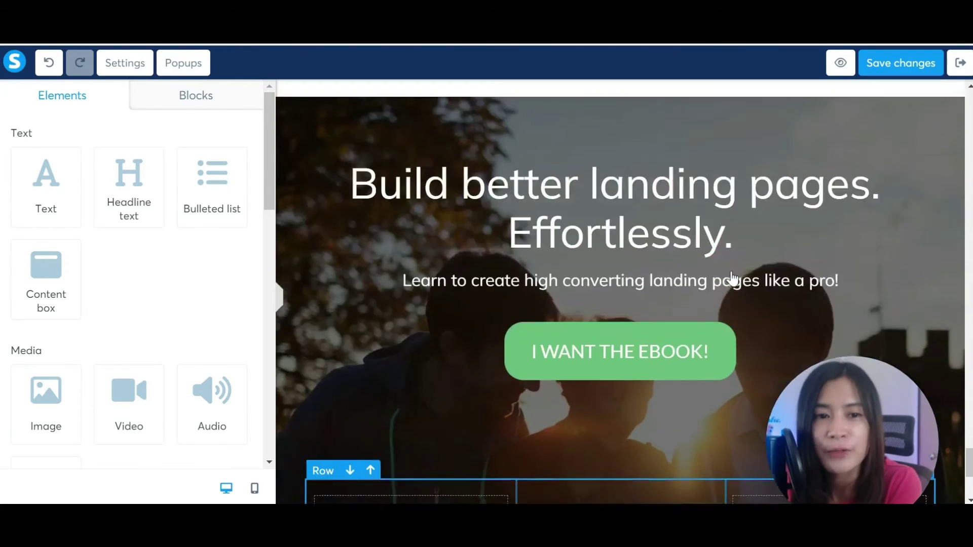
scroll(683, 302, up, 12)
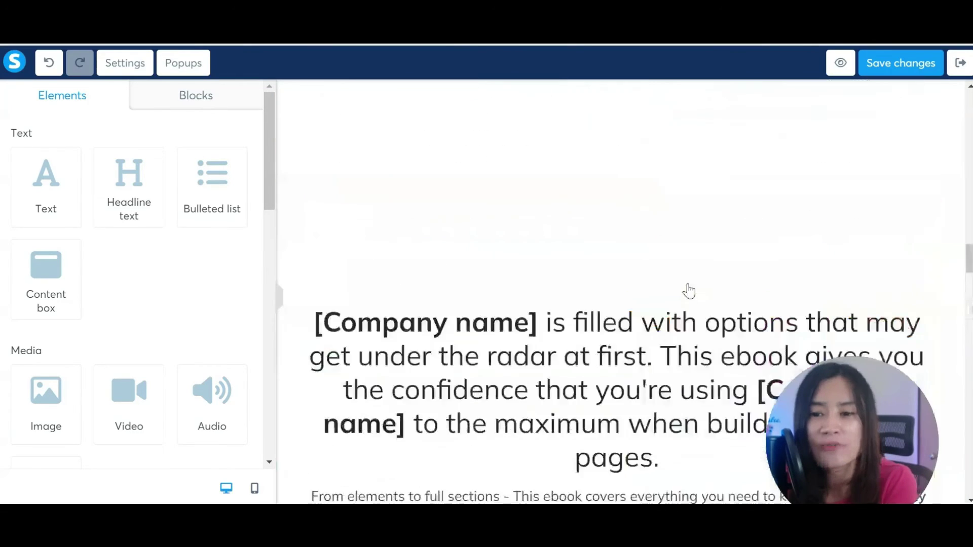
scroll(654, 304, down, 9)
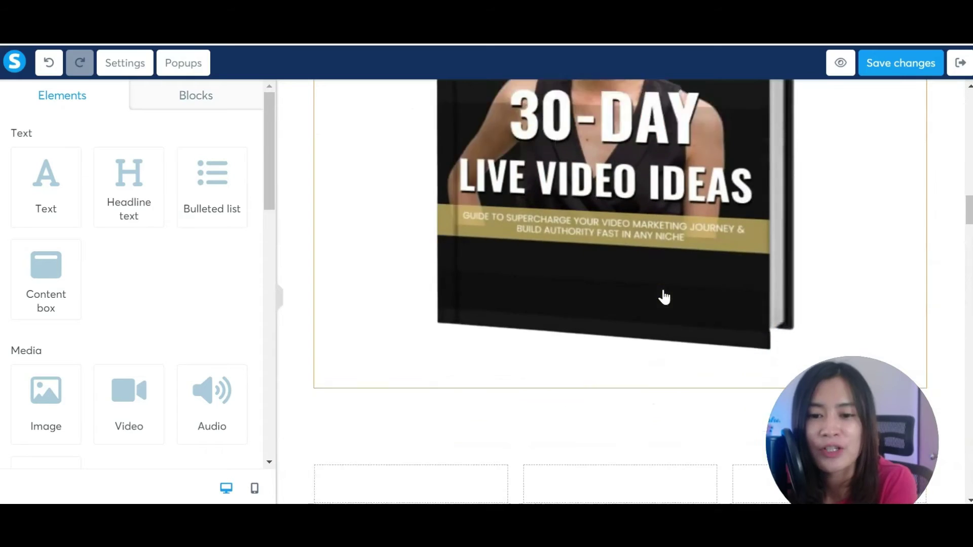
scroll(664, 297, up, 15)
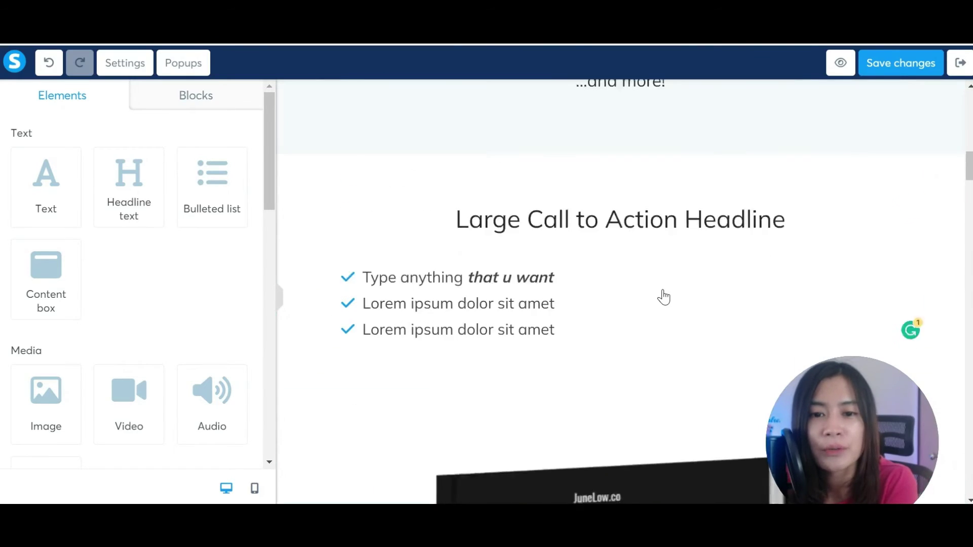
- Duplicate the First name input in the FREE DOWNLOAD form and check the copy's field label
scroll(510, 200, up, 6)
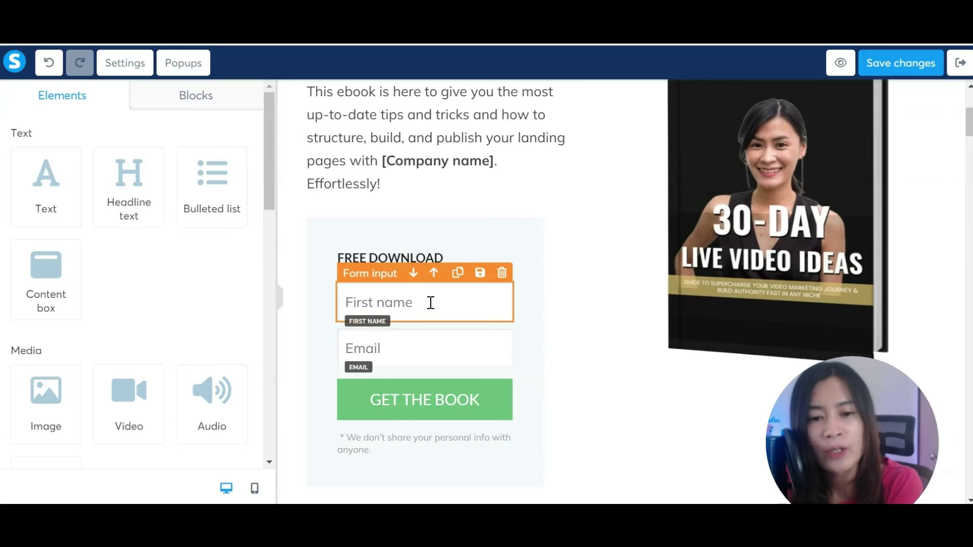
click(459, 275)
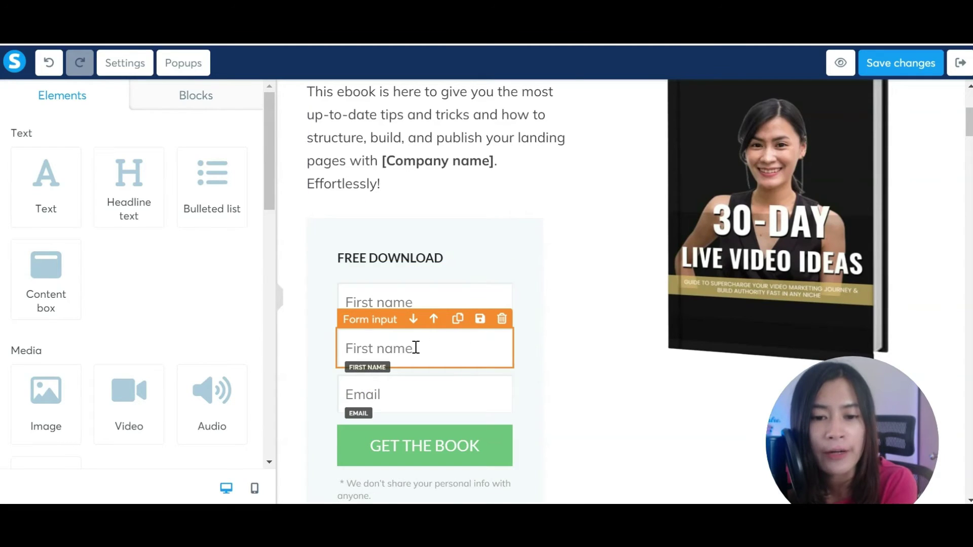
click(385, 362)
key(Escape)
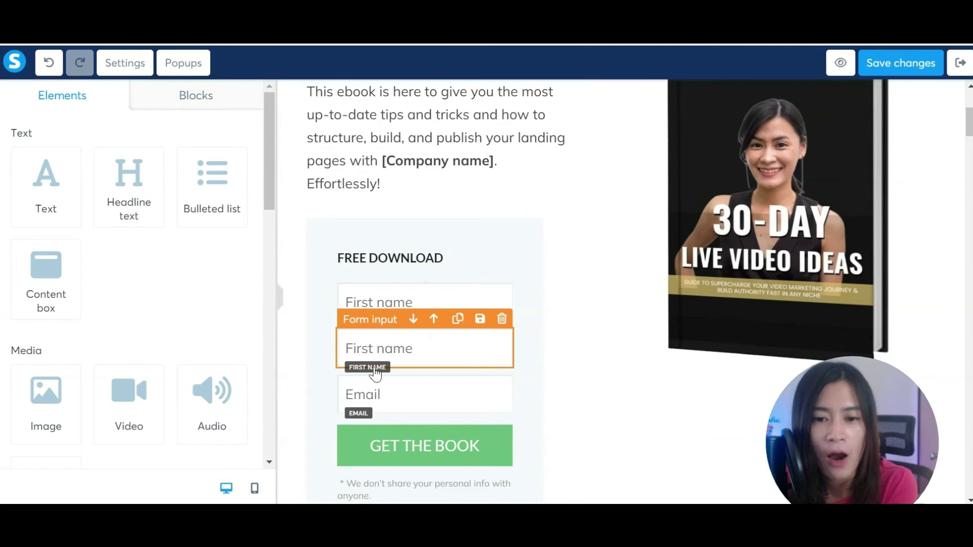
- Set the duplicated First name field in the FREE DOWNLOAD form to the Last name input type
click(387, 338)
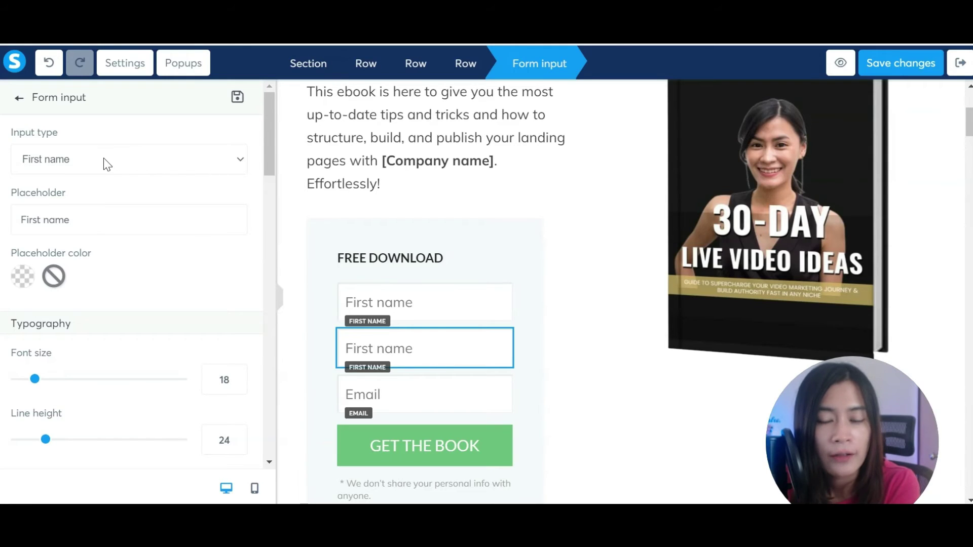
click(86, 169)
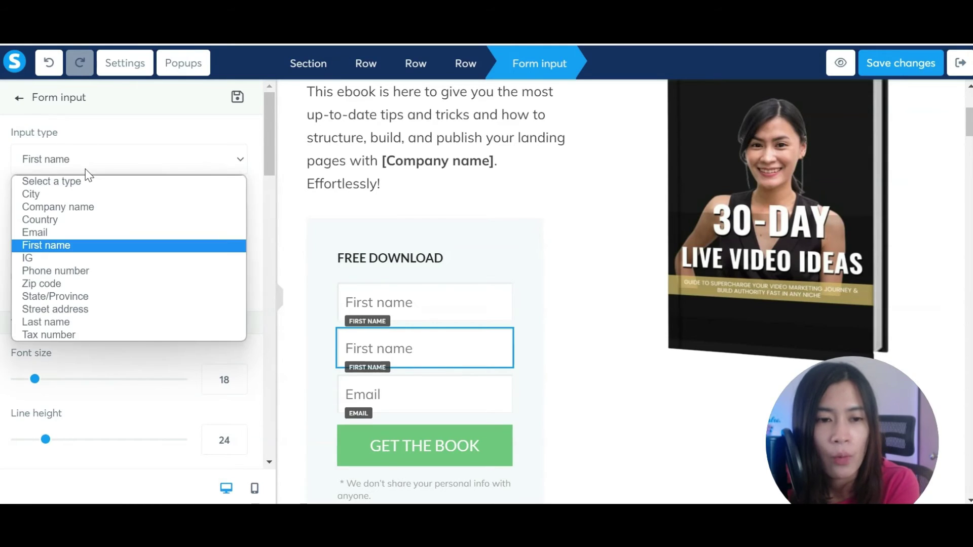
click(87, 174)
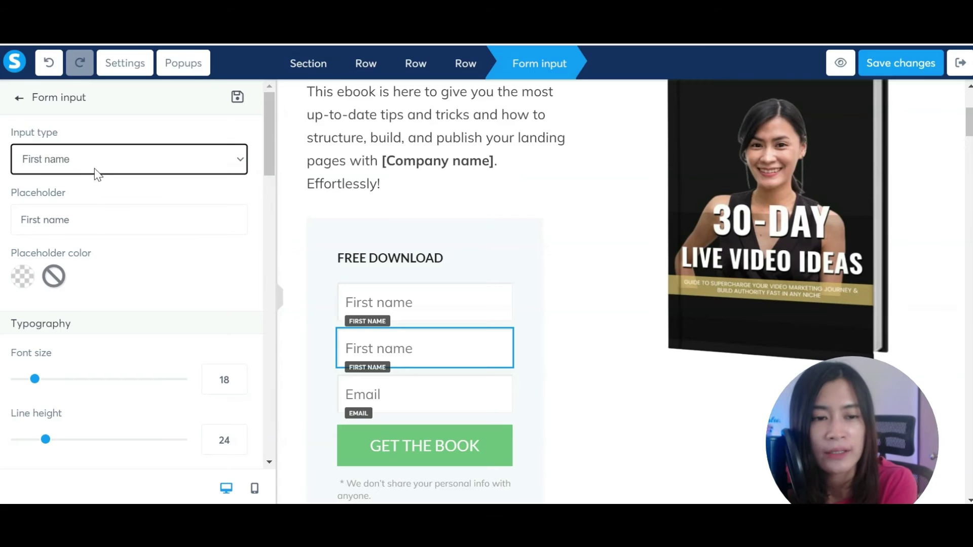
click(97, 168)
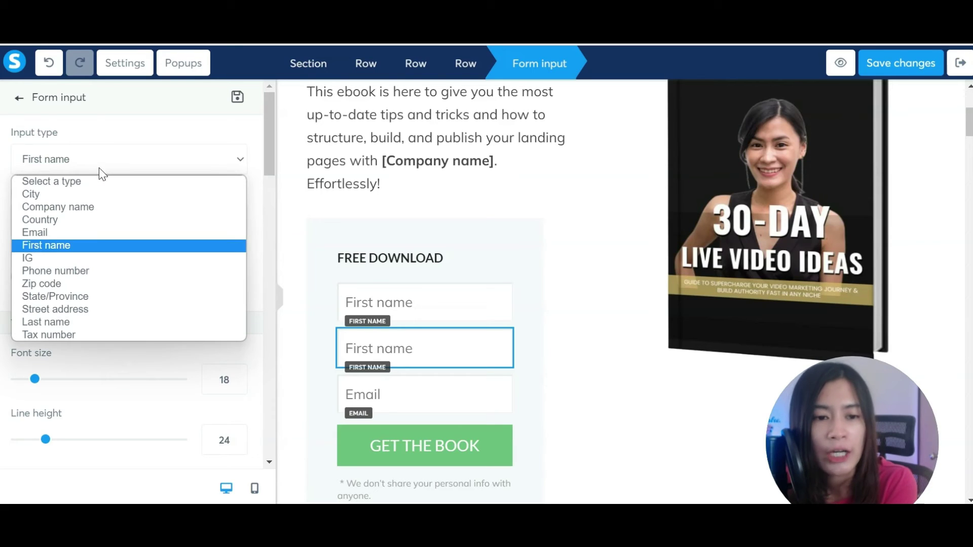
click(111, 323)
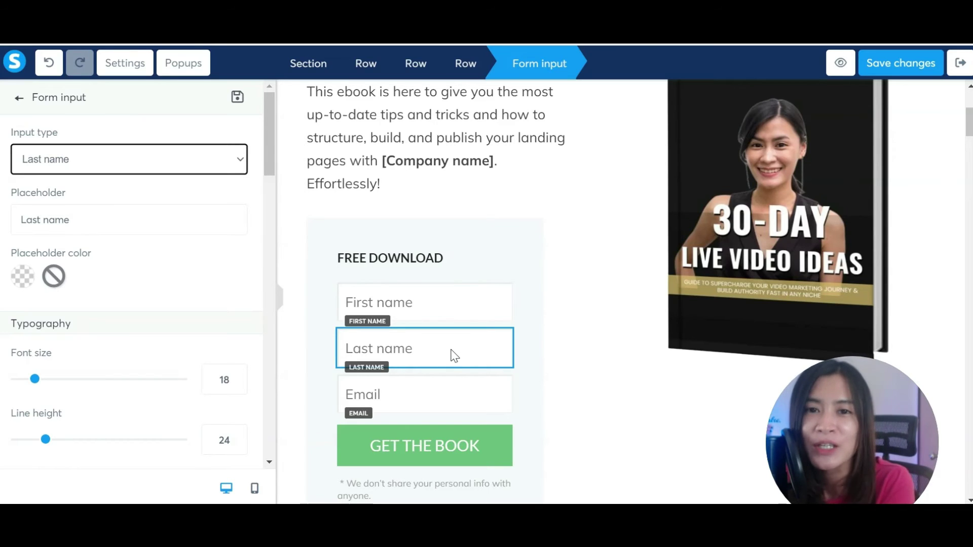
- Try out reordering the form by moving the Last name field below Email and back above it
click(397, 404)
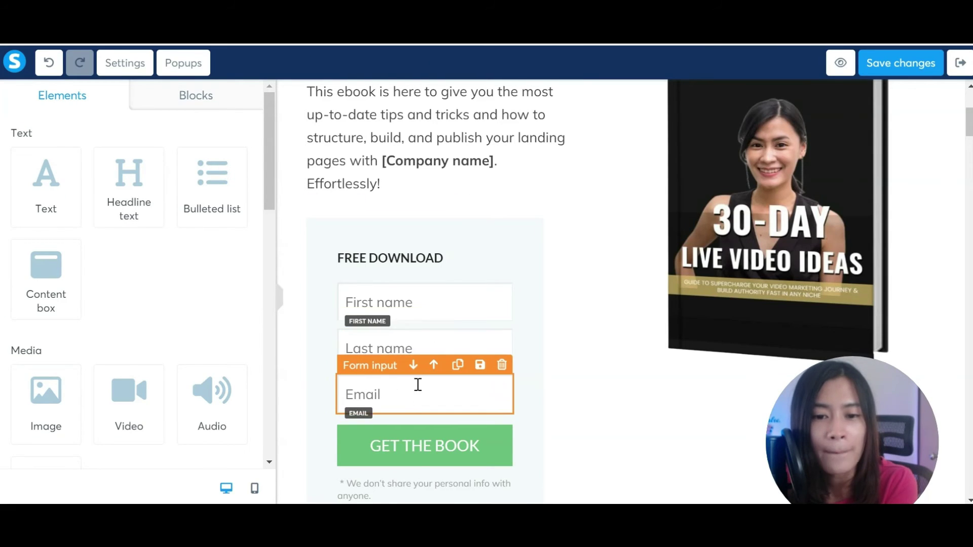
click(430, 376)
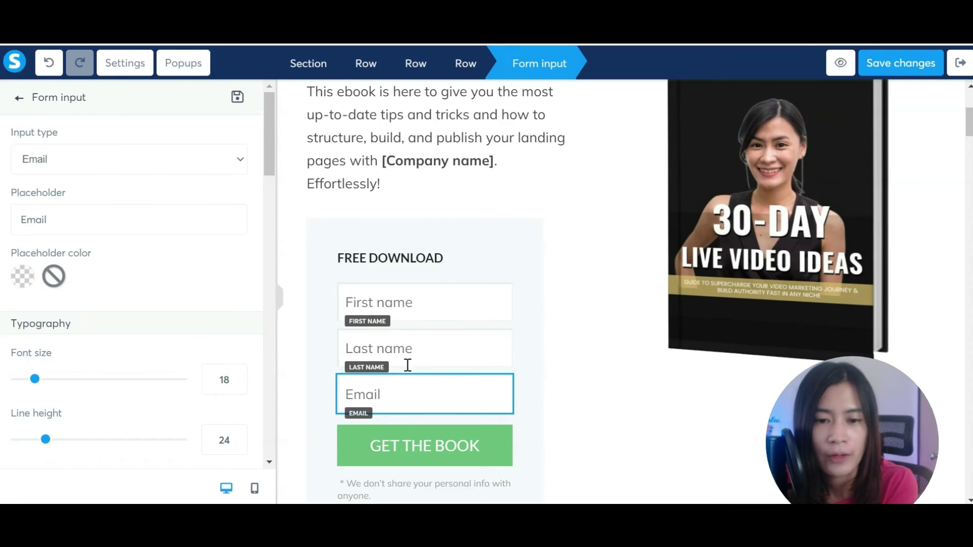
key(Escape)
click(438, 370)
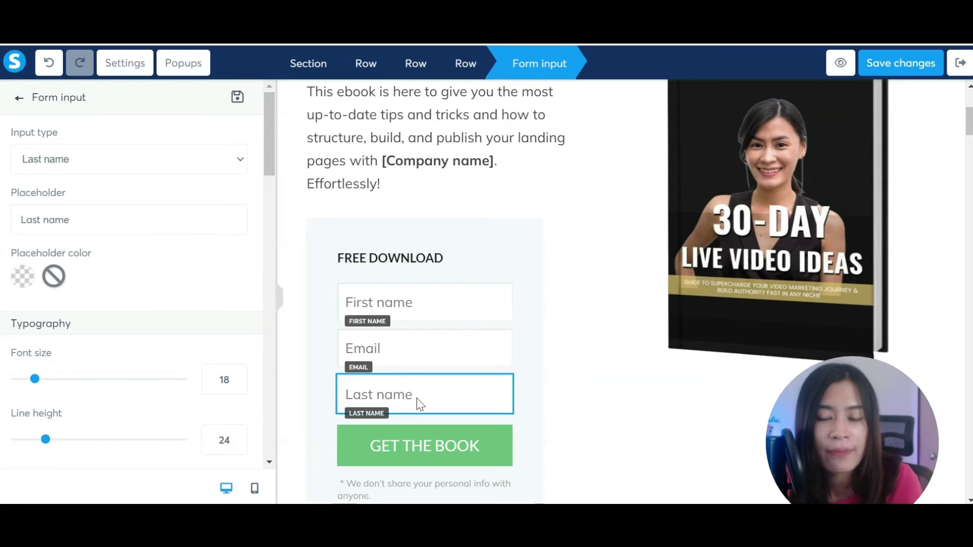
key(Escape)
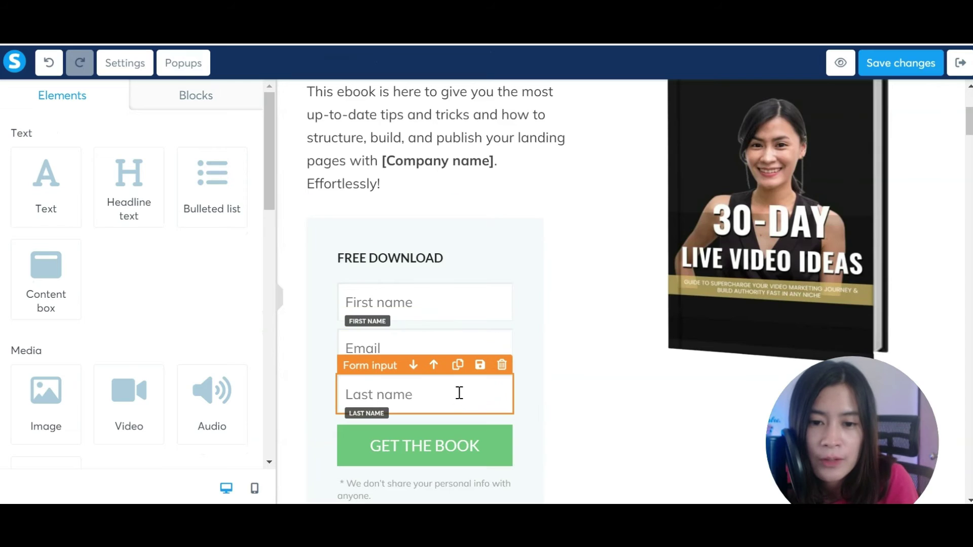
drag(384, 376, 382, 337)
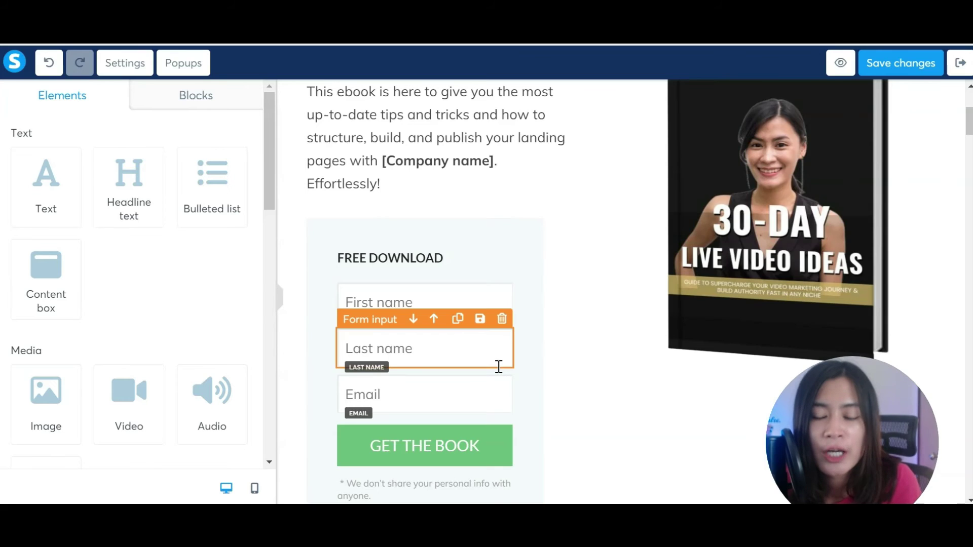
- Enlarge the GET THE BOOK button's text and set its font to Montserrat
scroll(515, 382, down, 3)
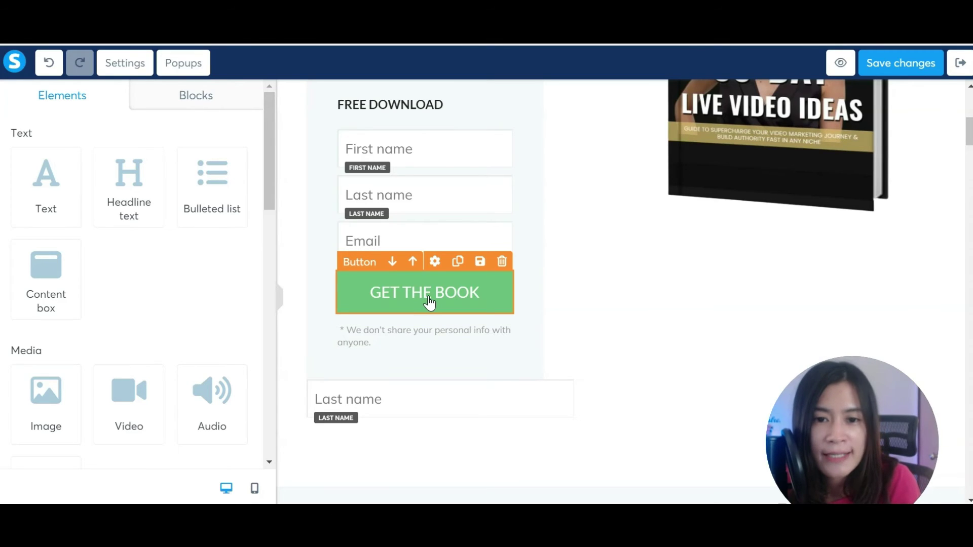
click(434, 262)
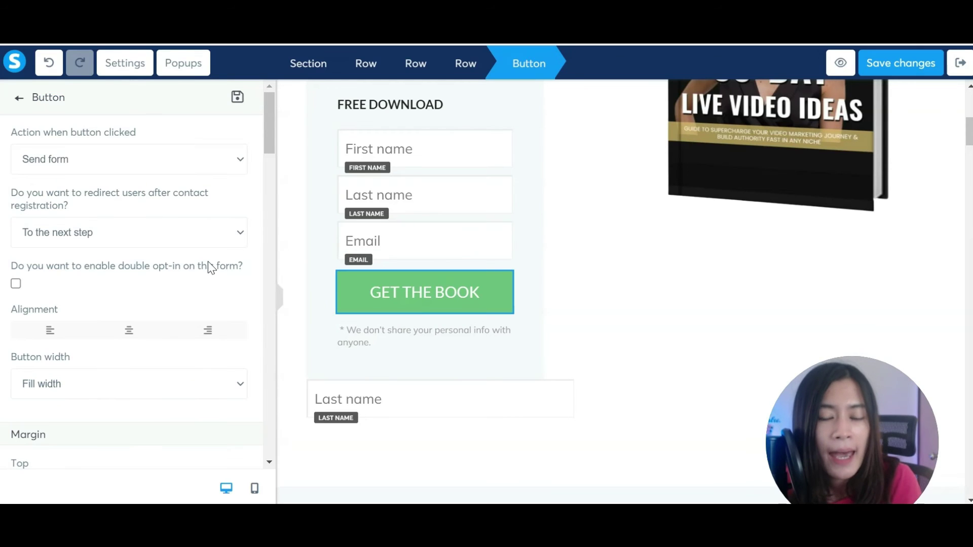
scroll(212, 283, down, 12)
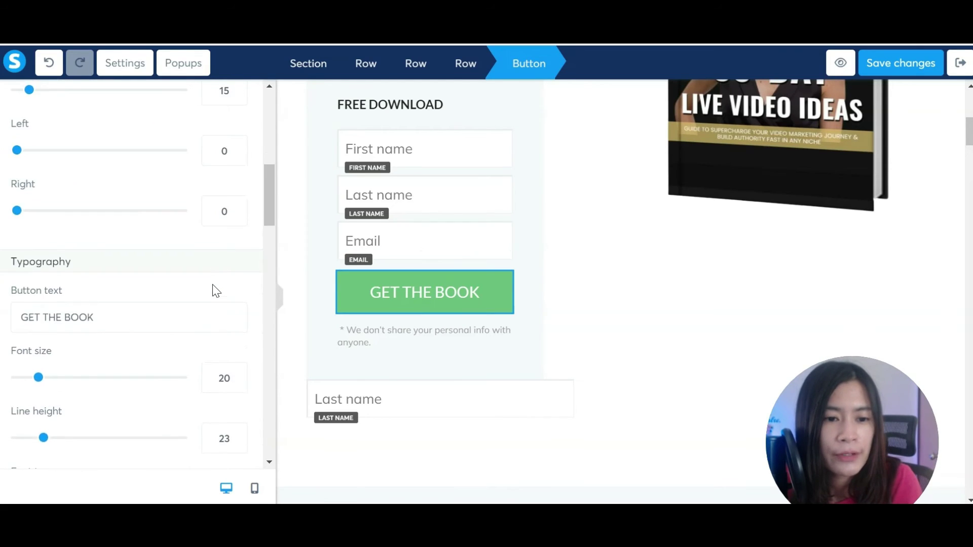
scroll(212, 284, up, 3)
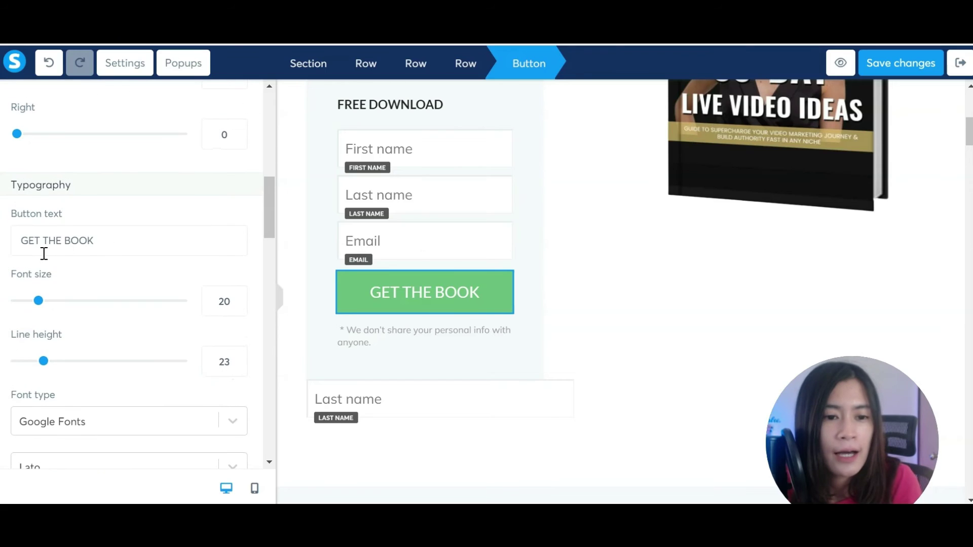
mouse_move(41, 299)
mouse_down()
mouse_move(109, 305)
mouse_move(48, 305)
mouse_up()
scroll(78, 311, down, 3)
scroll(92, 334, down, 3)
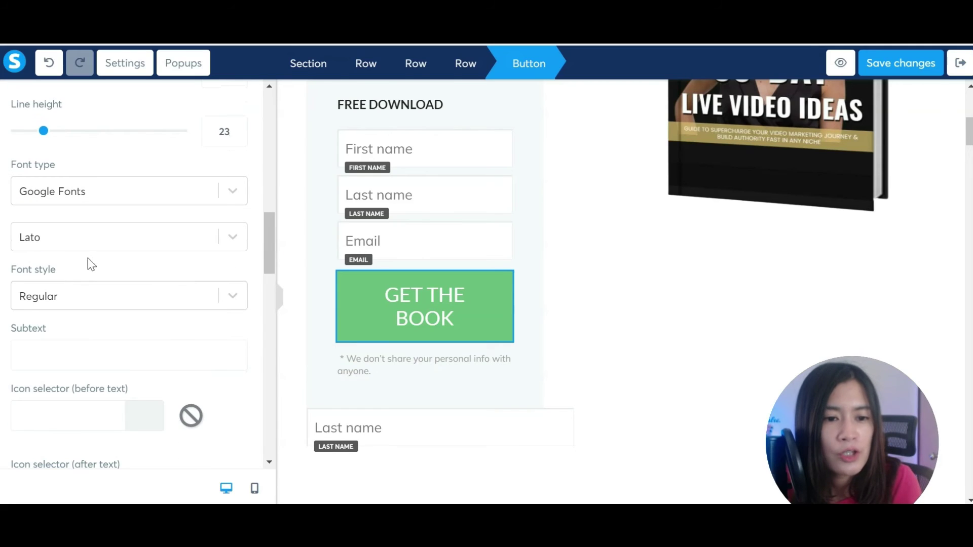
click(92, 250)
click(74, 318)
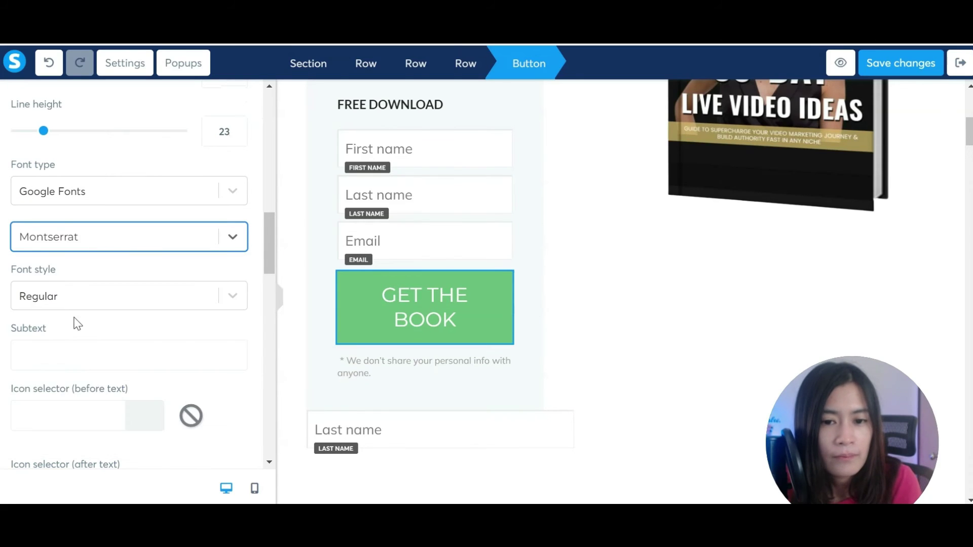
- Change the GET THE BOOK button's background color to the solid blue 1328E6
scroll(117, 321, down, 6)
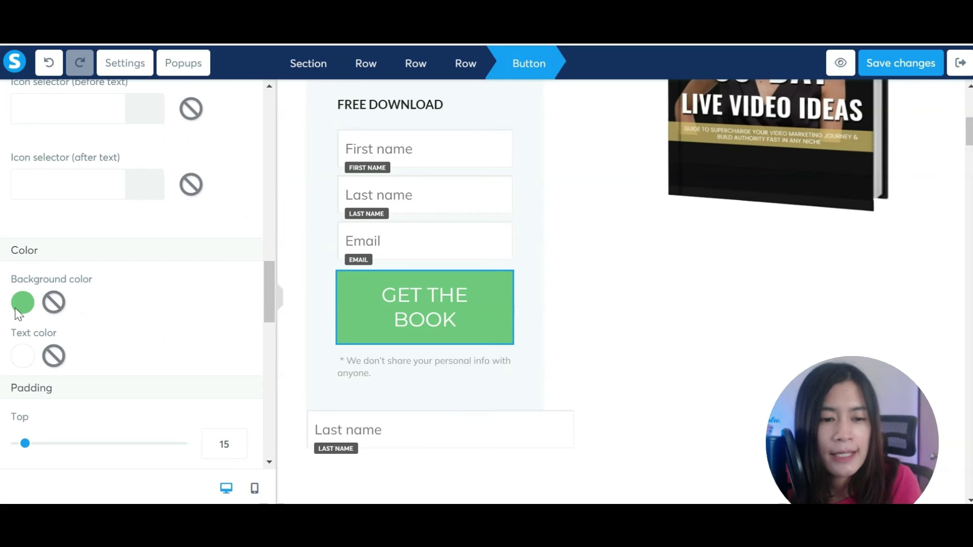
click(22, 304)
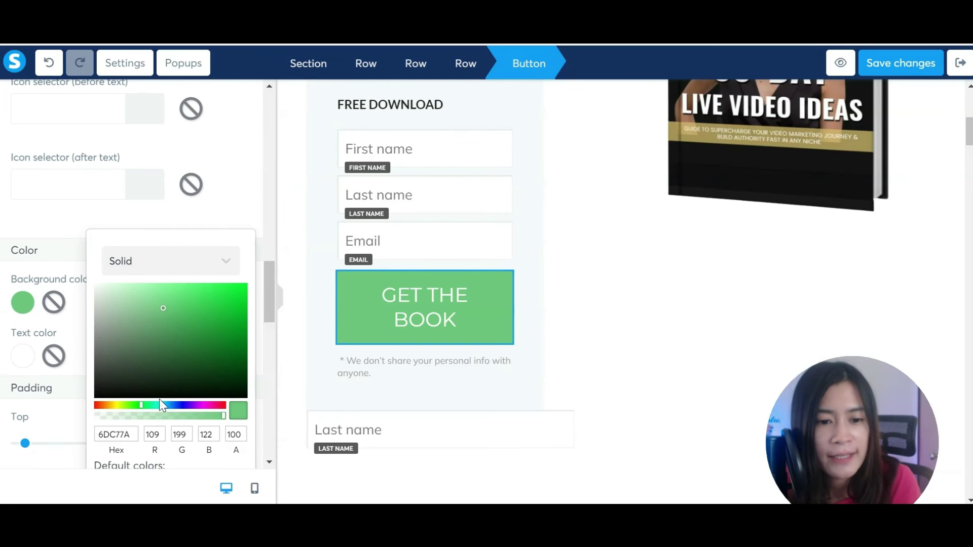
click(180, 406)
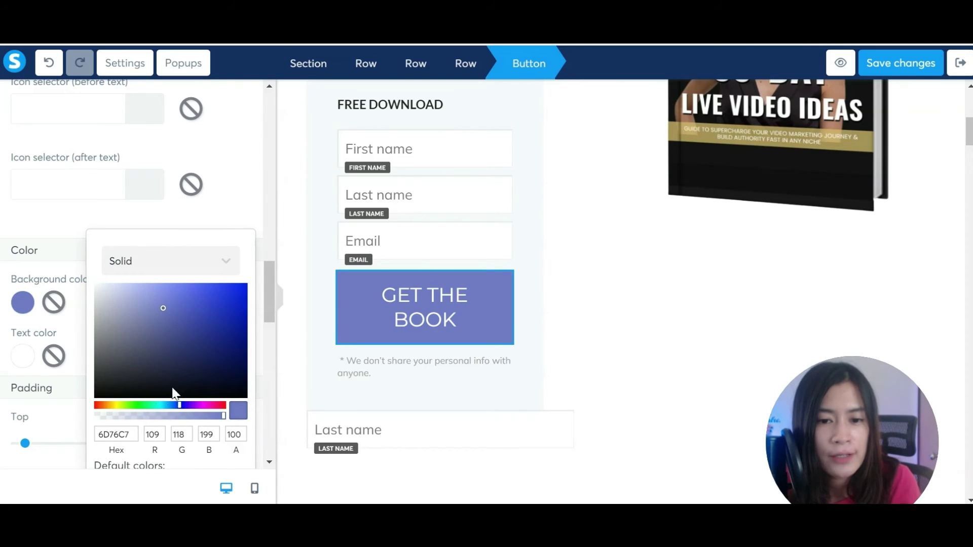
click(234, 295)
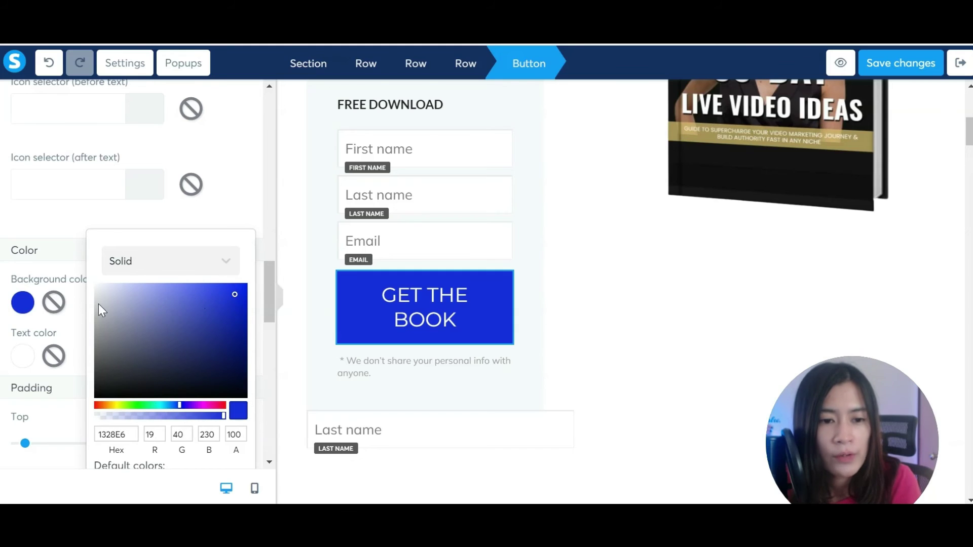
click(82, 319)
- Try out different top padding on the GET THE BOOK button and restore it to 15
scroll(45, 350, down, 3)
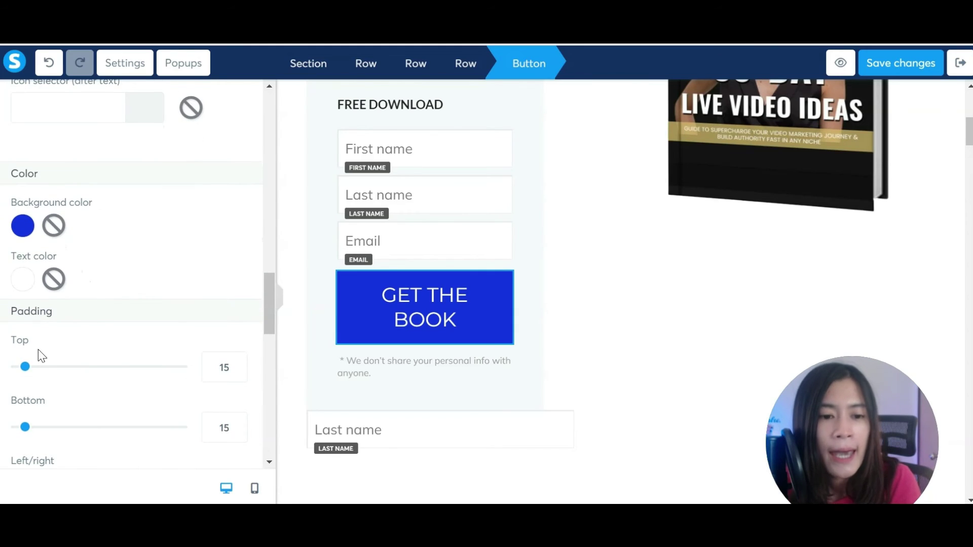
drag(62, 371, 29, 373)
double_click(223, 367)
text(15)
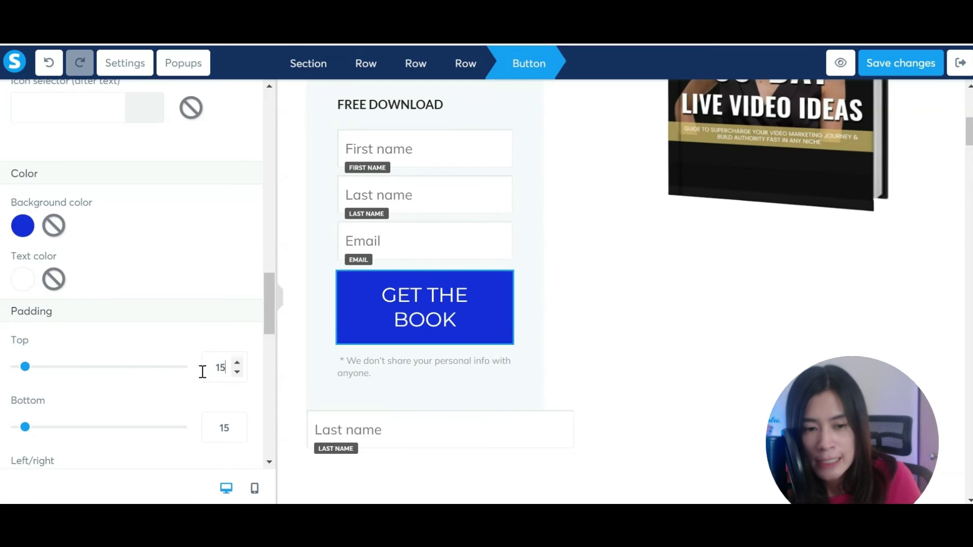
- Try rounding the GET THE BOOK button's top-left corner to 10 and make it square again
scroll(37, 347, down, 3)
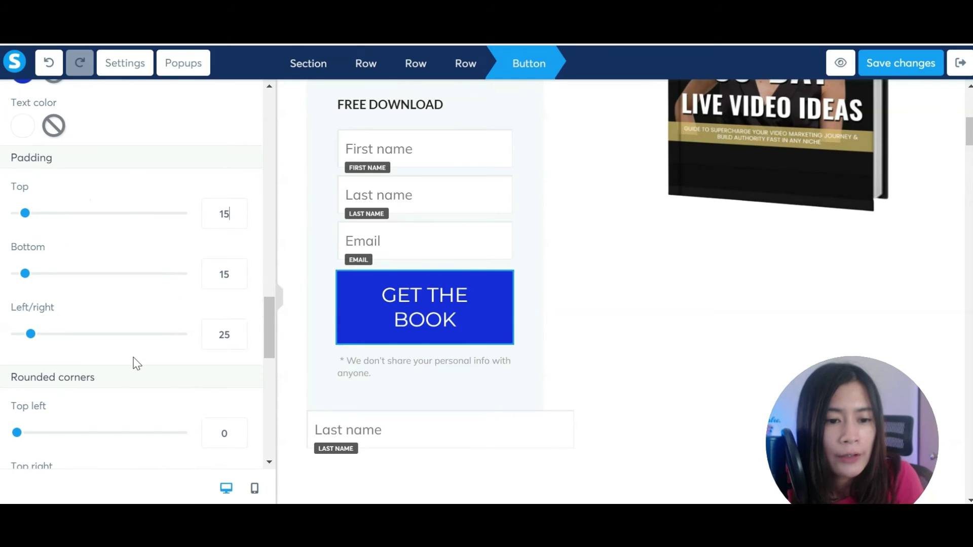
drag(17, 435, 31, 436)
scroll(93, 391, up, 5)
scroll(100, 363, down, 7)
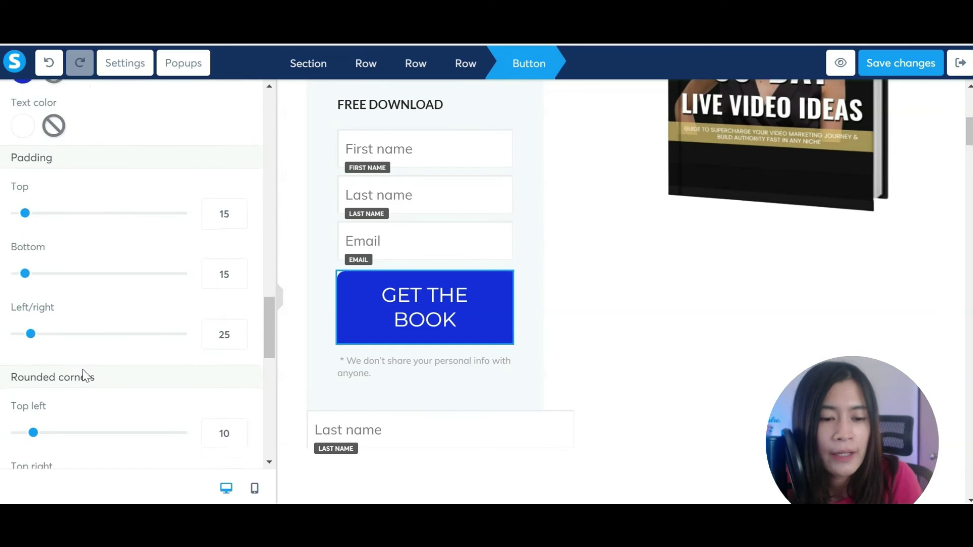
drag(37, 358, 6, 354)
- Review the button's click action and redirect options, keeping Send form and To the next step selected
scroll(105, 320, up, 5)
scroll(105, 319, up, 15)
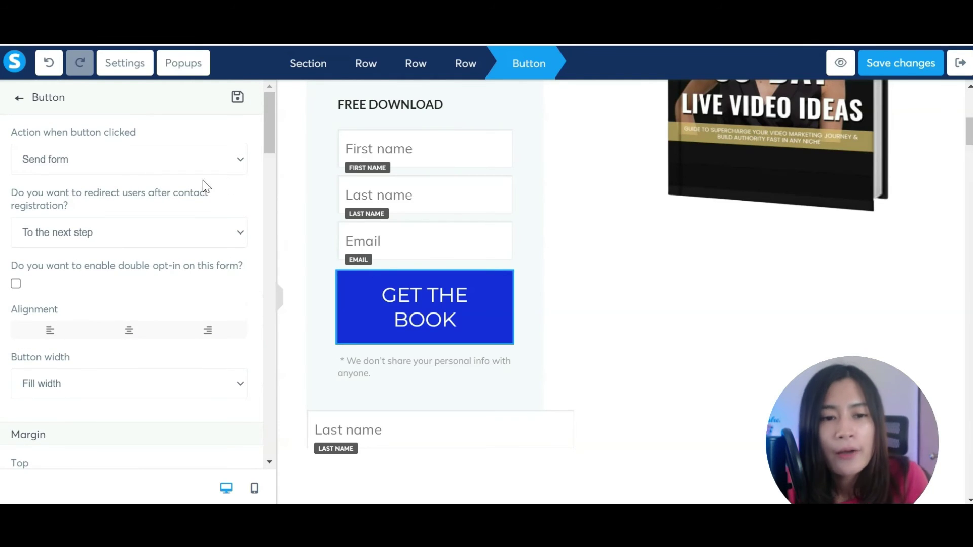
click(168, 161)
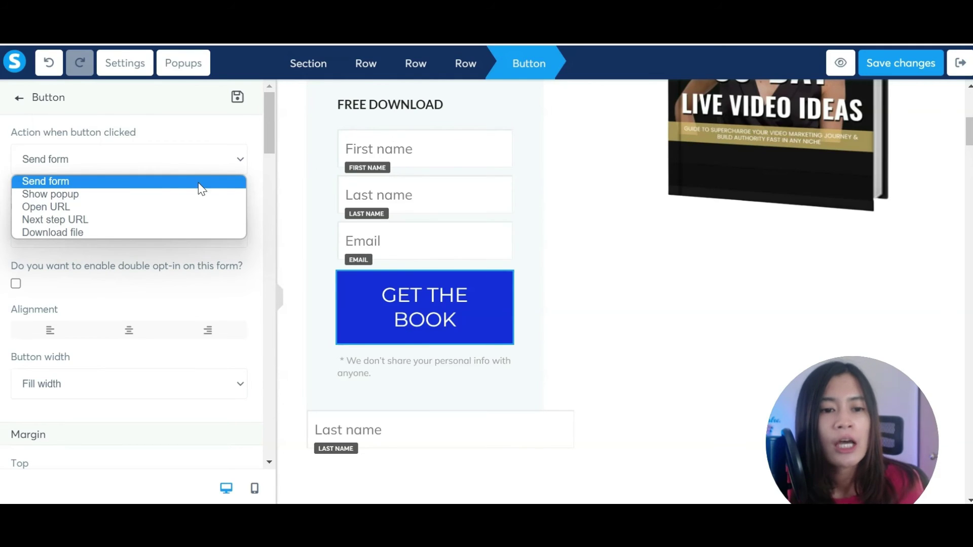
click(170, 182)
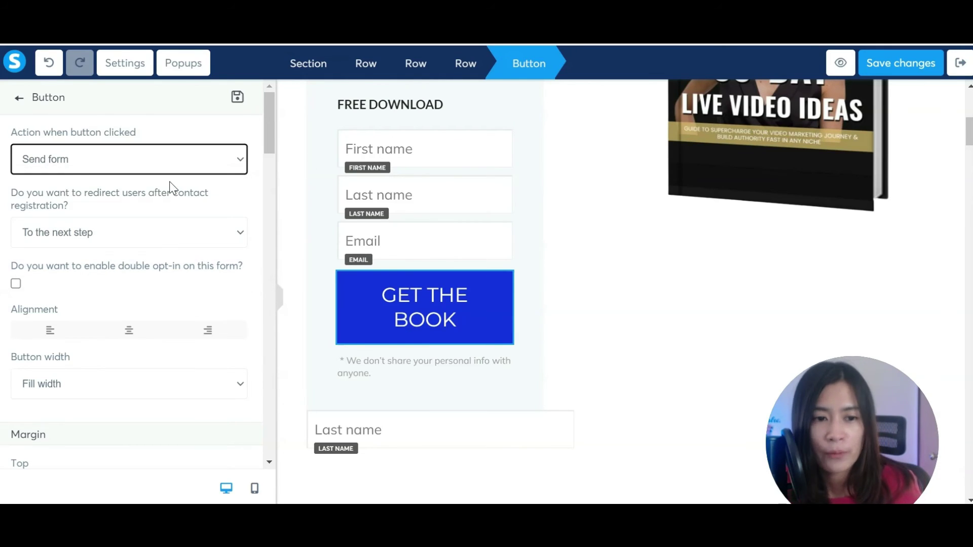
click(187, 235)
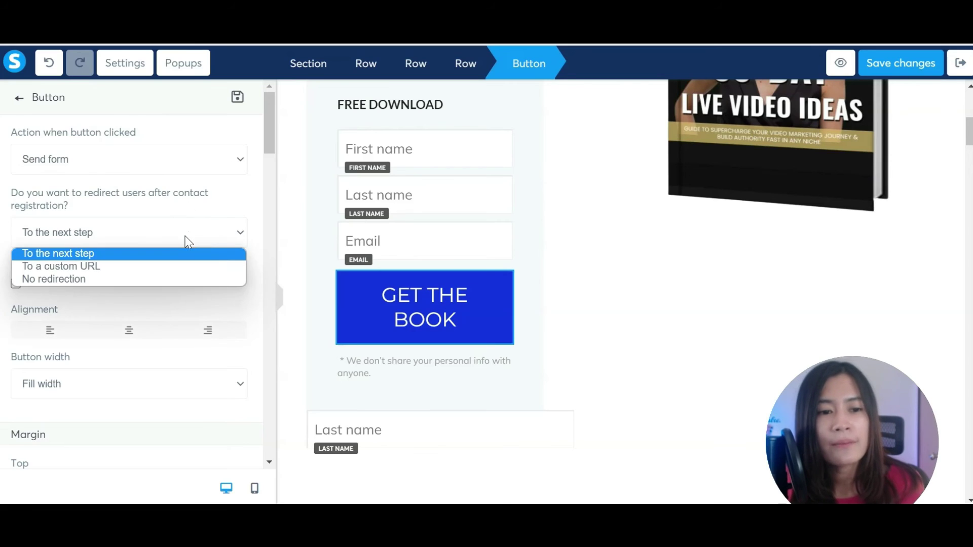
click(188, 242)
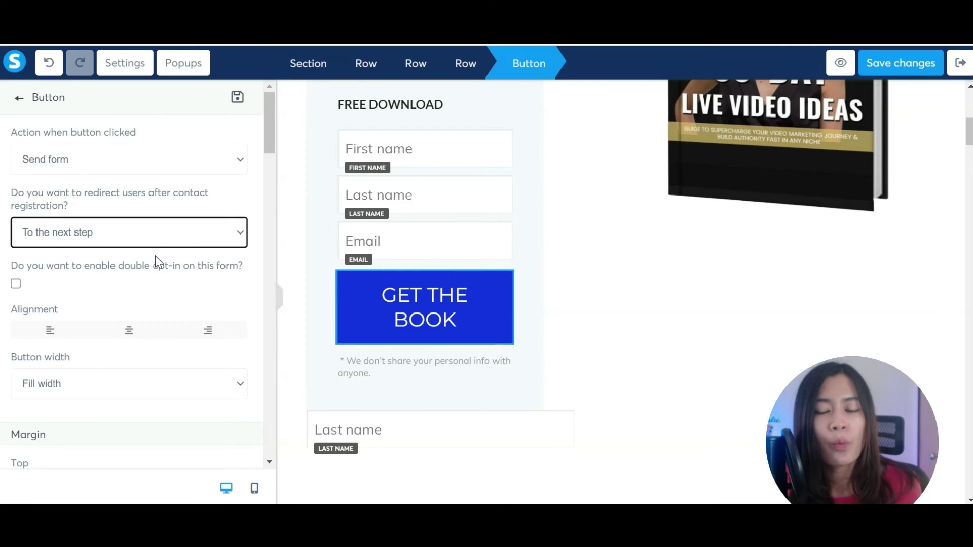
click(168, 245)
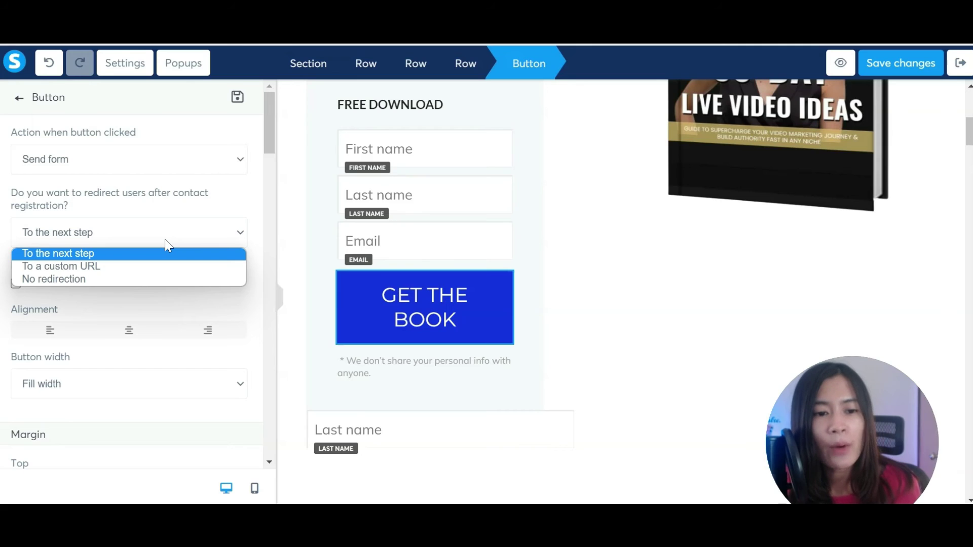
click(137, 256)
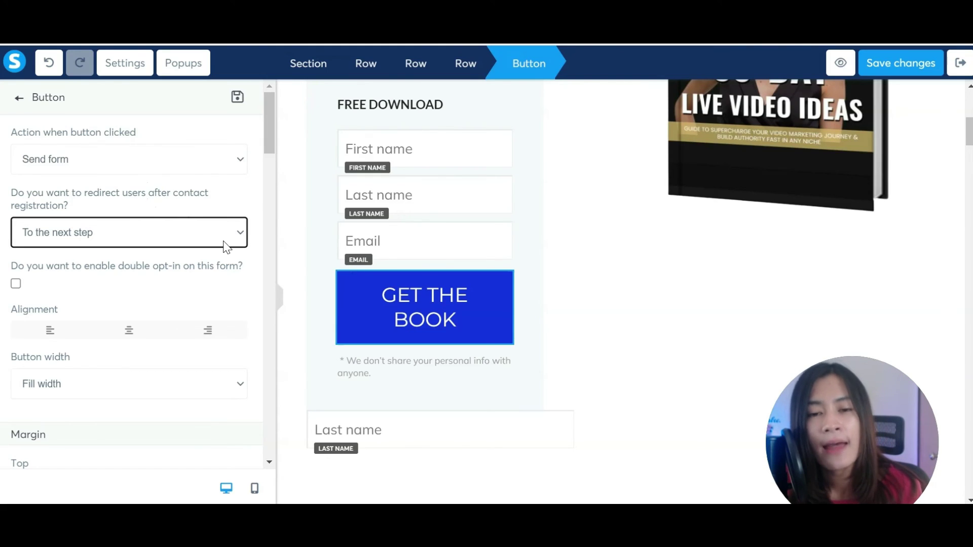
click(174, 238)
click(161, 239)
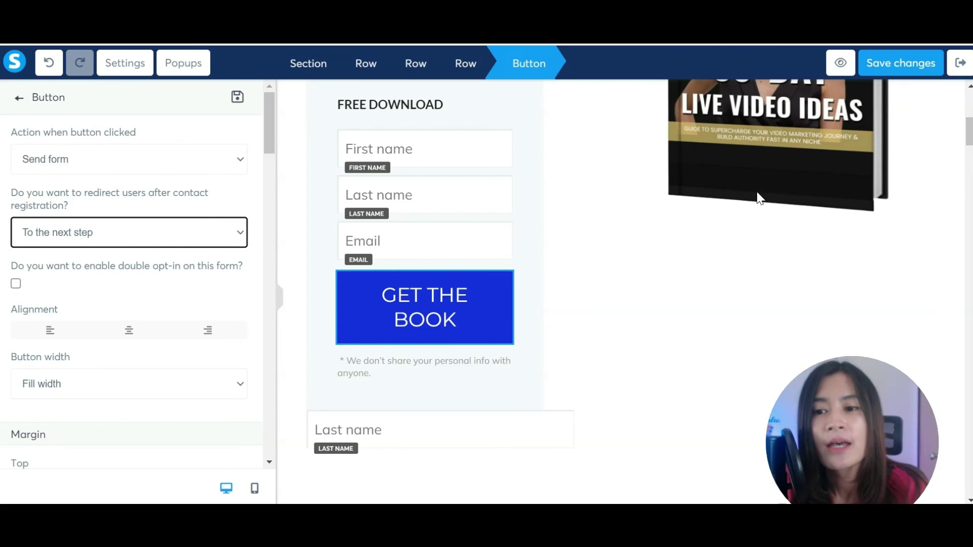
- Save the changes to the squeeze page and look over the FREE DOWNLOAD form
drag(968, 133, 969, 93)
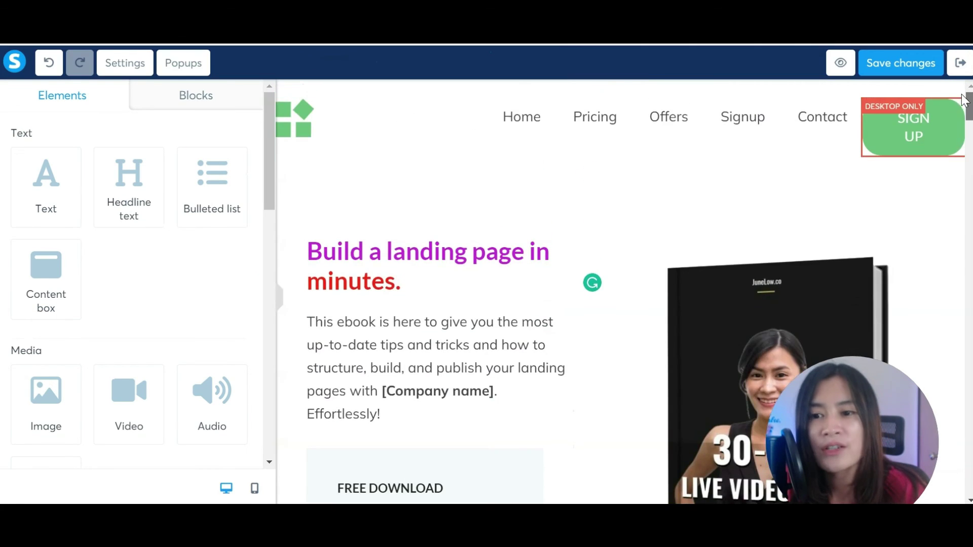
click(905, 65)
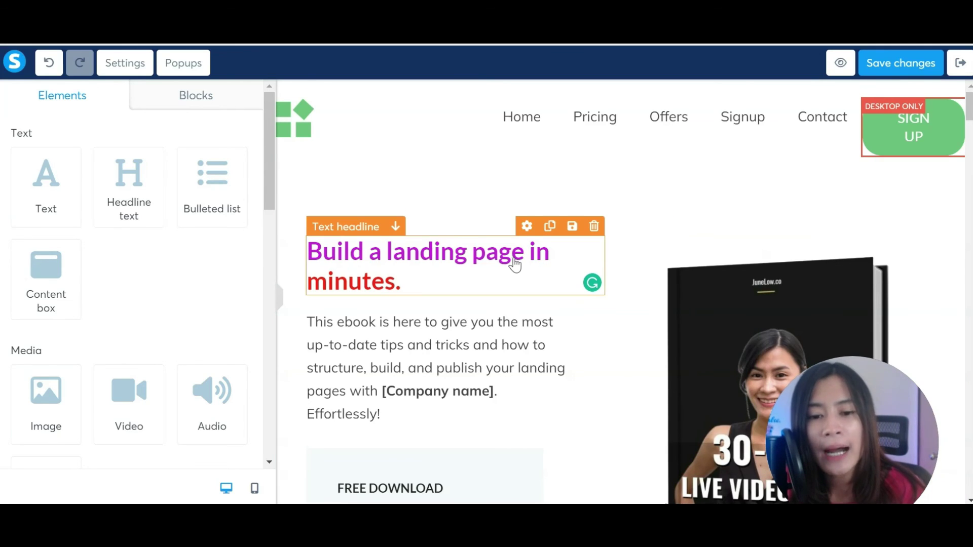
scroll(492, 398, down, 2)
scroll(491, 398, down, 3)
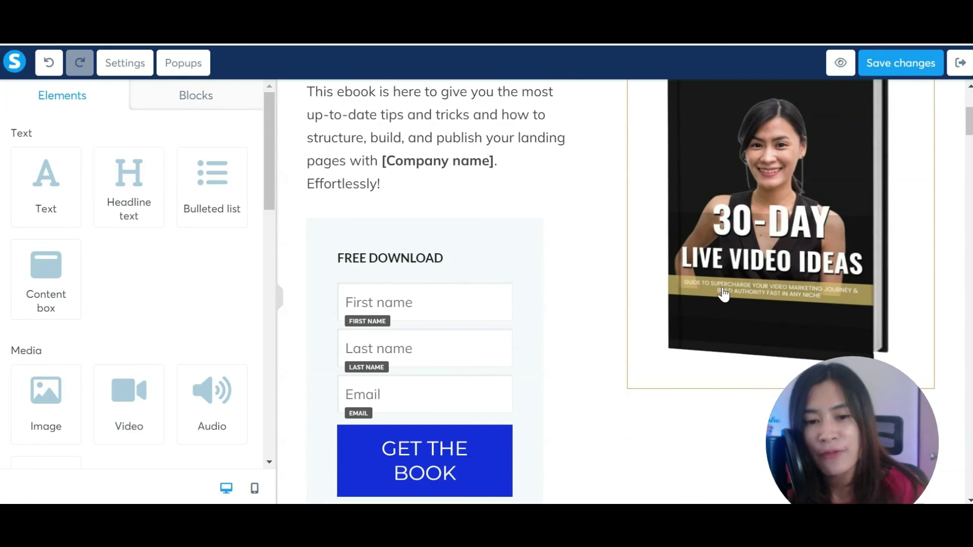